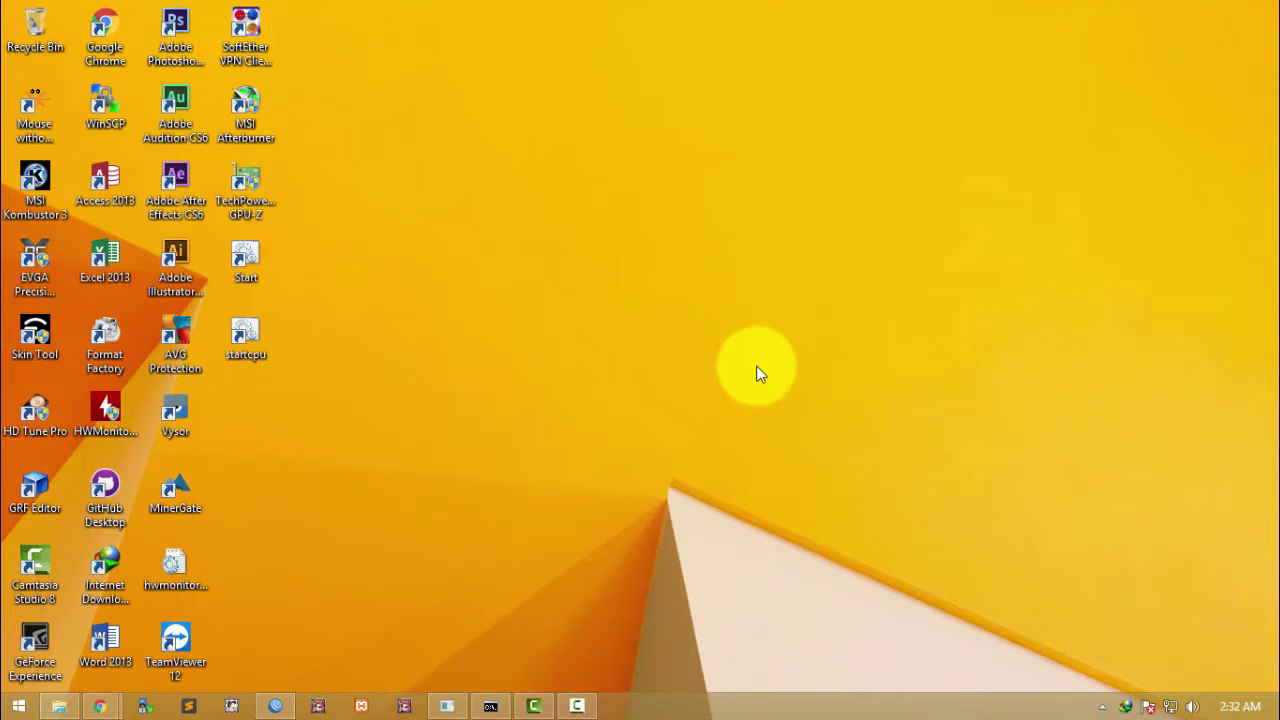
Step: Refresh the desktop and restore the Chrome window showing Google
right_click(671, 332)
click(707, 381)
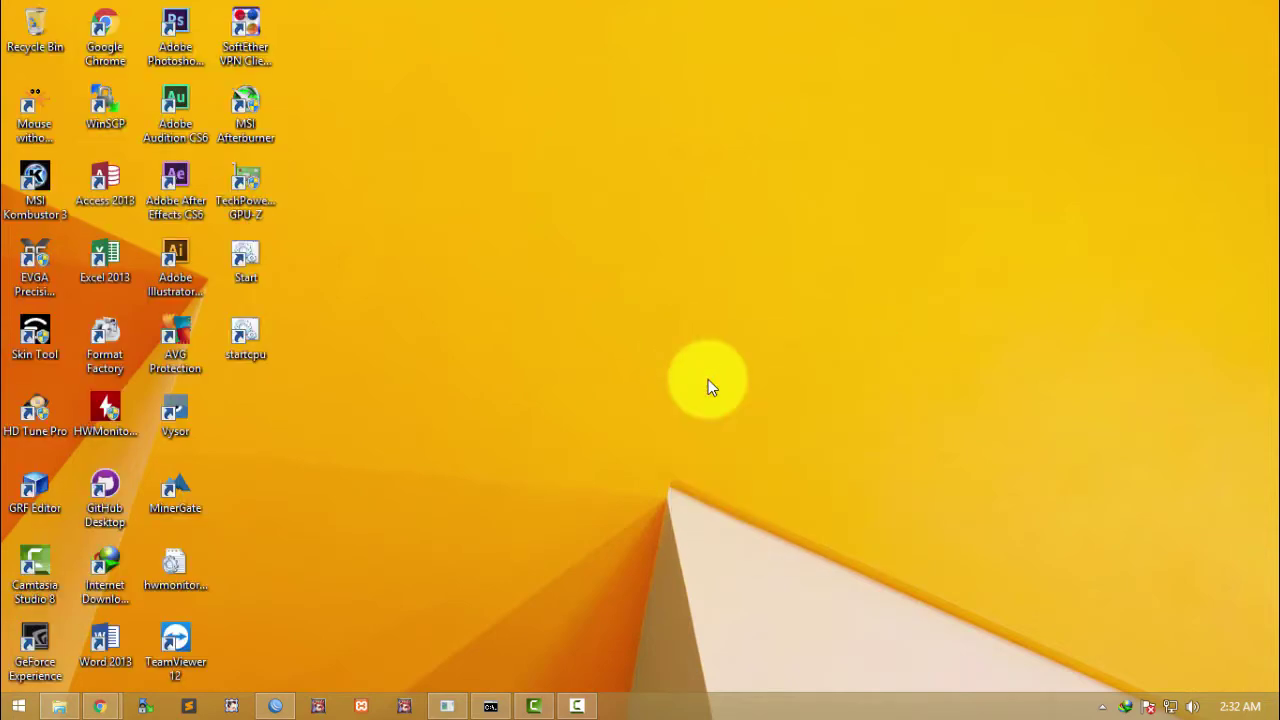
mouse_move(104, 706)
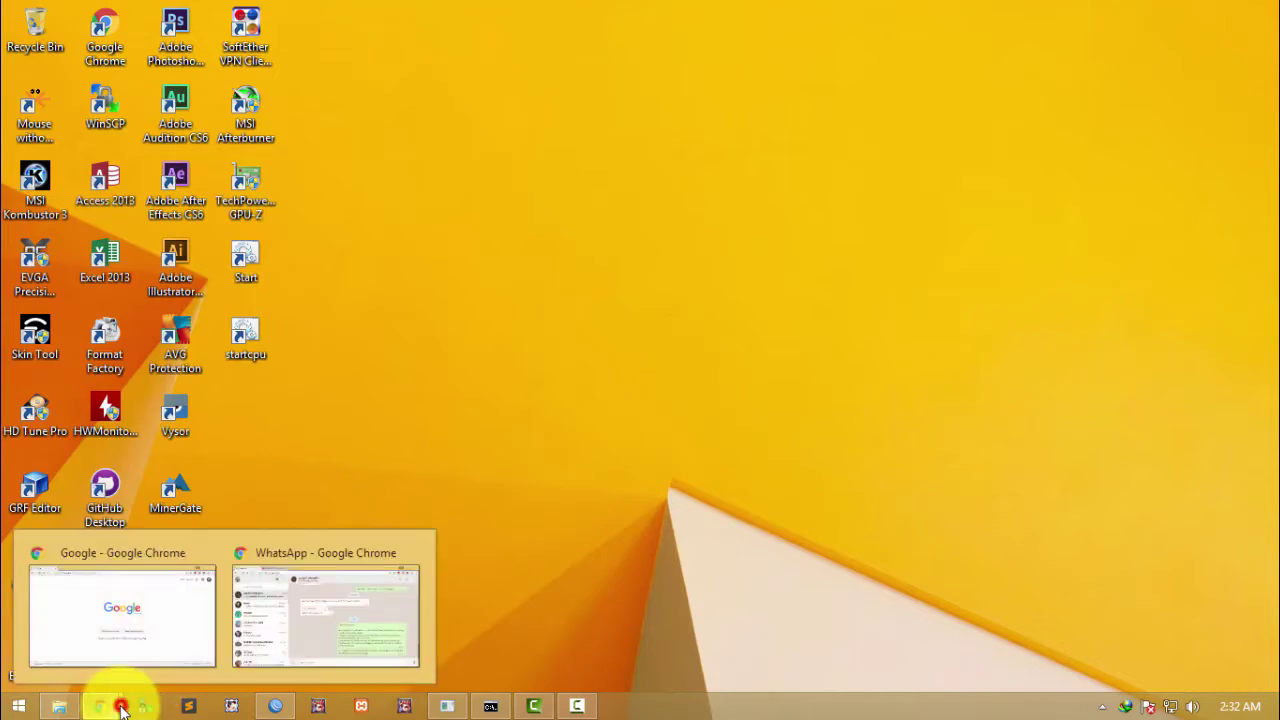
click(118, 655)
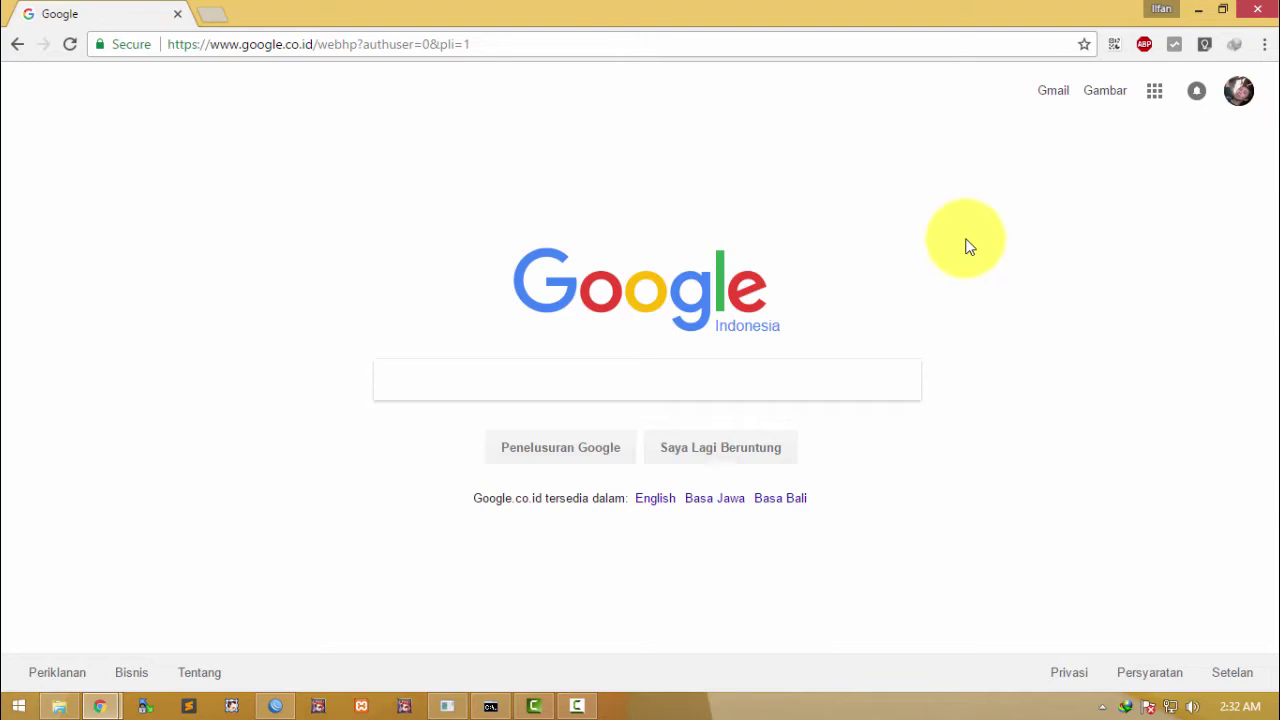
Step: Search Google for 'UNIFI CONTROLLER' and open the ubnt.com UniFi downloads result
click(884, 40)
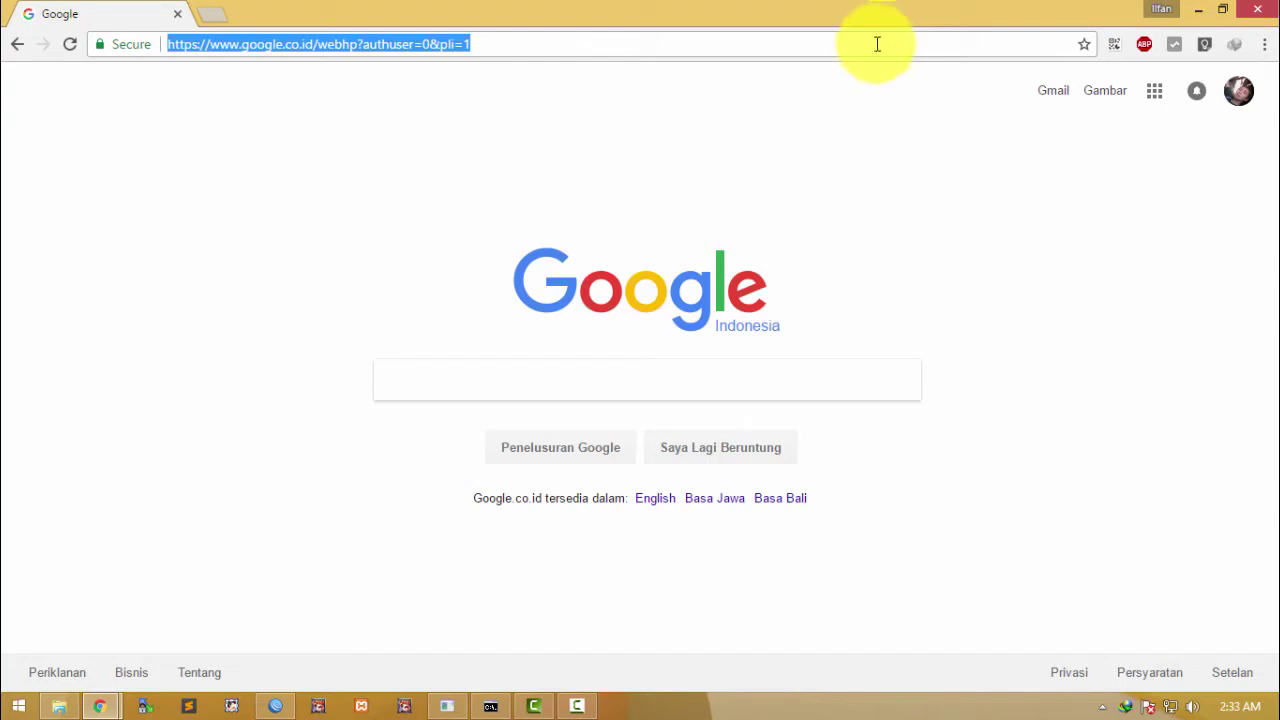
click(746, 50)
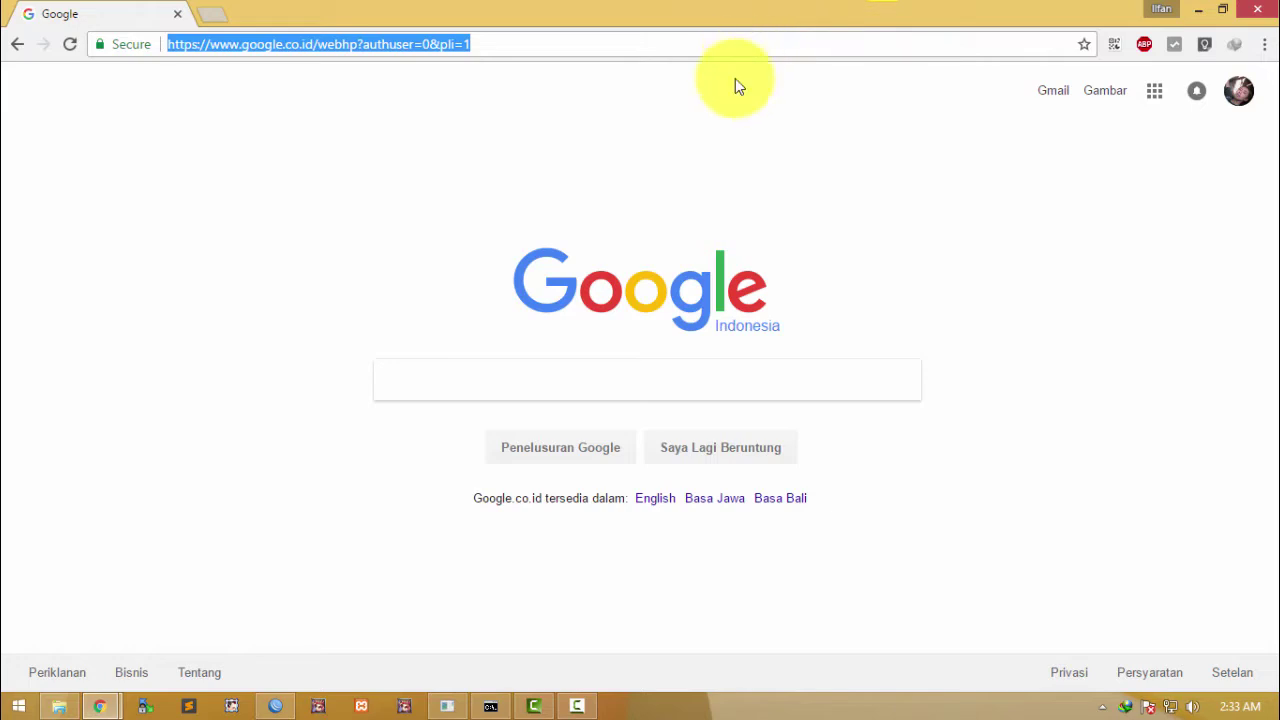
click(557, 372)
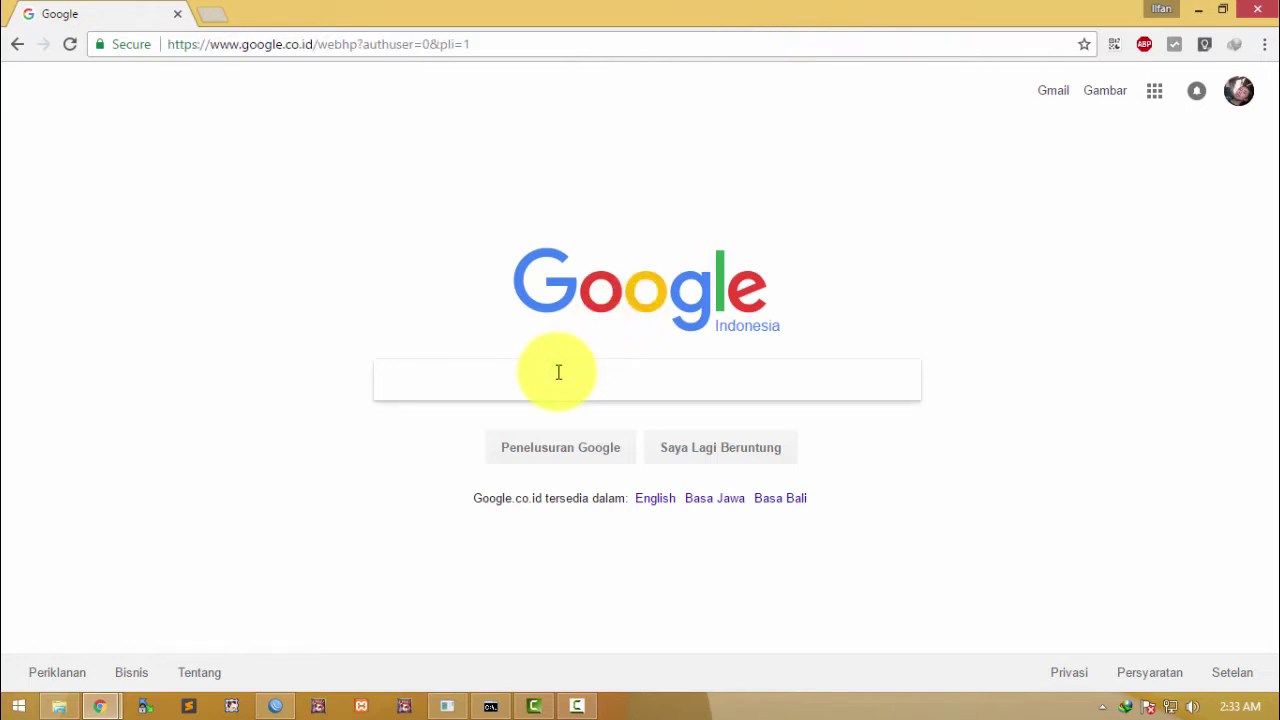
text(UNIFI)
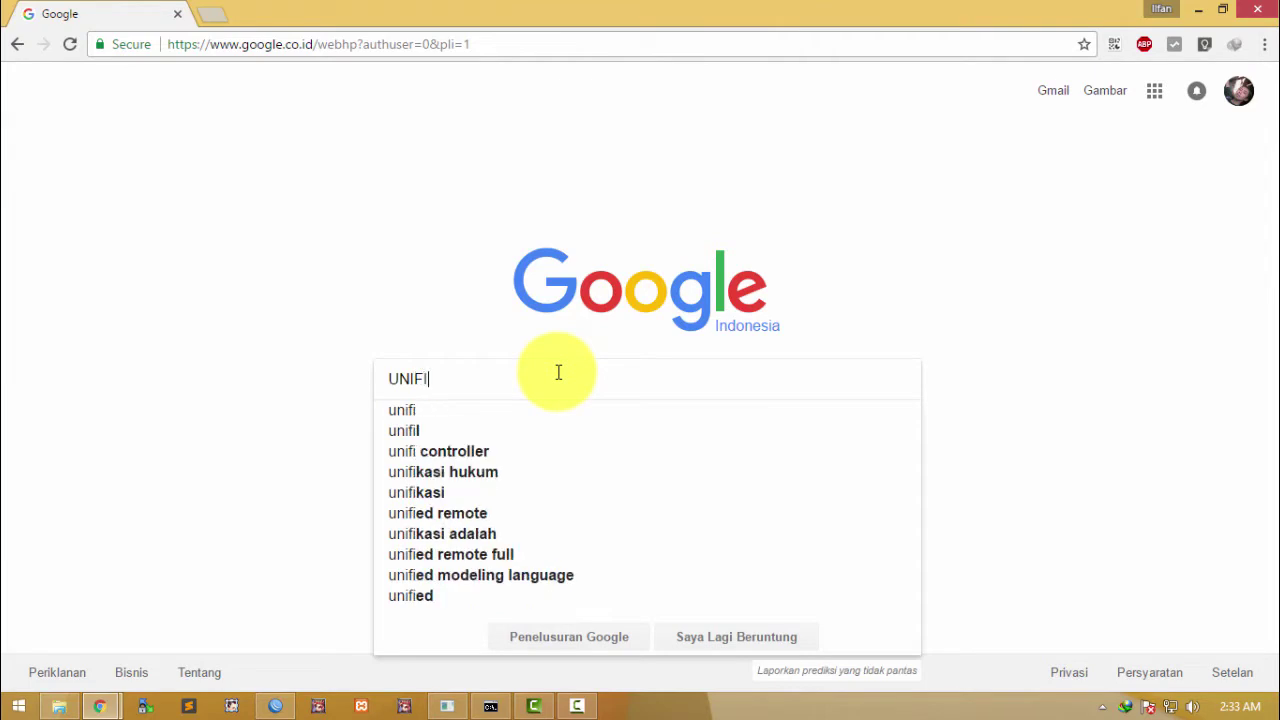
text( CONTROLLER)
key(Return)
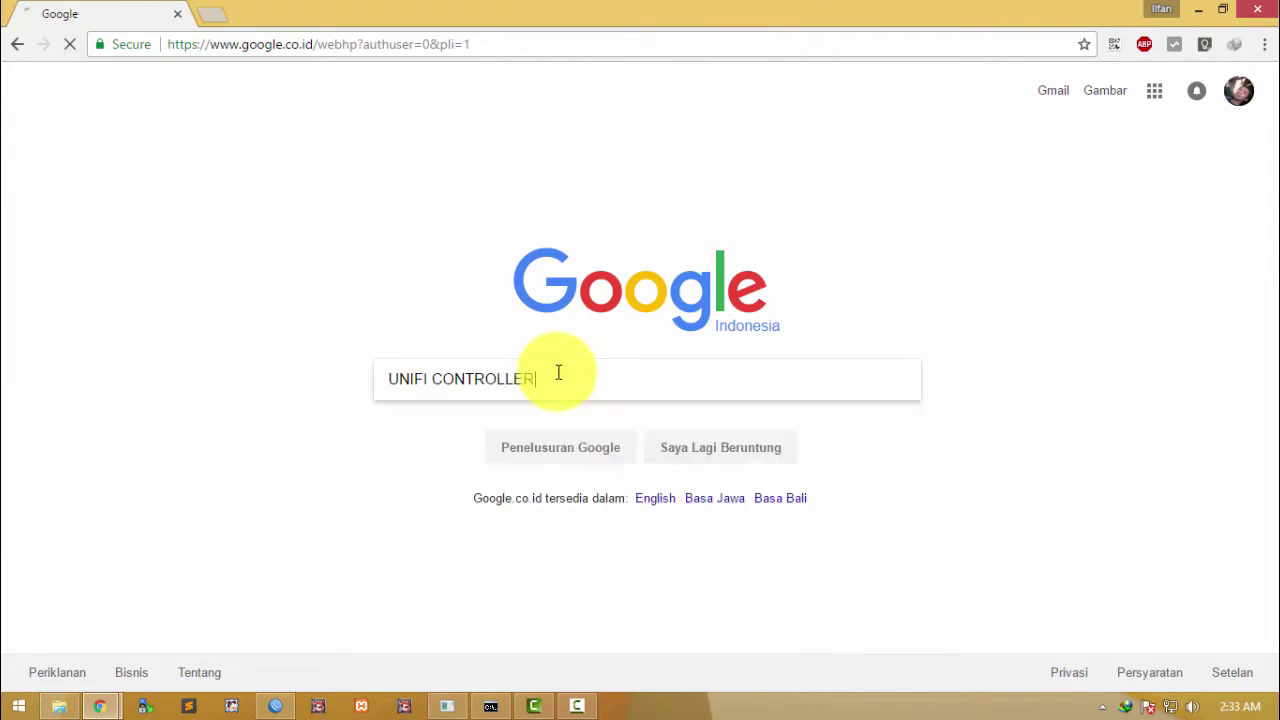
click(360, 240)
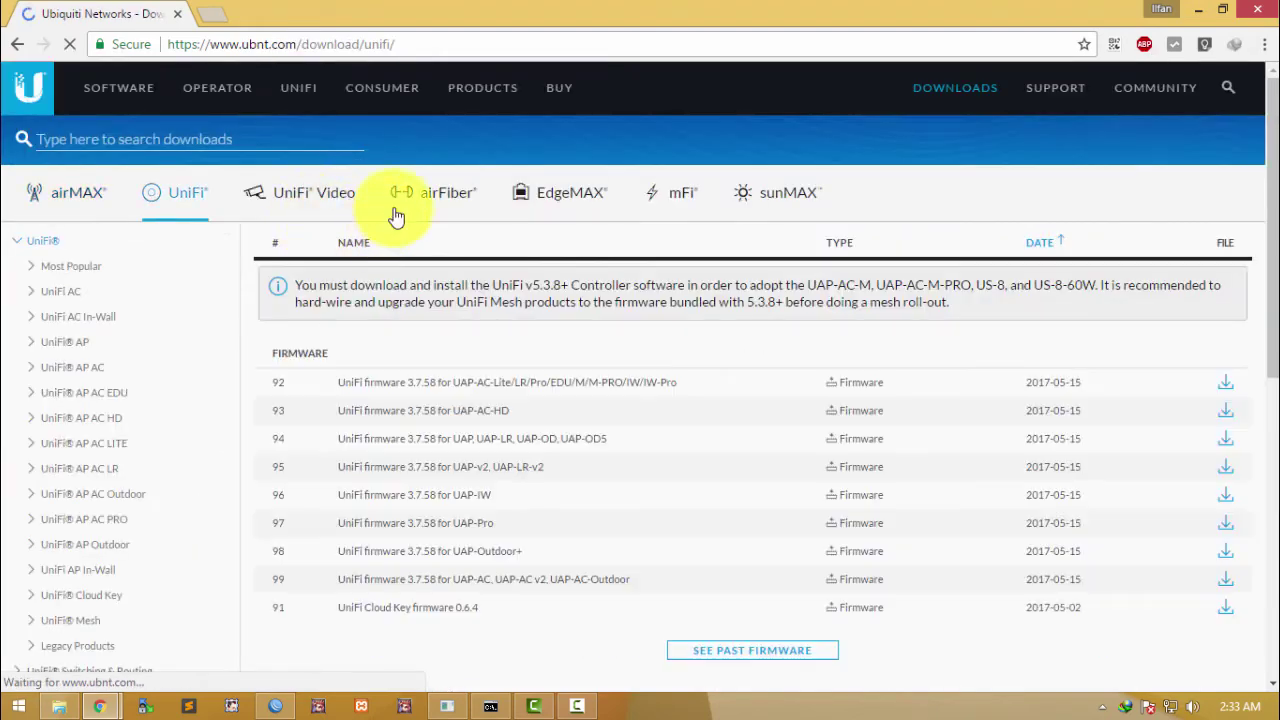
Step: Download the UniFi 5.4.16 Controller for Windows installer, accepting the license notice
scroll(600, 240, down, 1)
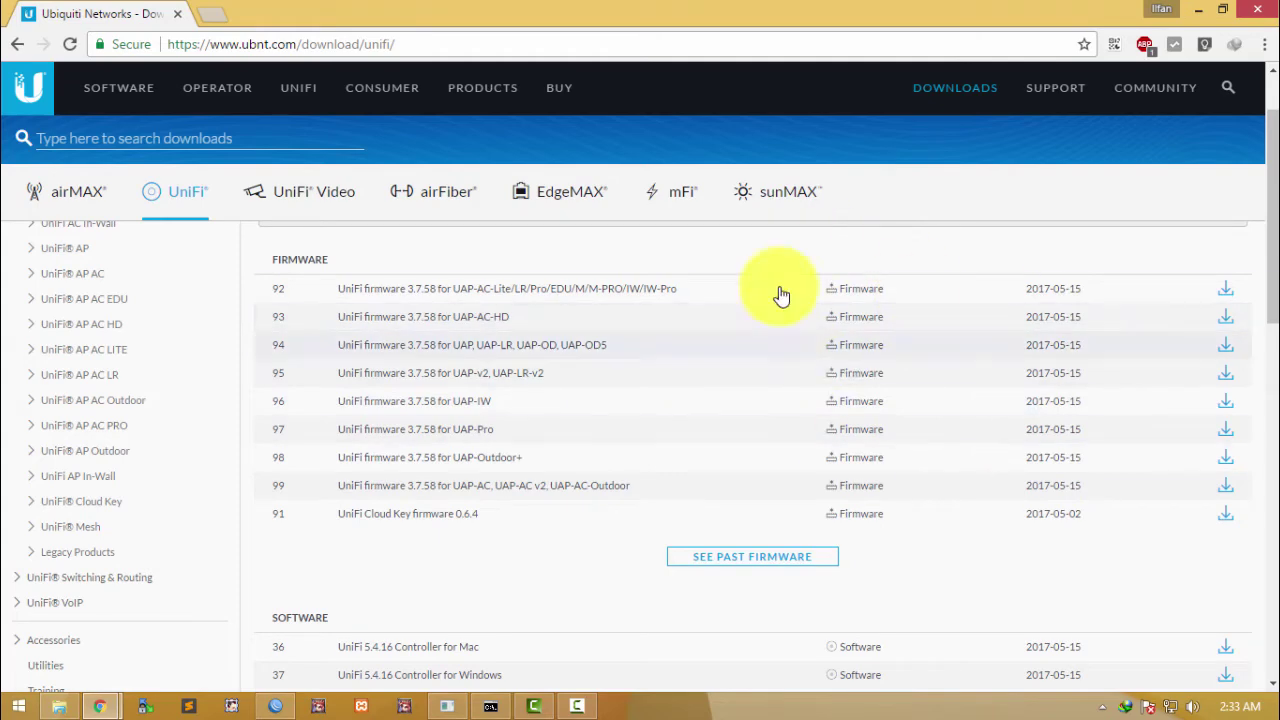
scroll(660, 350, down, 2)
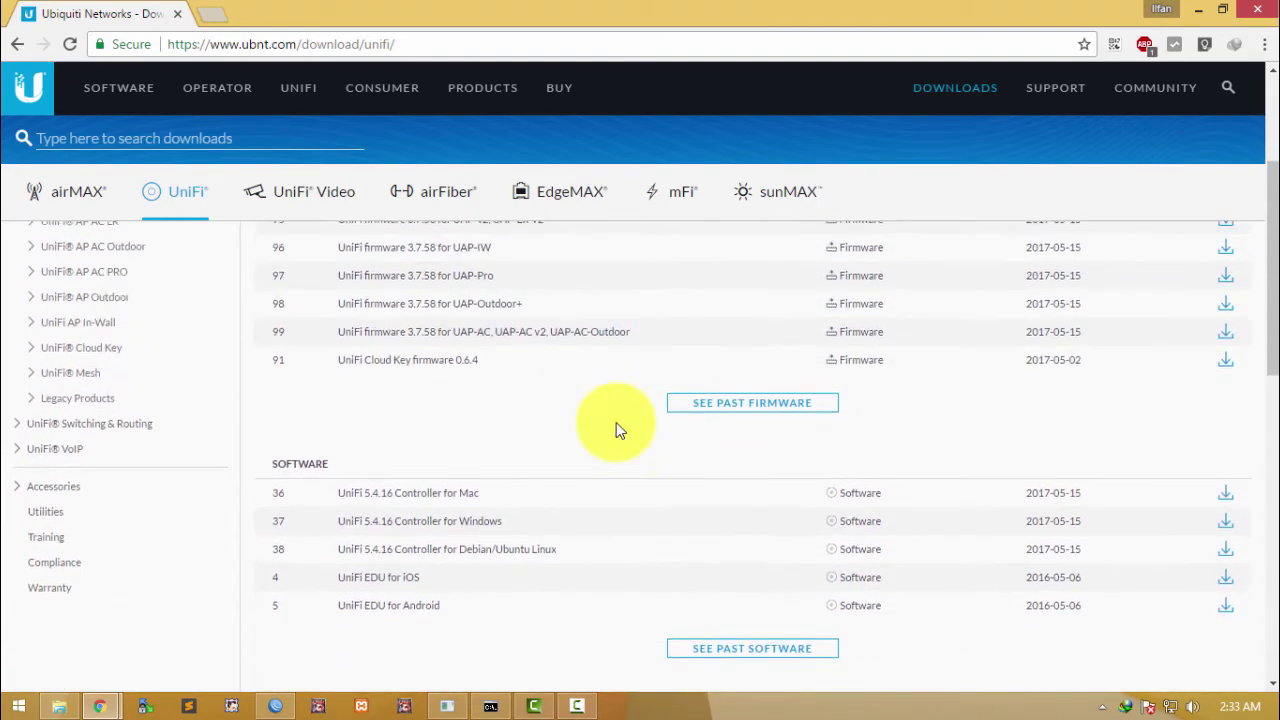
scroll(616, 430, up, 2)
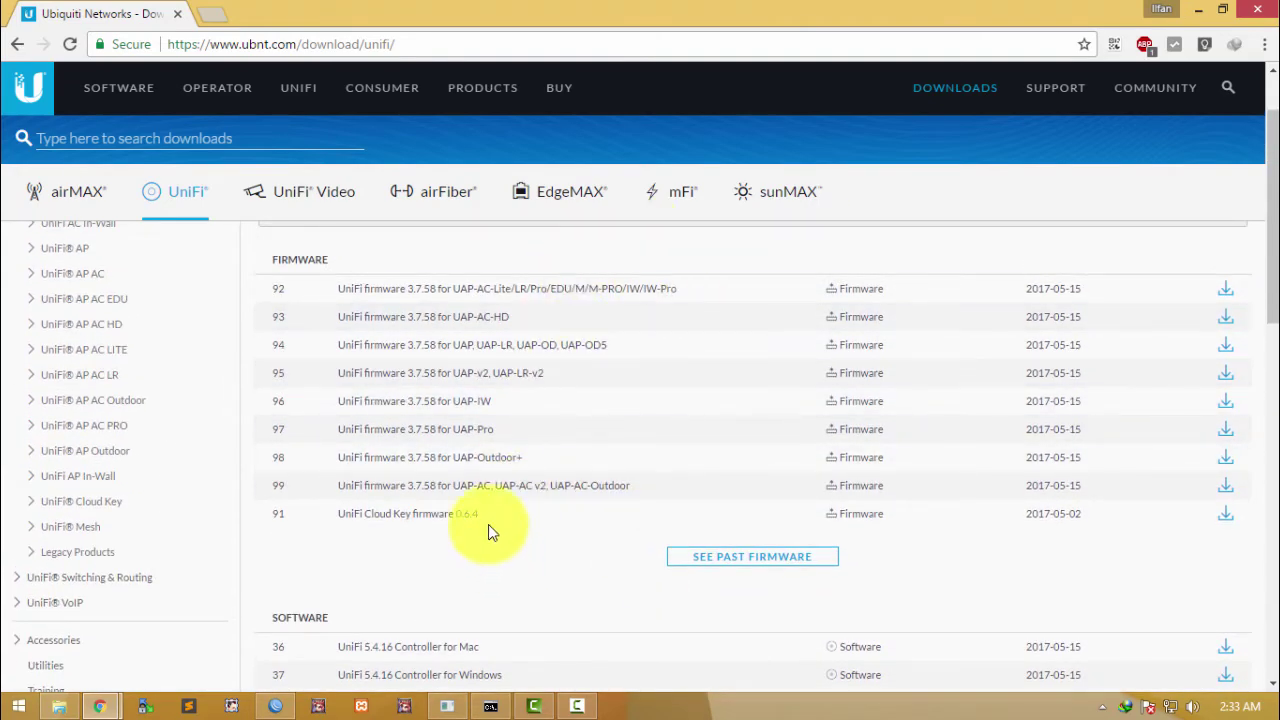
scroll(490, 538, down, 2)
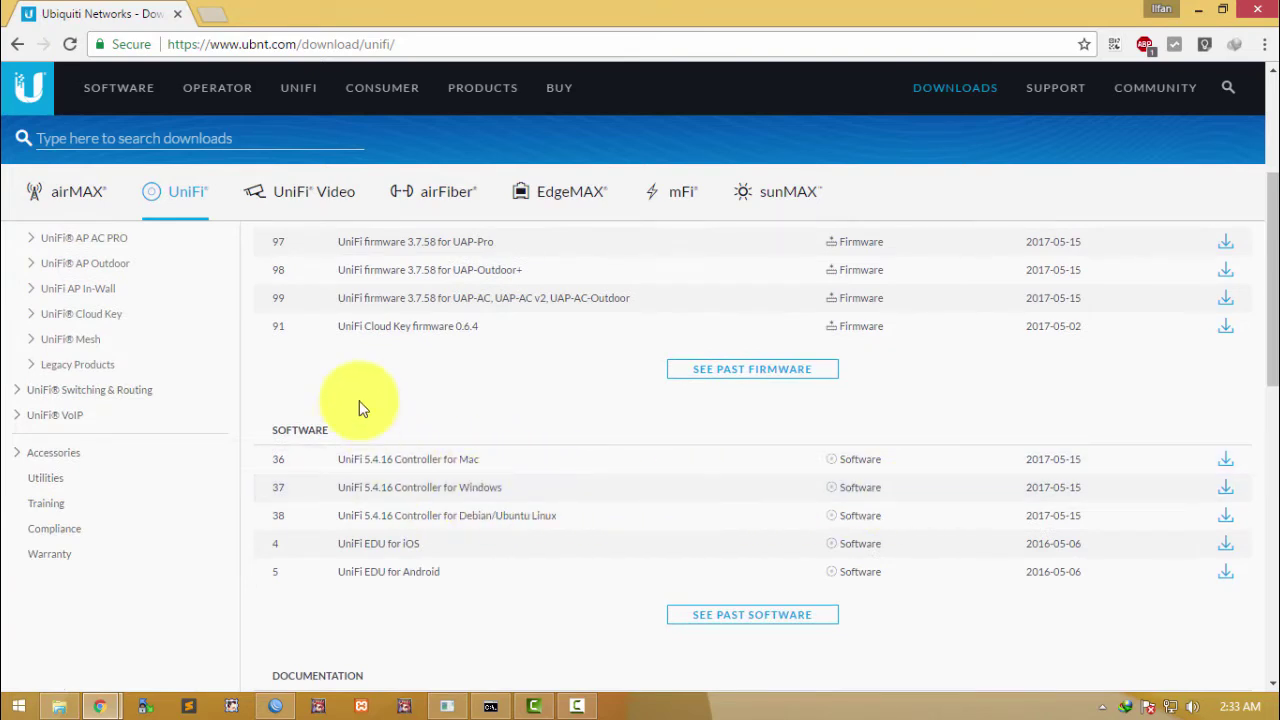
scroll(380, 420, down, 1)
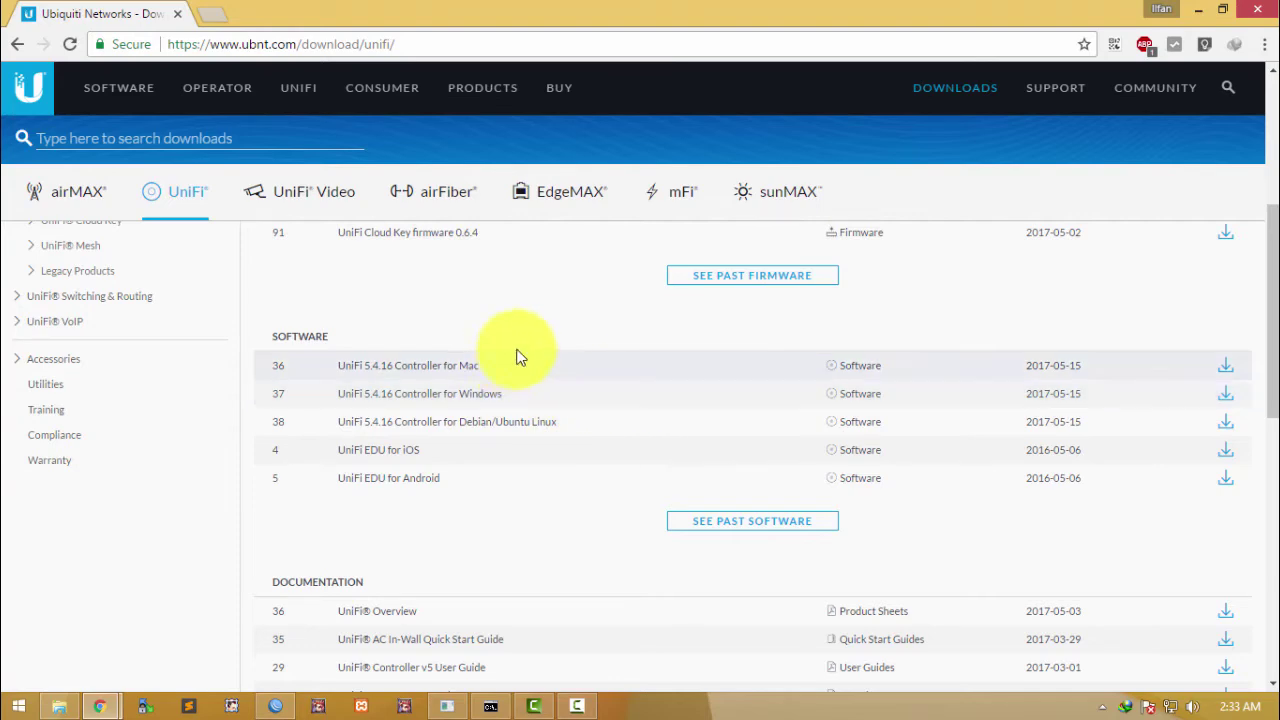
click(1226, 394)
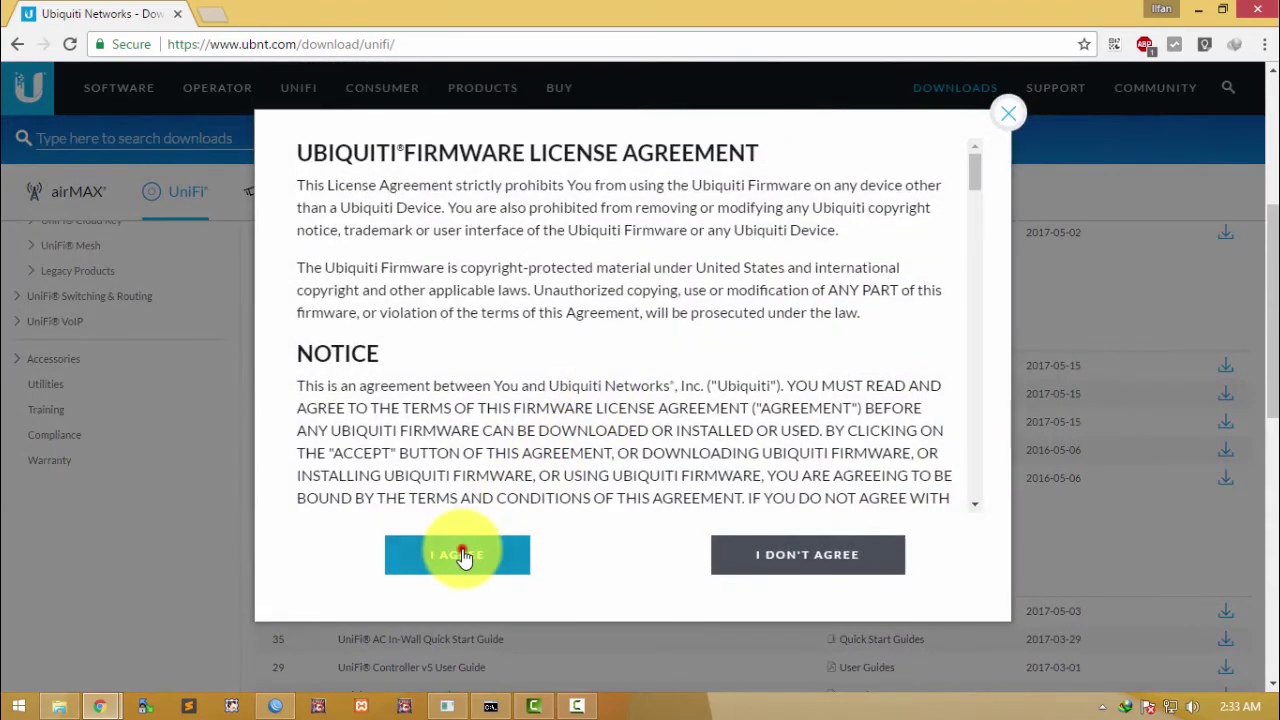
click(463, 551)
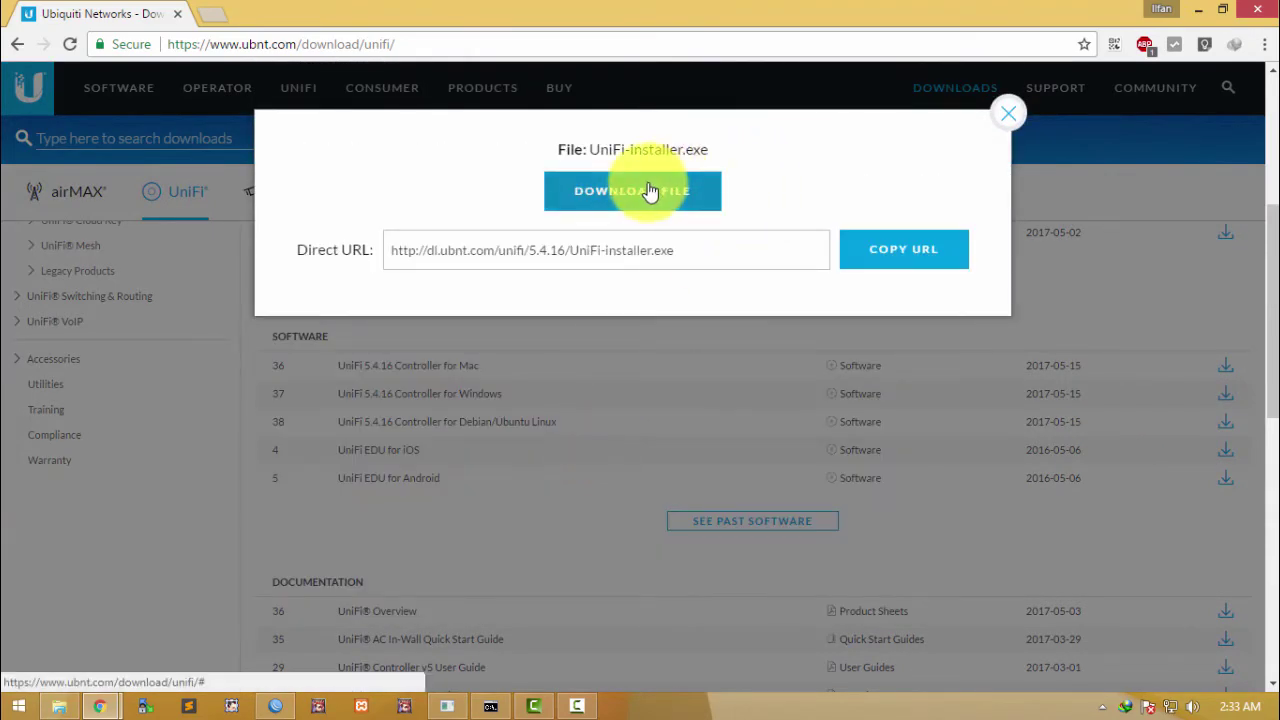
click(649, 191)
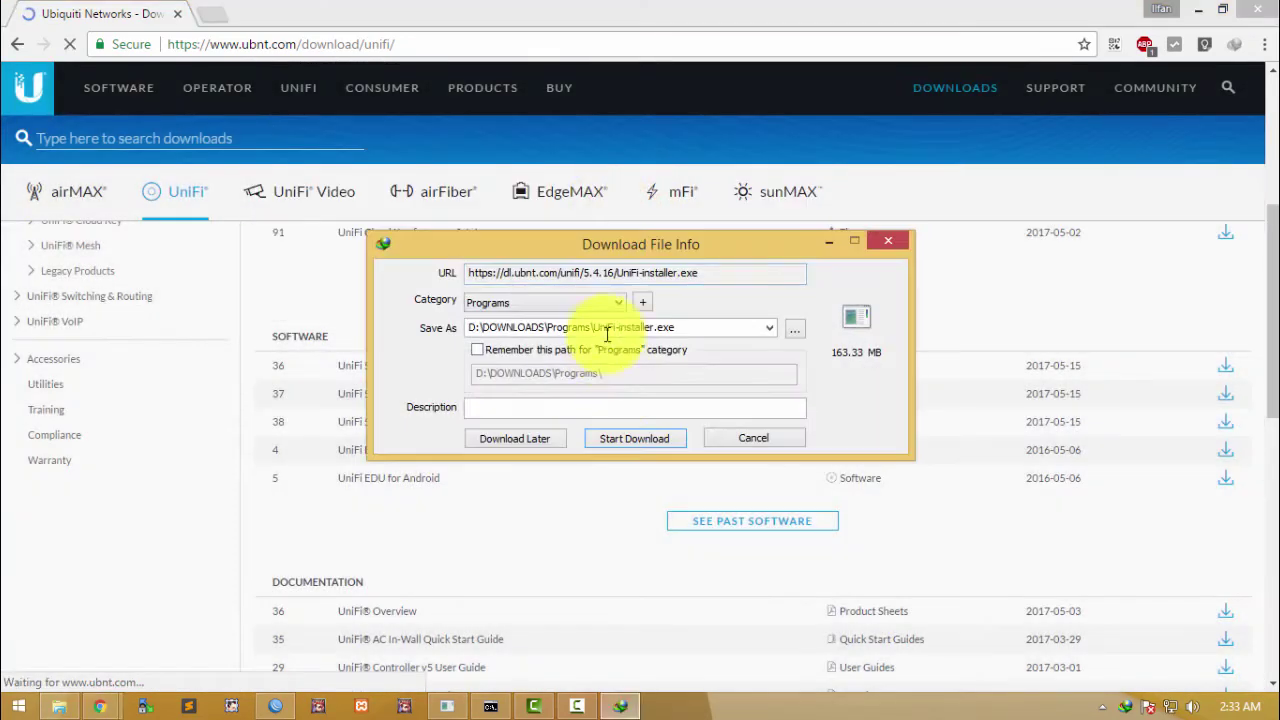
Step: Save UniFi-installer.exe (163.33 MB) to D:\DOWNLOADS\Programs and minimize Chrome
click(630, 441)
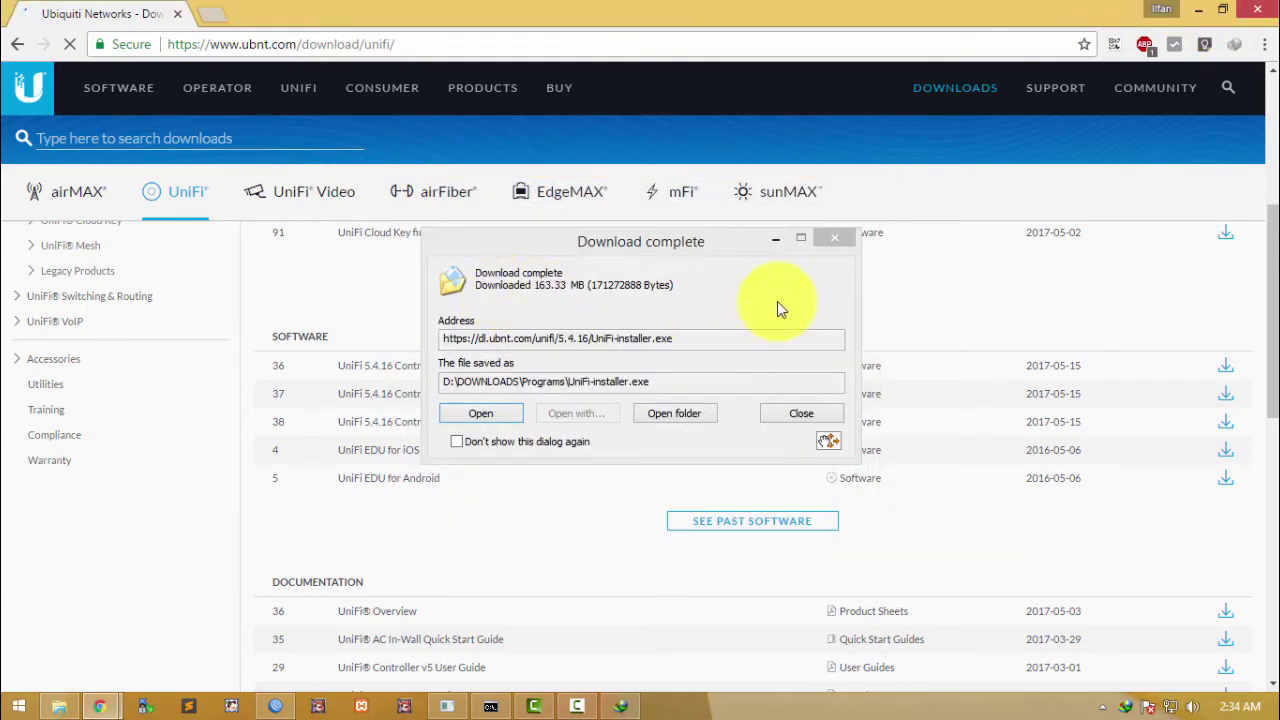
click(1198, 10)
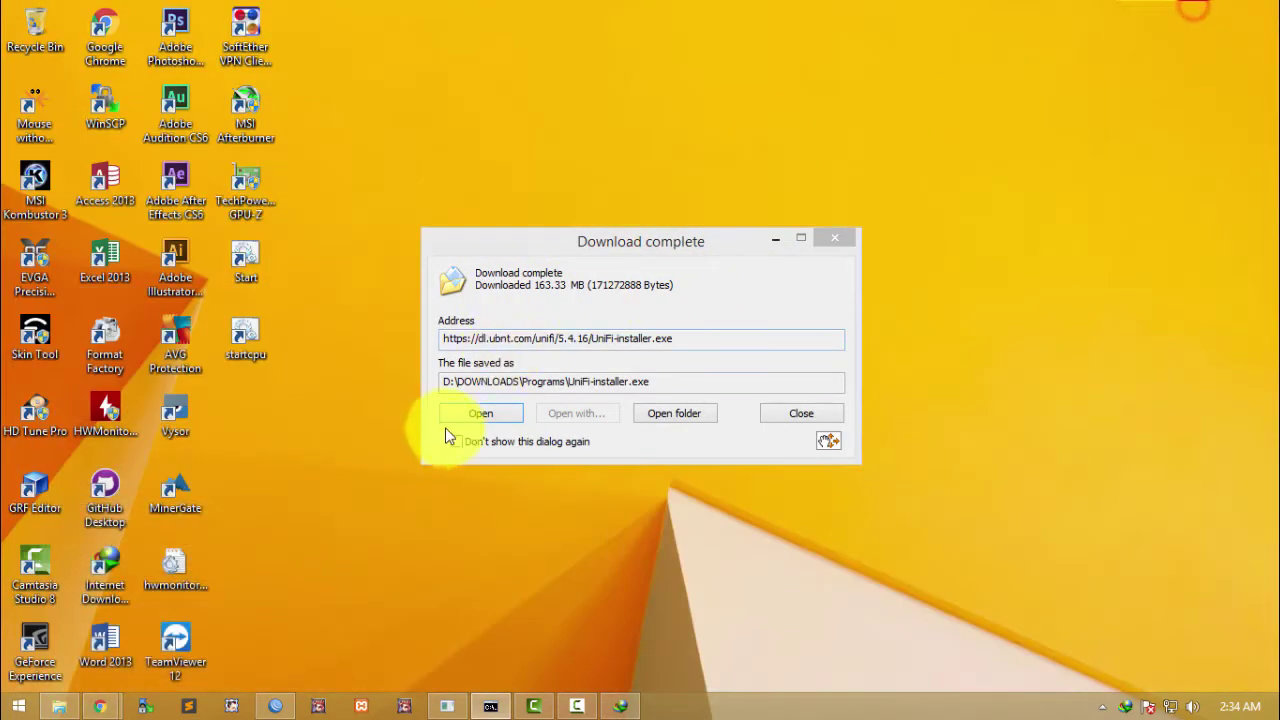
Step: Run UniFi-installer.exe and follow its Java-required prompt to java.com
click(456, 418)
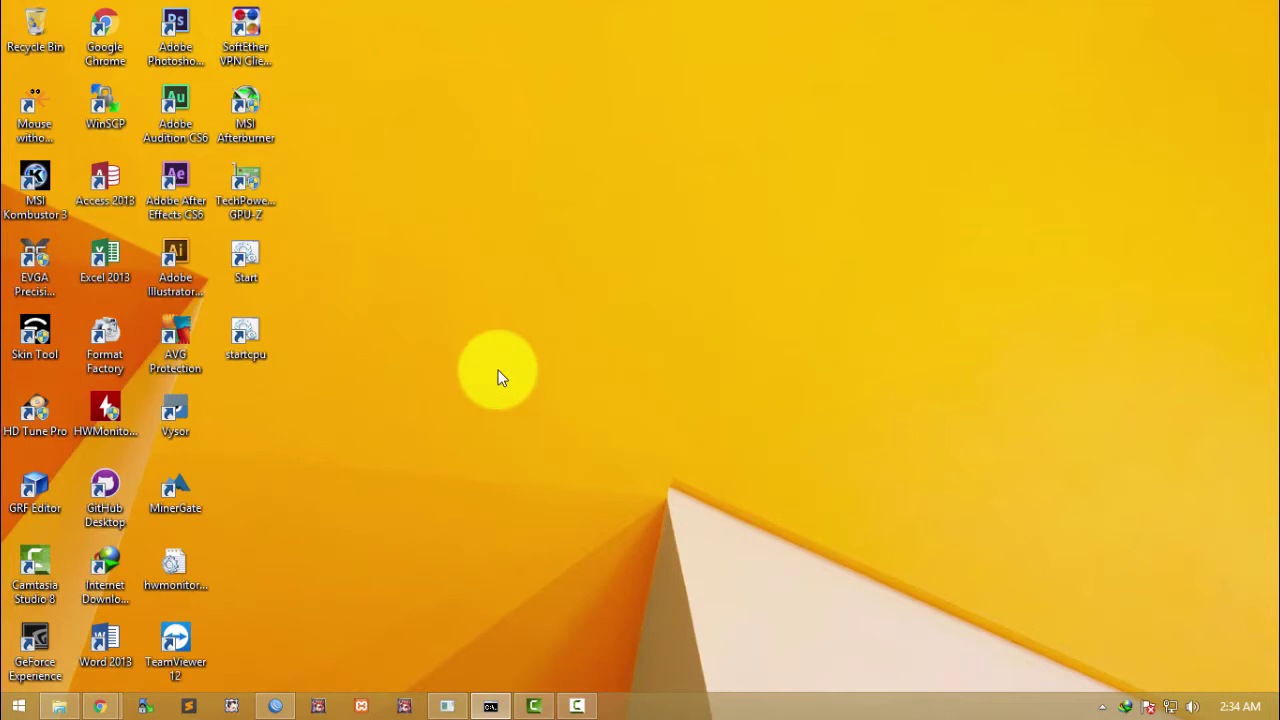
click(762, 504)
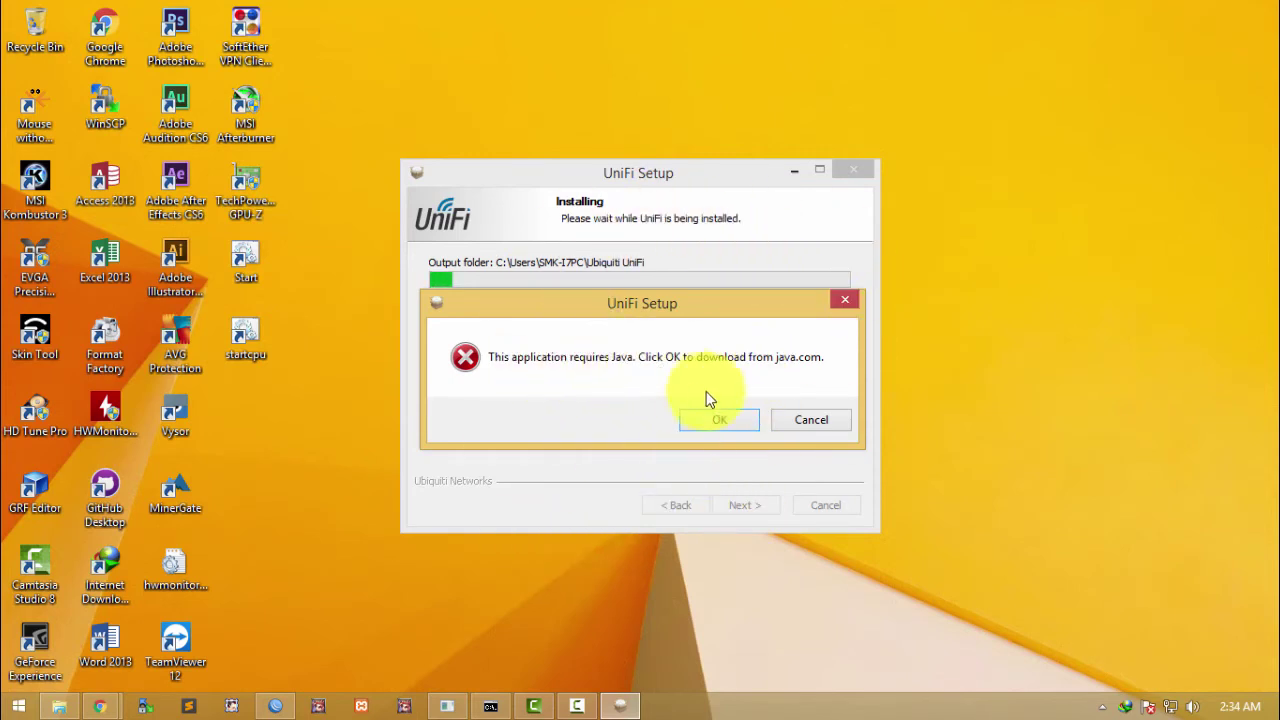
click(722, 421)
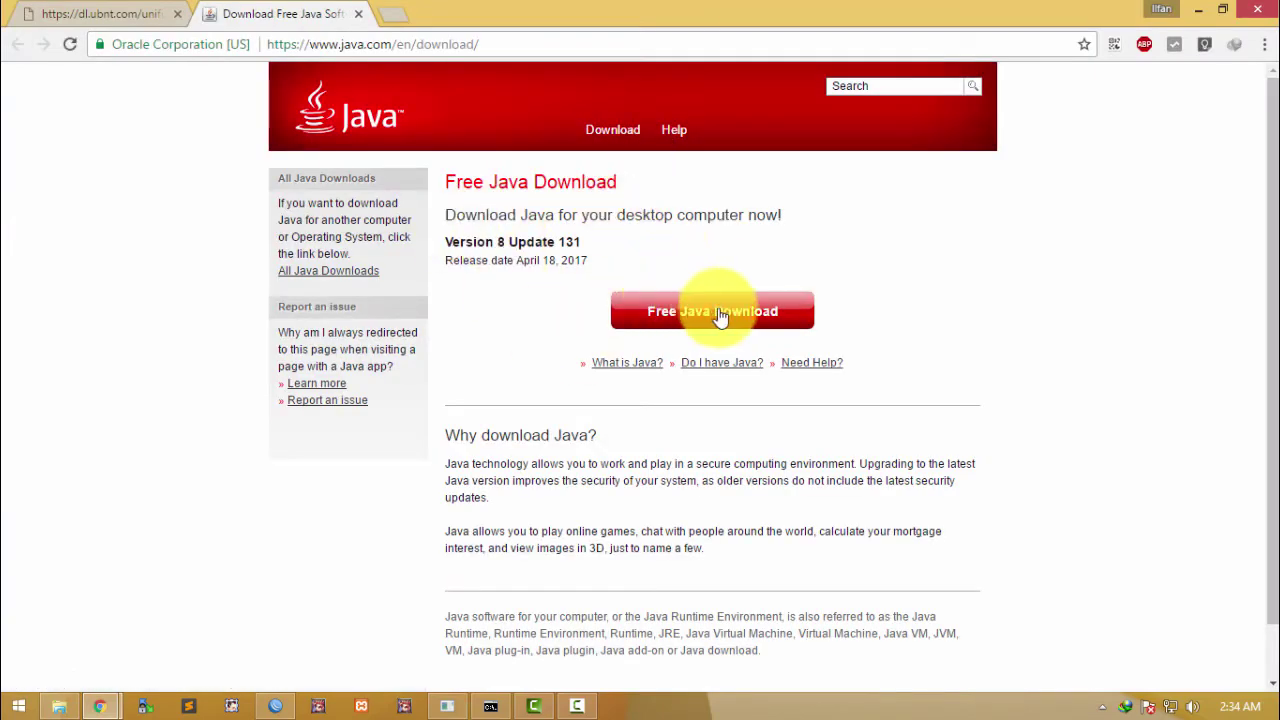
Step: Download chromeinstall-8u131.exe (Java 8 Update 131) and start installing it
click(772, 224)
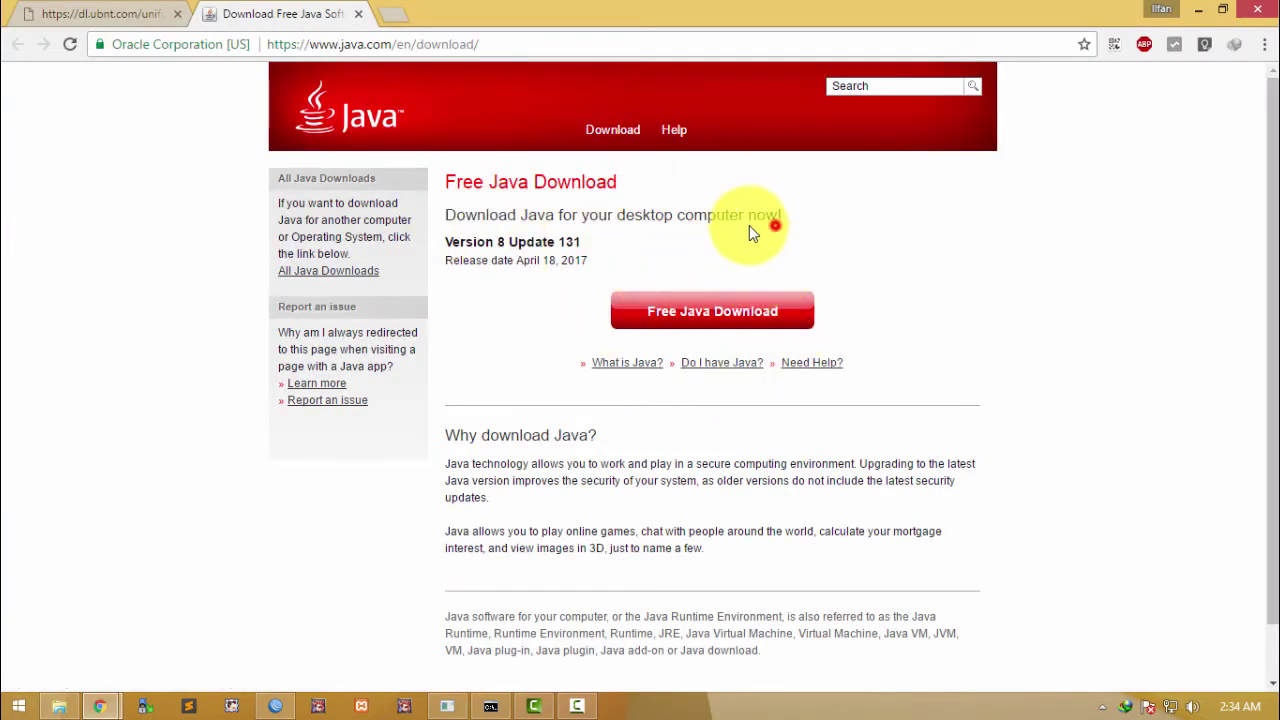
click(686, 316)
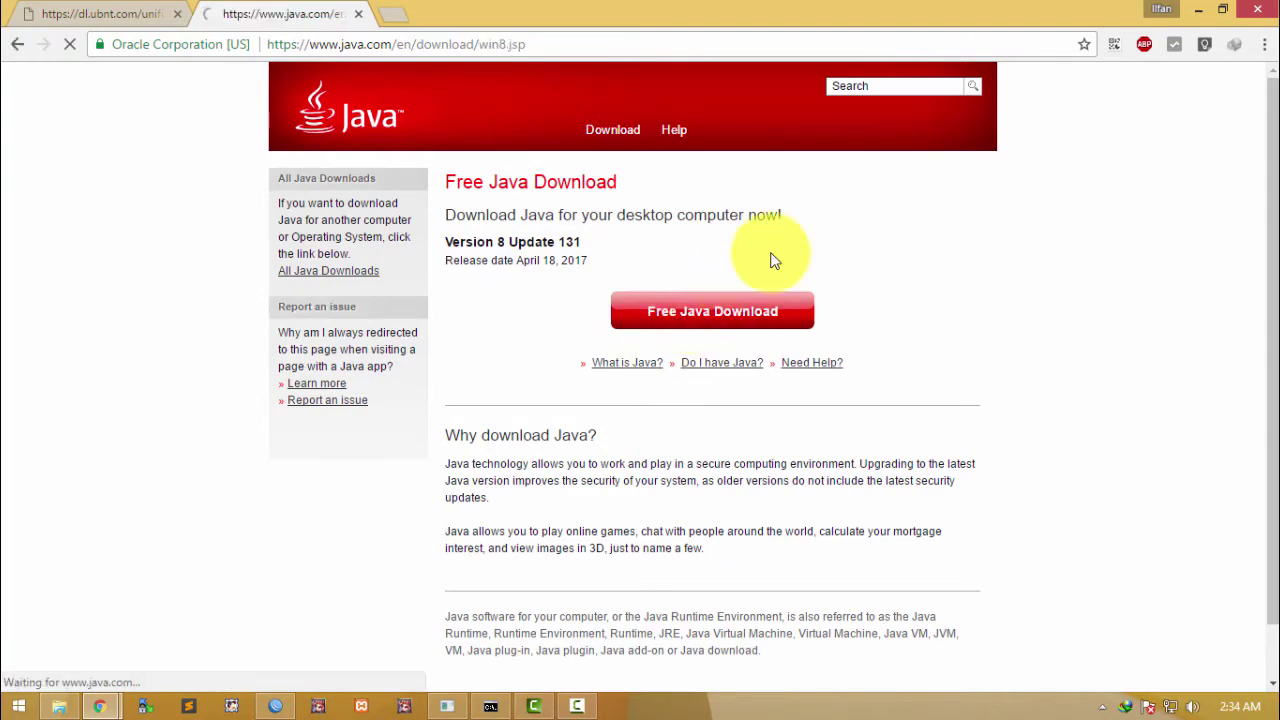
click(720, 475)
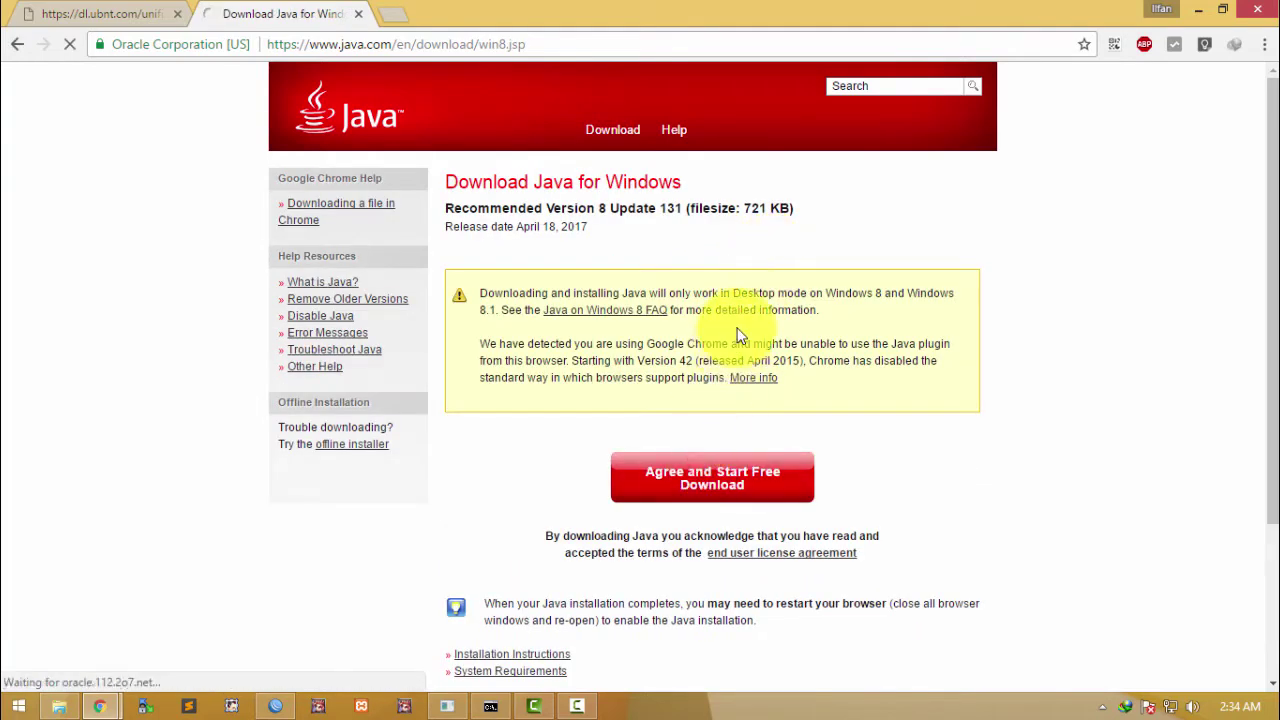
click(797, 435)
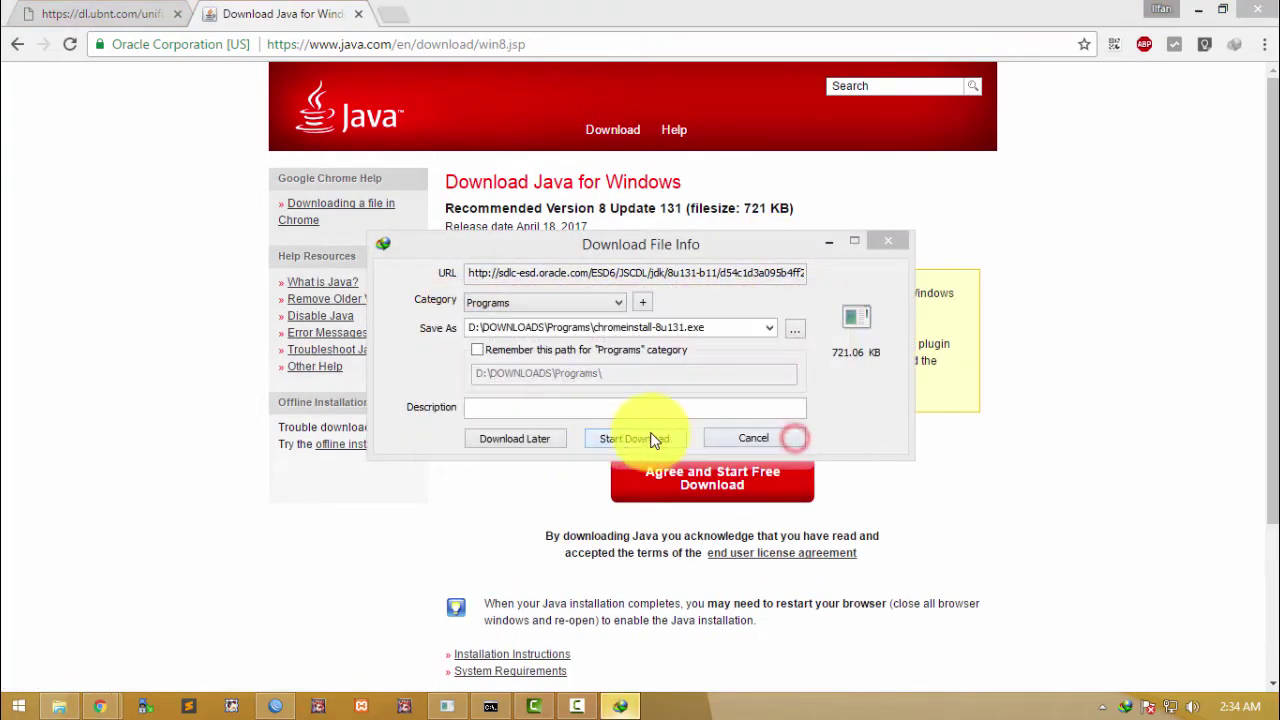
click(640, 433)
click(509, 413)
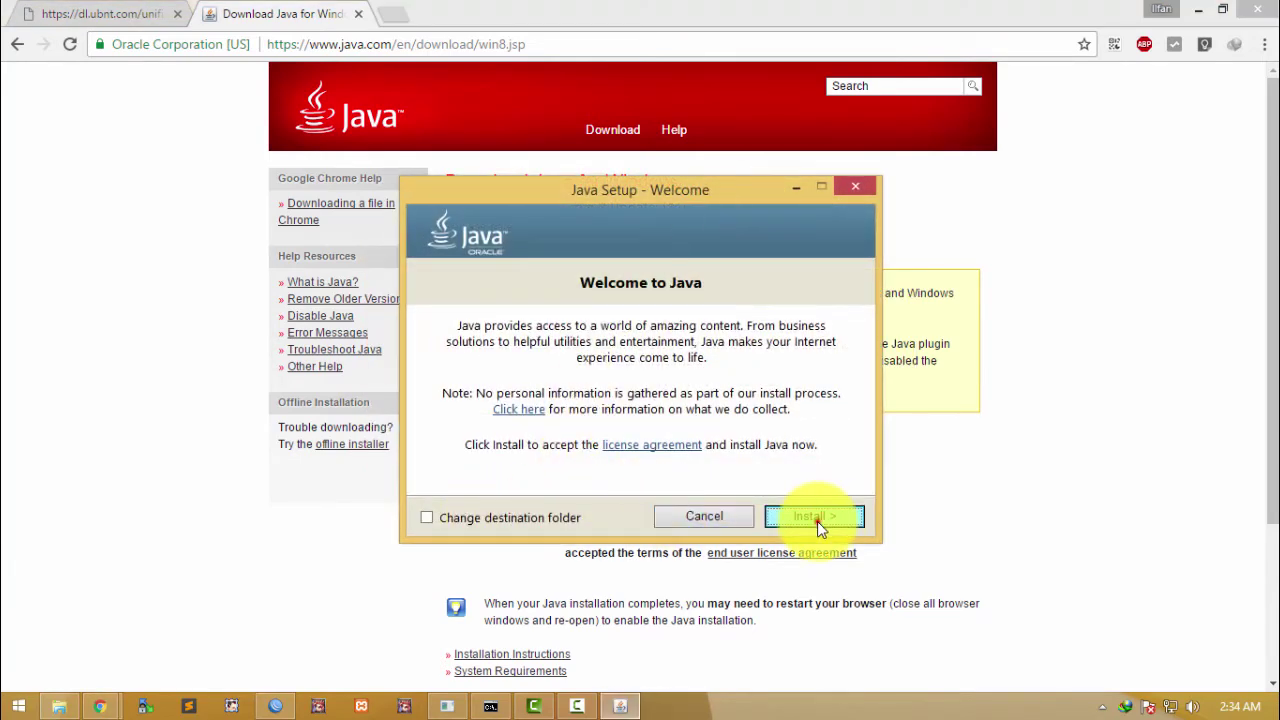
click(817, 521)
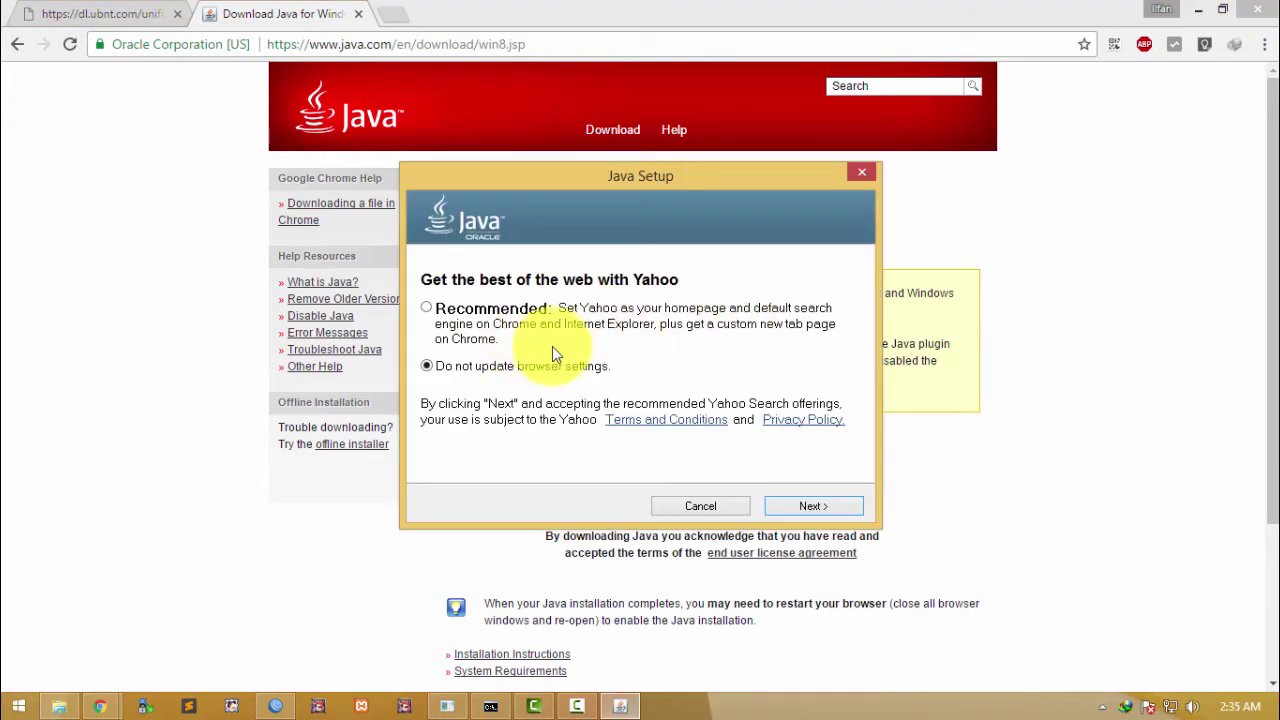
Step: Decline the Yahoo offer and complete the Java installation
click(812, 508)
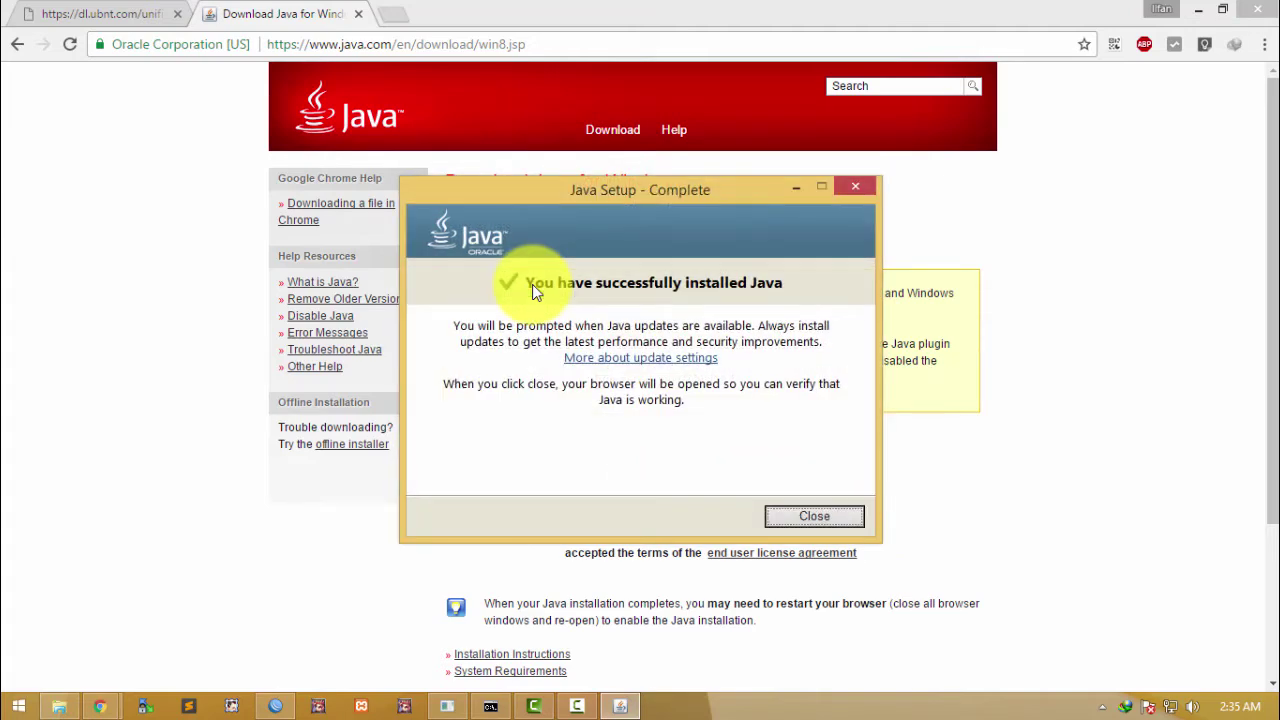
click(855, 514)
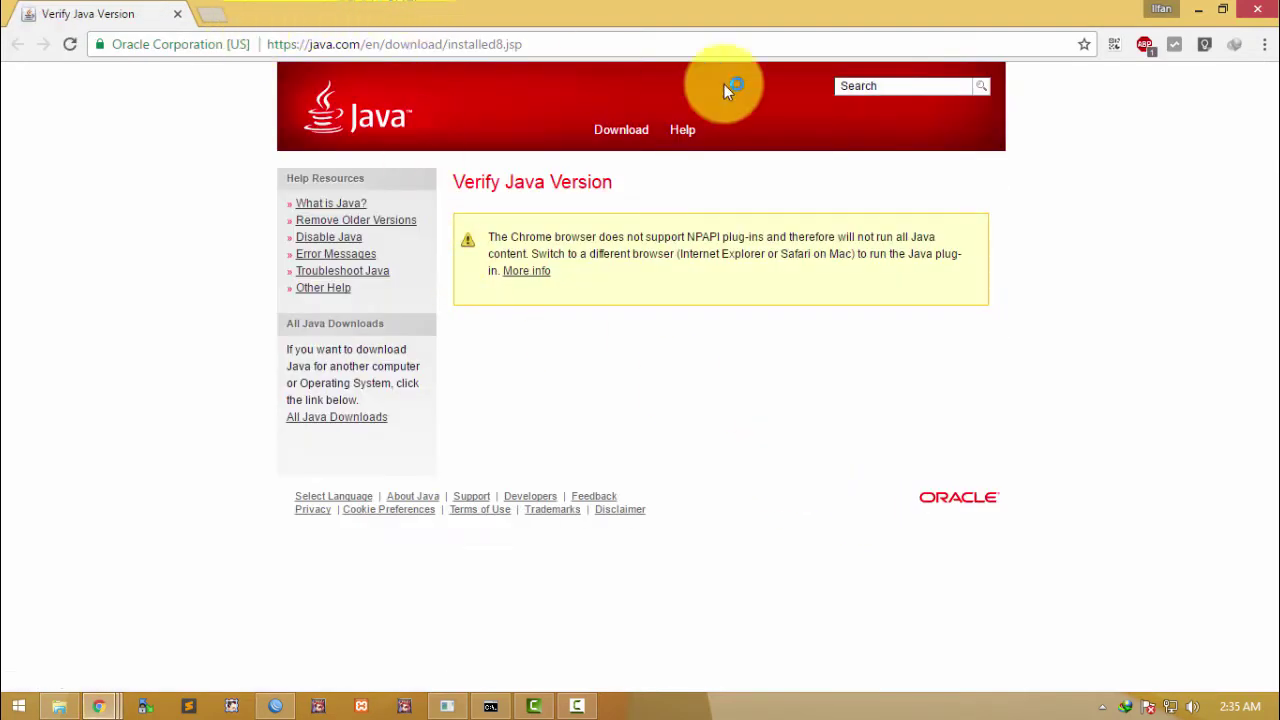
Step: Close the Chrome windows and run UniFi-installer.exe from its download folder
click(1256, 14)
click(1200, 14)
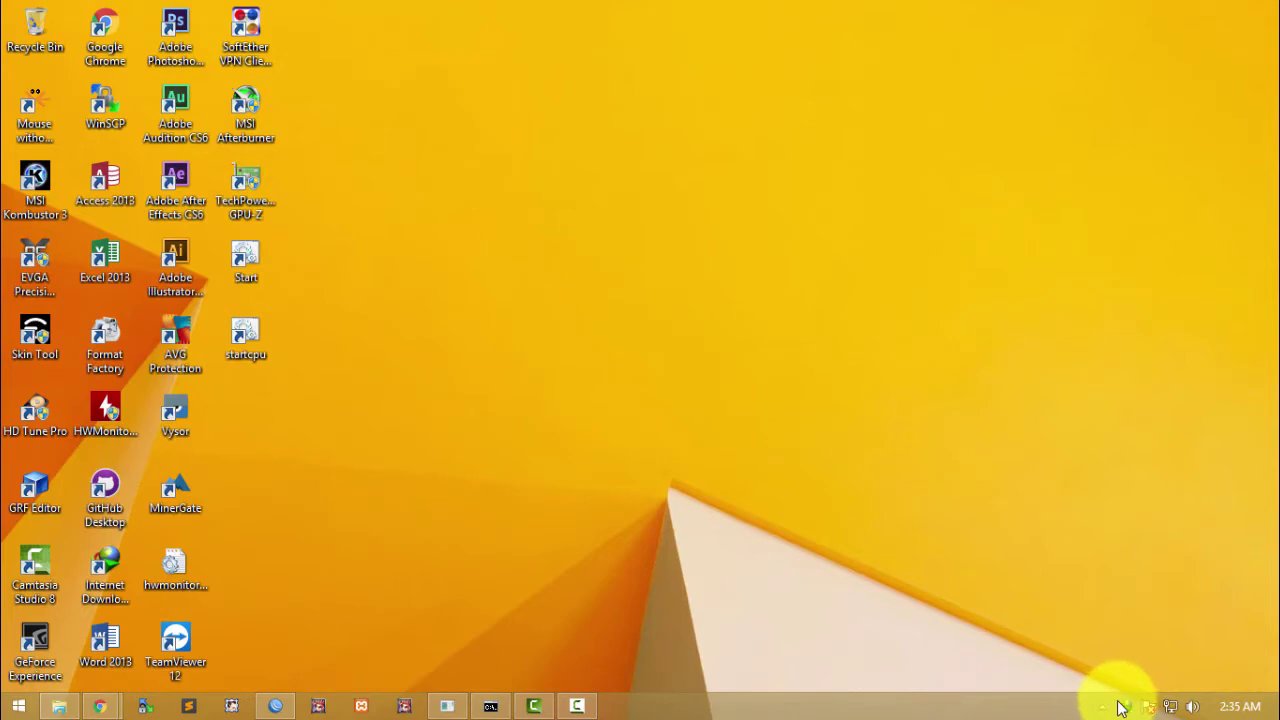
double_click(1122, 704)
click(320, 495)
right_click(322, 495)
click(380, 247)
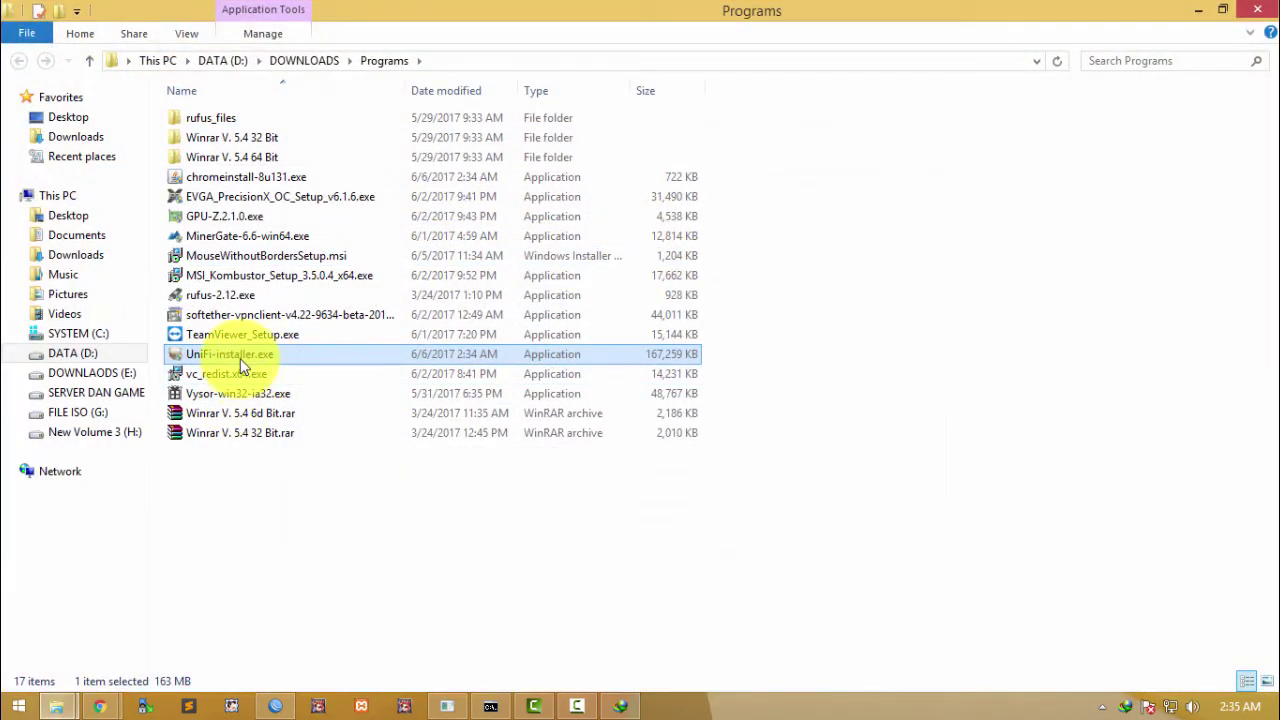
double_click(240, 356)
Step: Install UniFi and finish setup with Start UniFi Controller checked
click(1192, 16)
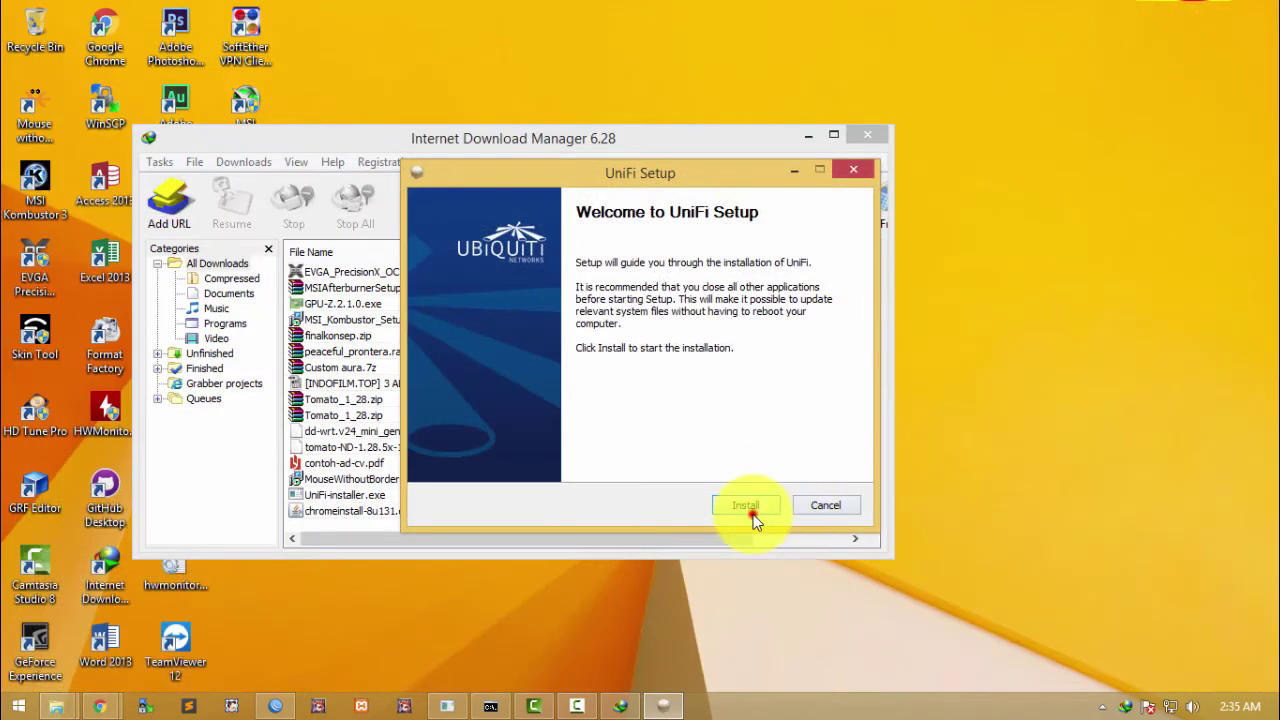
click(750, 510)
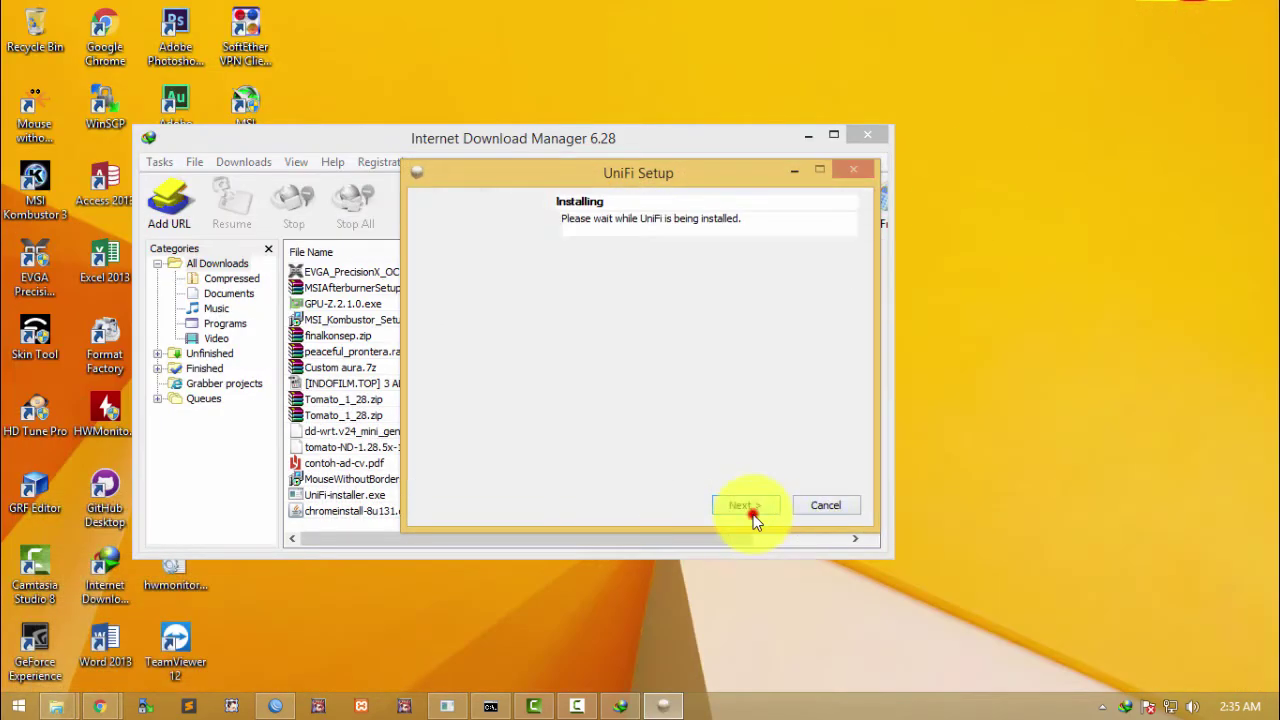
click(800, 134)
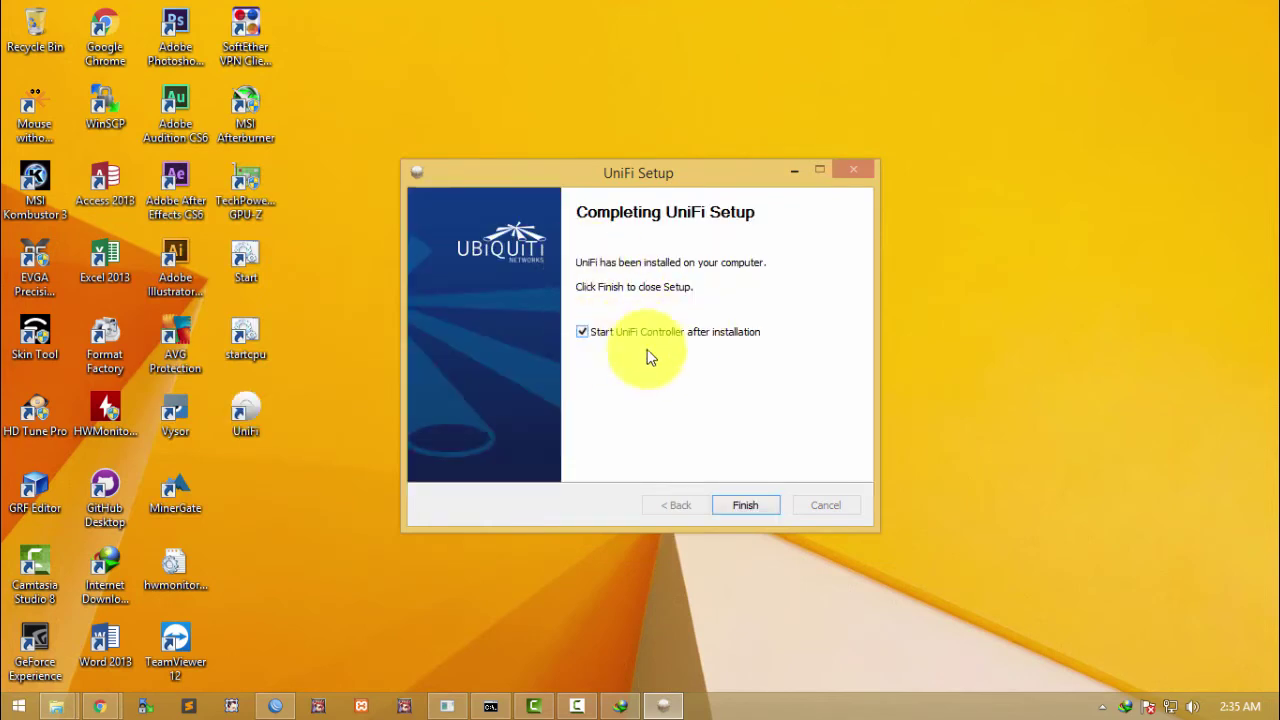
click(745, 505)
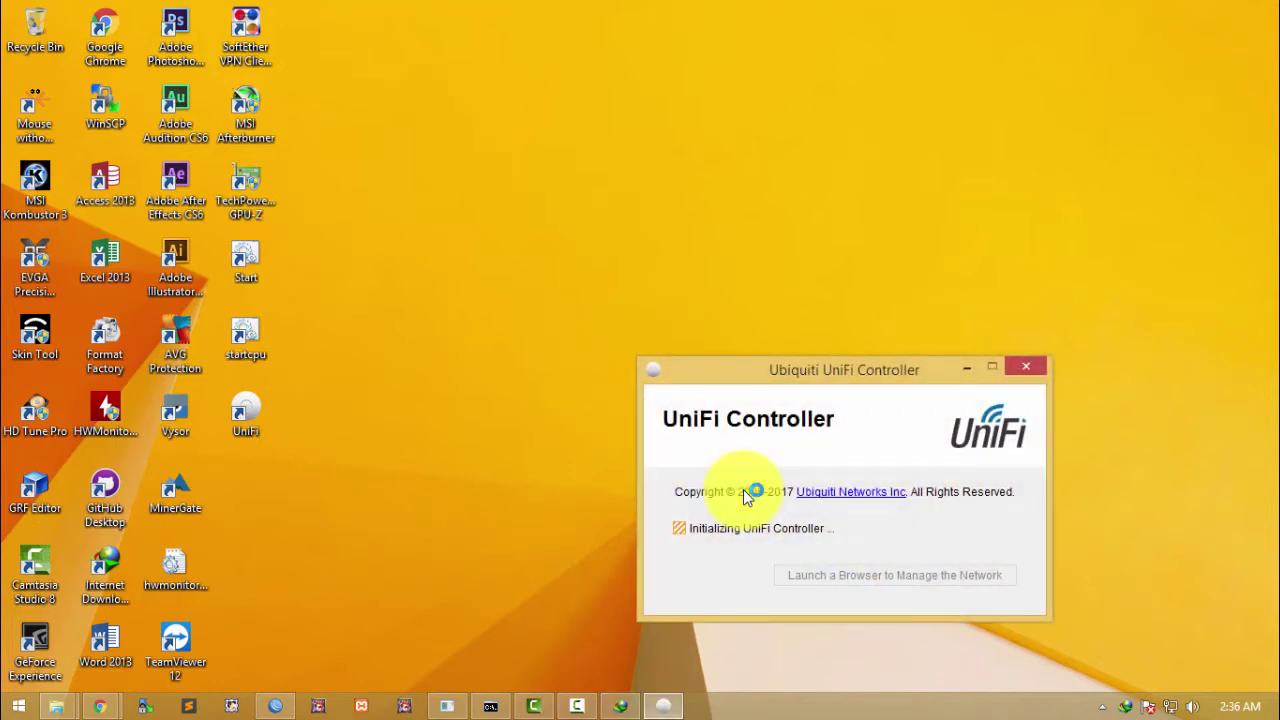
drag(759, 390, 700, 281)
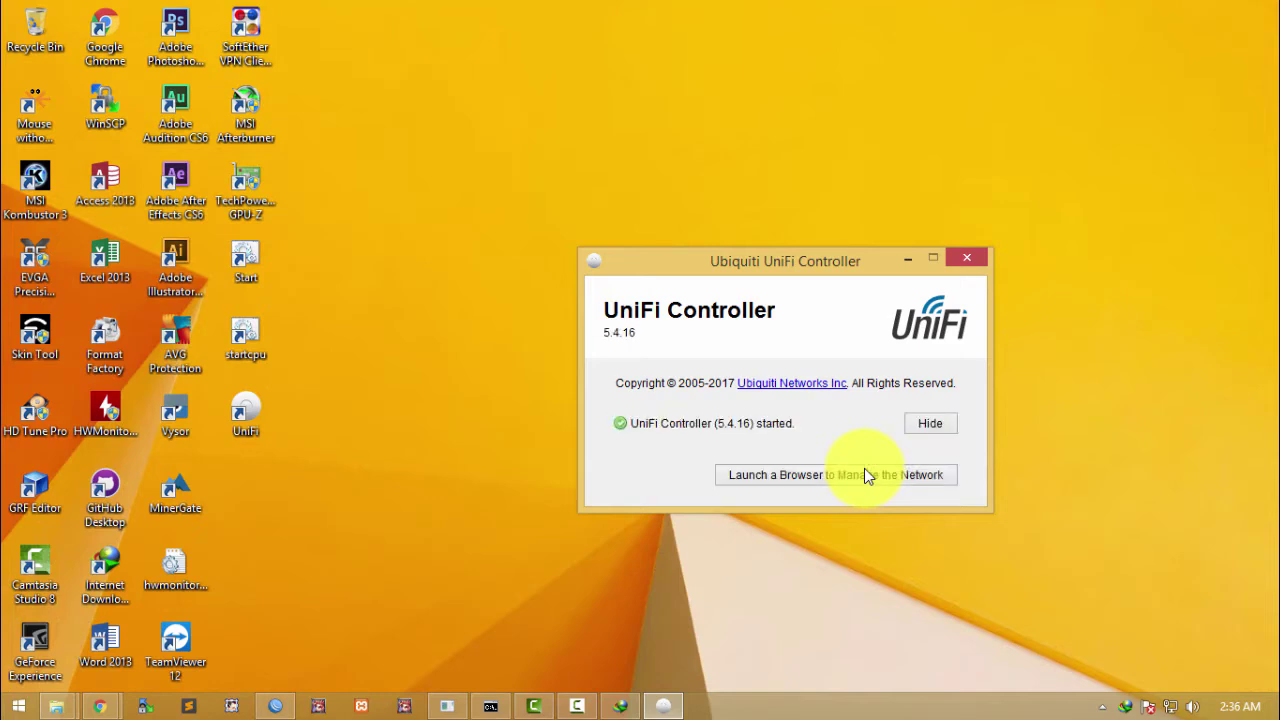
click(760, 478)
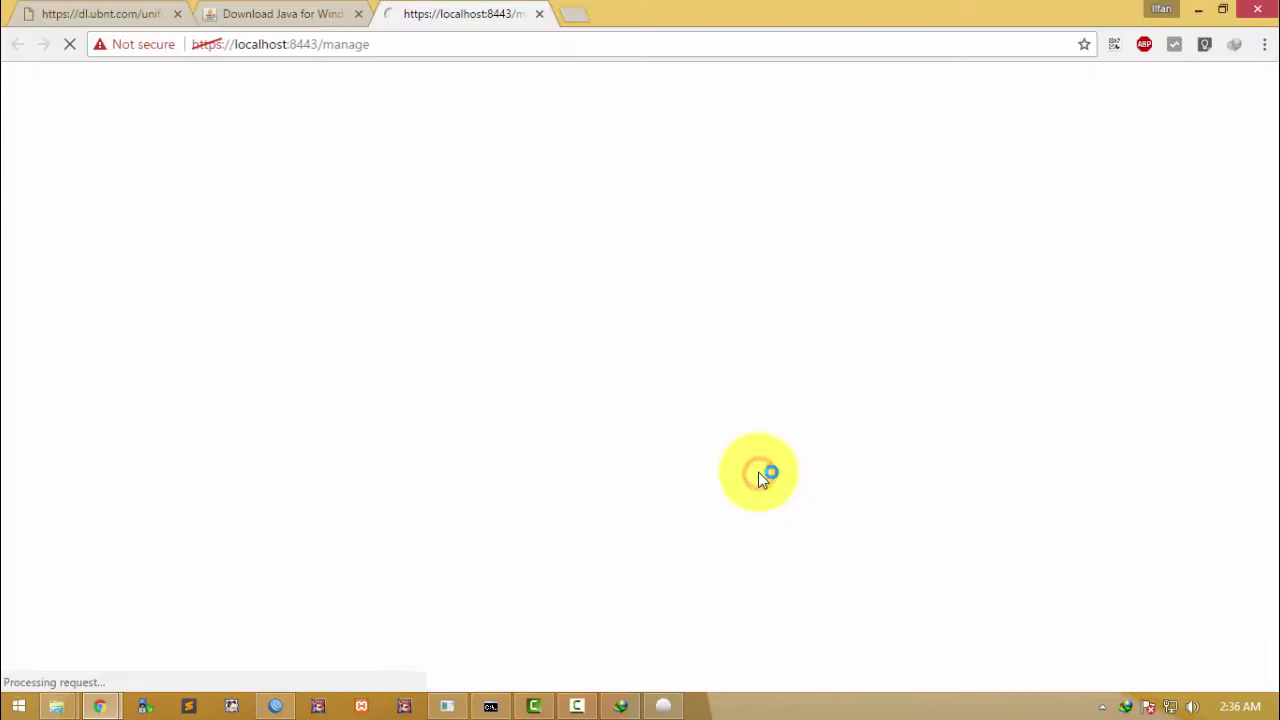
Step: Bypass the localhost certificate warning via ADVANCED and Proceed to localhost (unsafe)
click(243, 44)
click(508, 146)
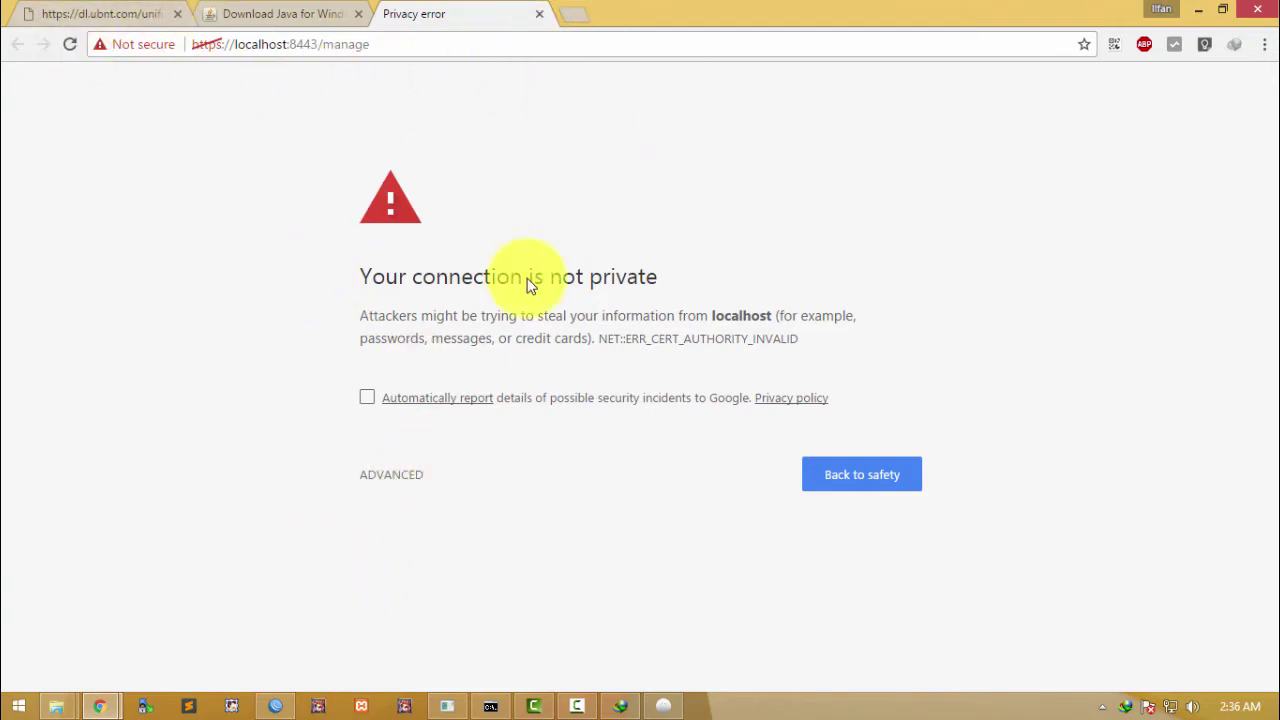
drag(358, 276, 750, 285)
click(750, 285)
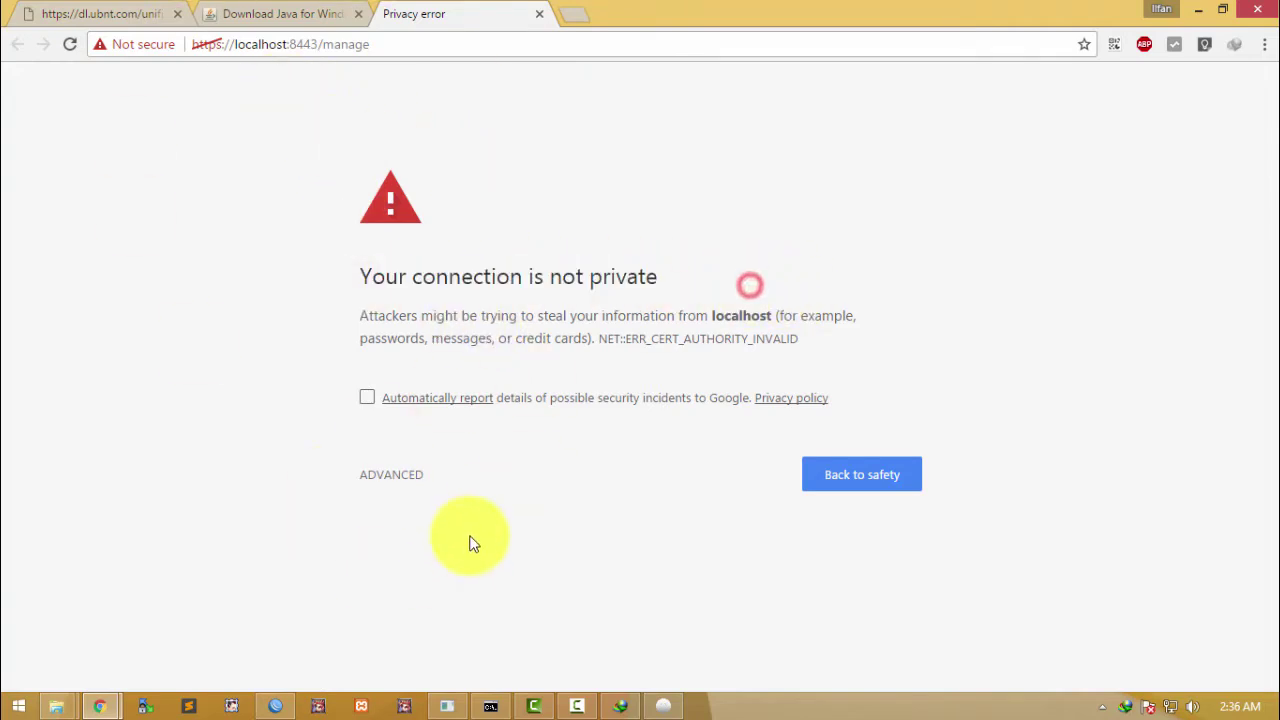
click(391, 480)
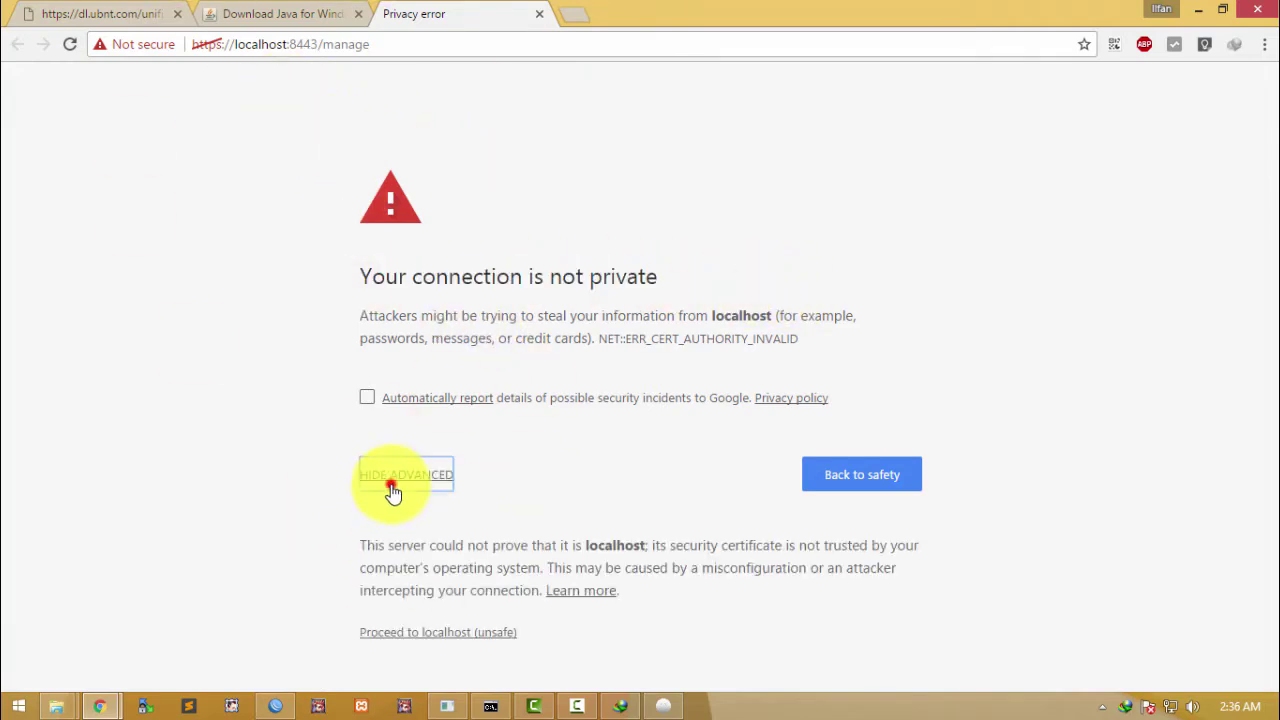
click(418, 632)
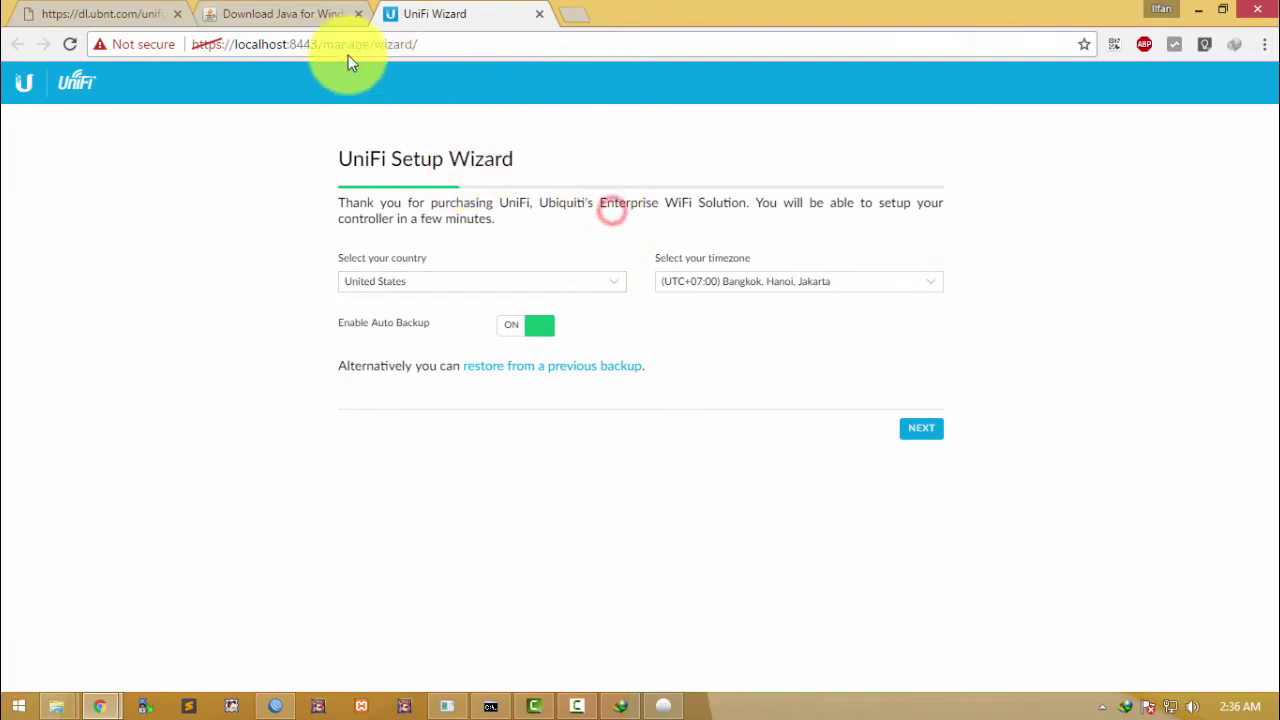
Step: Choose Indonesia as the country in the setup wizard
drag(194, 46, 543, 63)
click(565, 195)
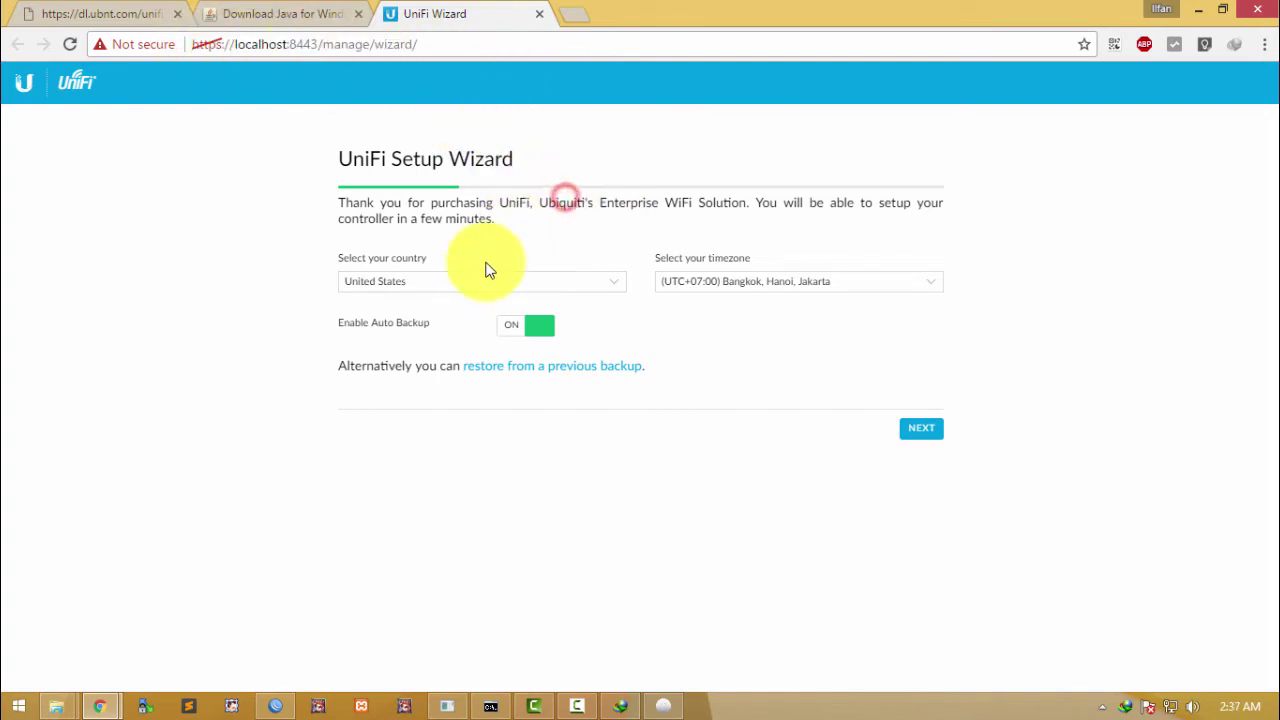
click(474, 284)
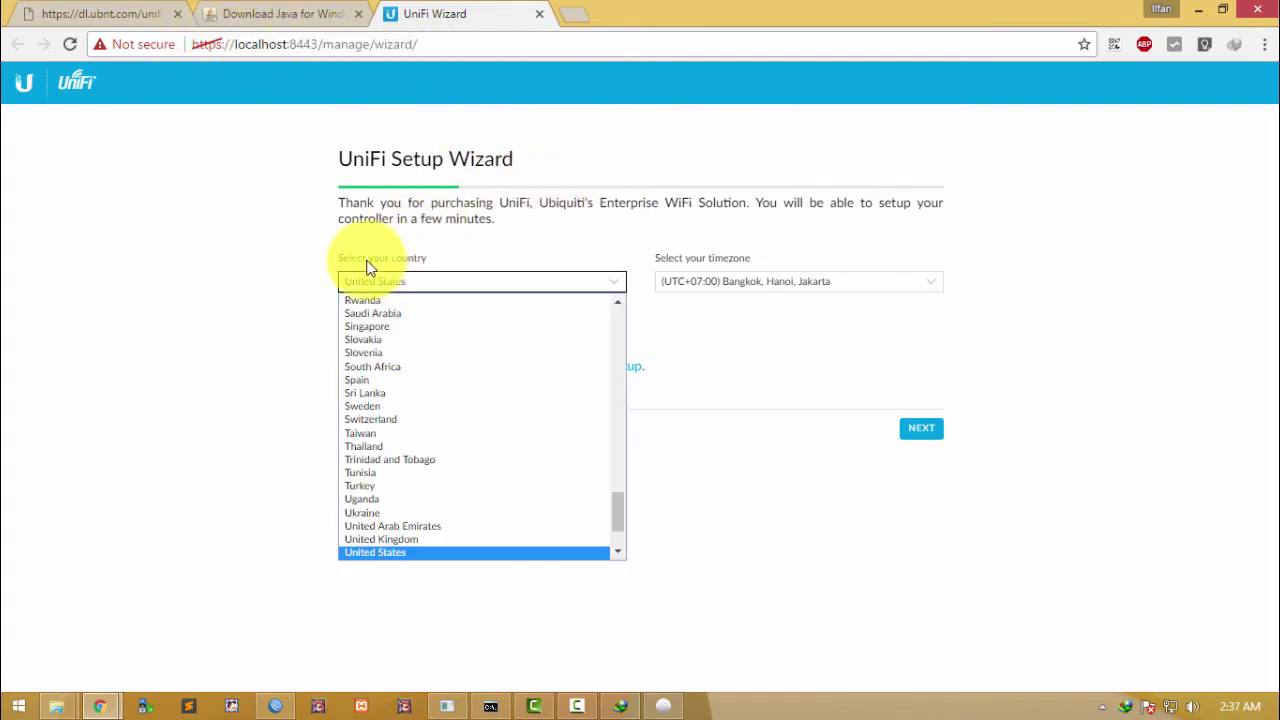
scroll(430, 395, down, 2)
scroll(420, 414, up, 15)
text(india)
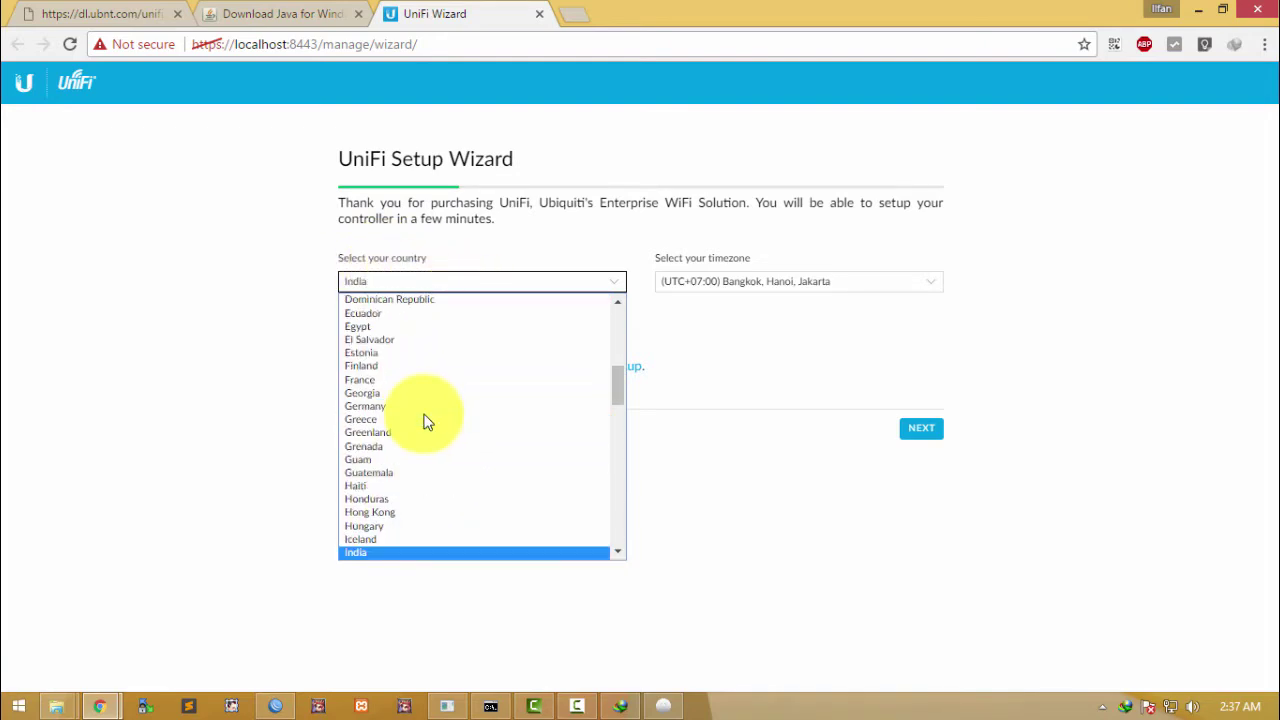
scroll(423, 445, down, 4)
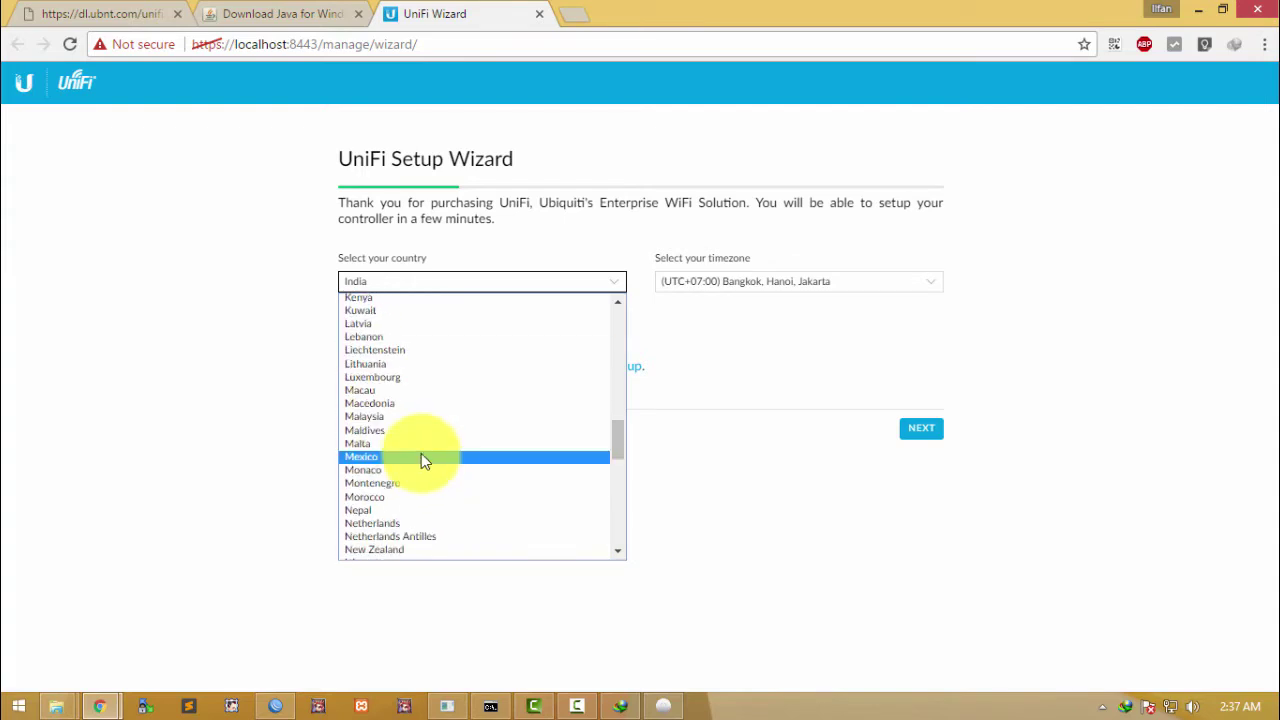
key(Down)
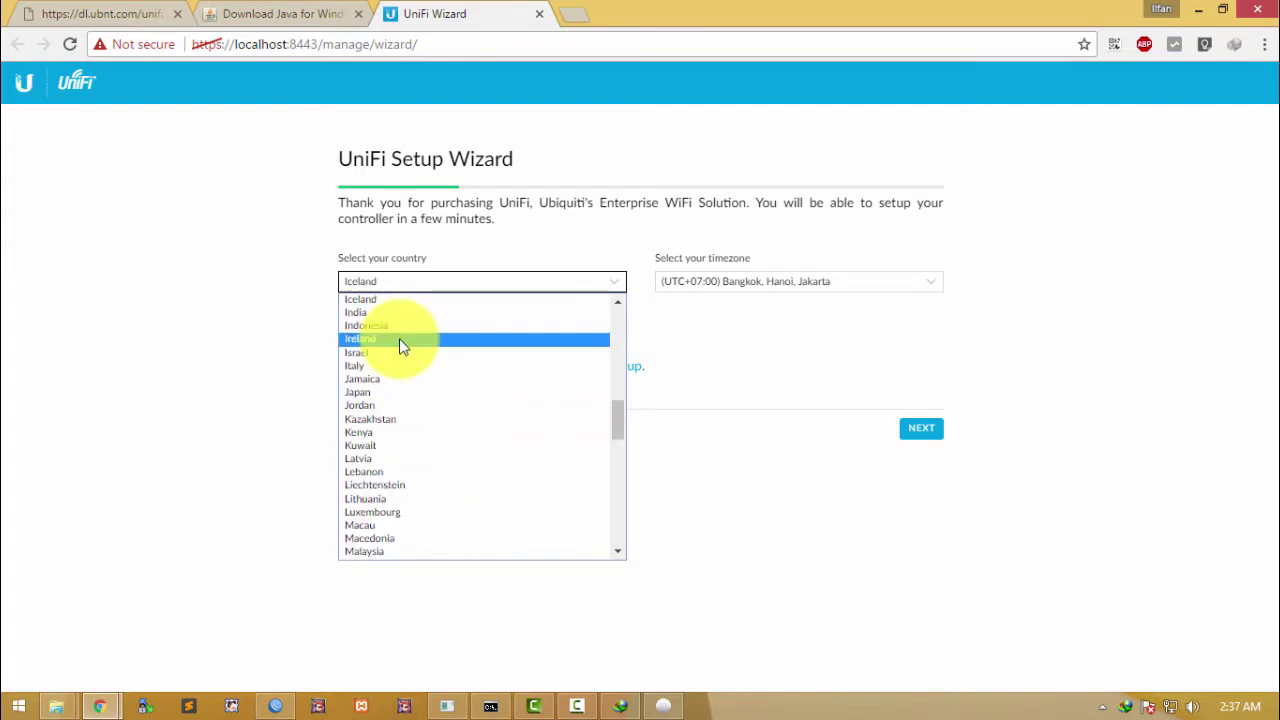
click(391, 327)
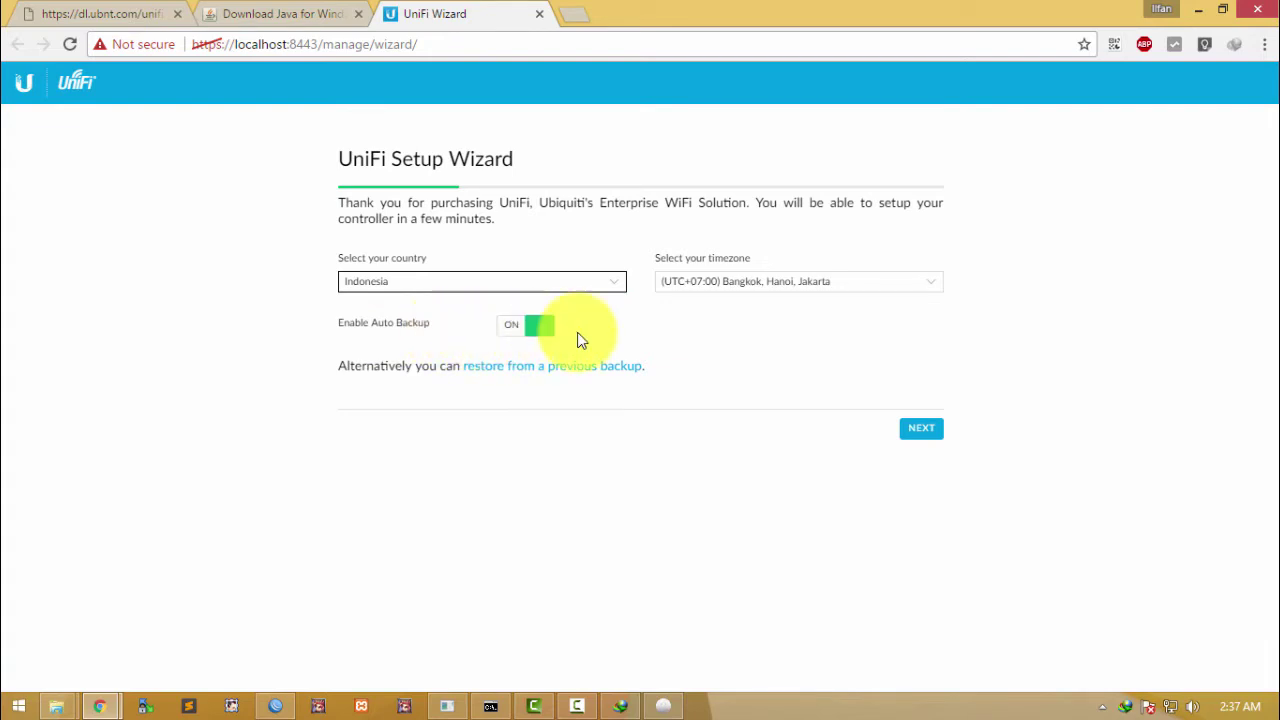
Step: Keep the Bangkok, Hanoi, Jakarta timezone and continue to Configure devices
click(860, 289)
click(917, 209)
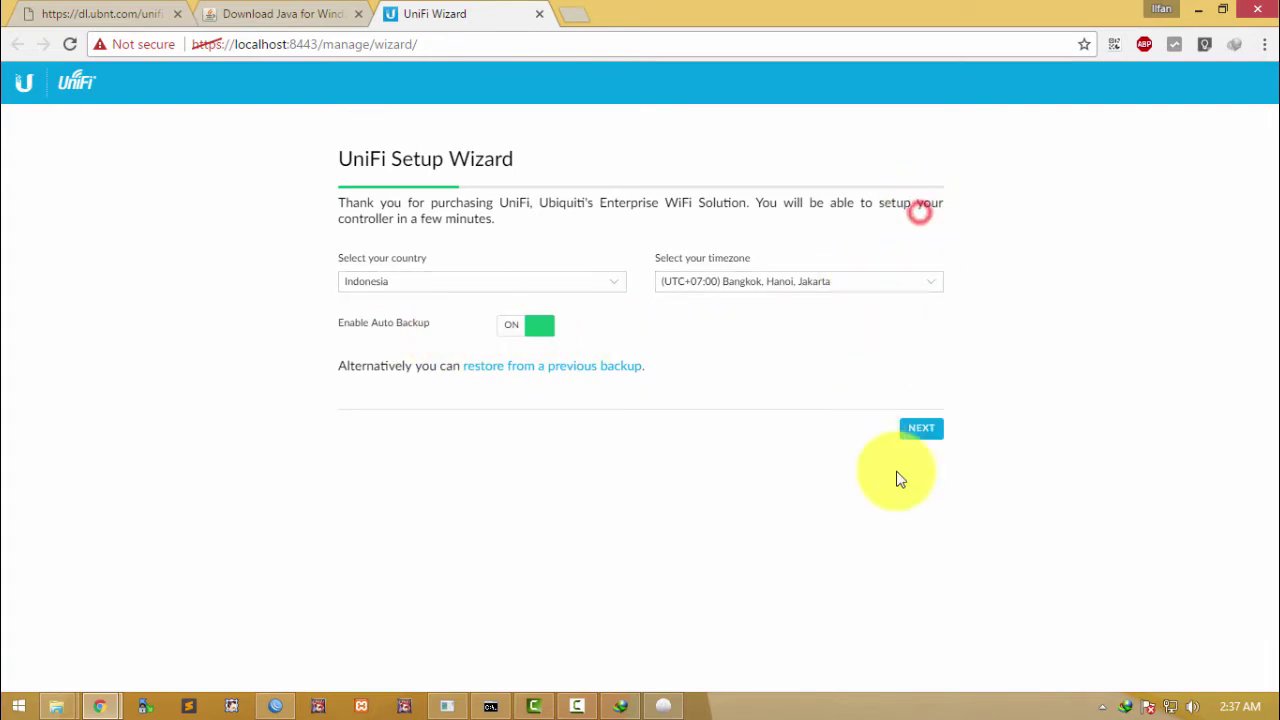
click(907, 430)
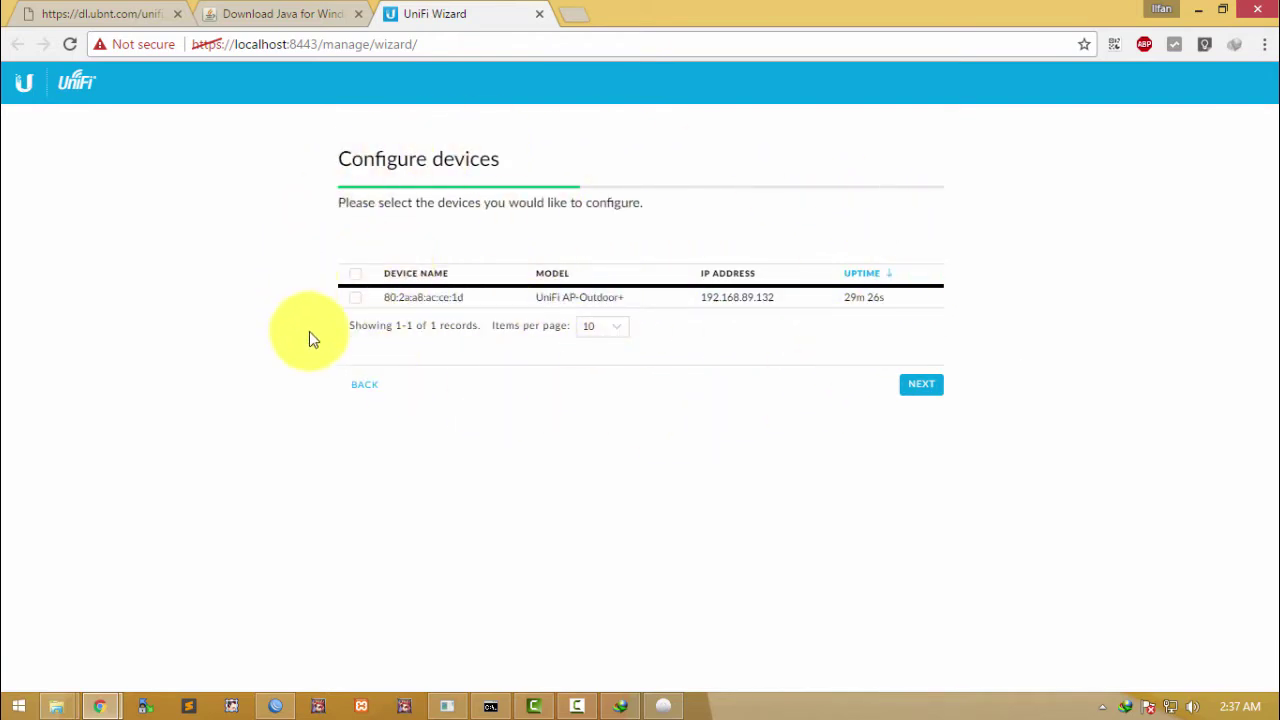
Step: Highlight the listed device's name and its IP address 192.168.89.132 on Configure devices
drag(388, 297, 783, 305)
click(703, 300)
drag(680, 298, 765, 299)
click(775, 299)
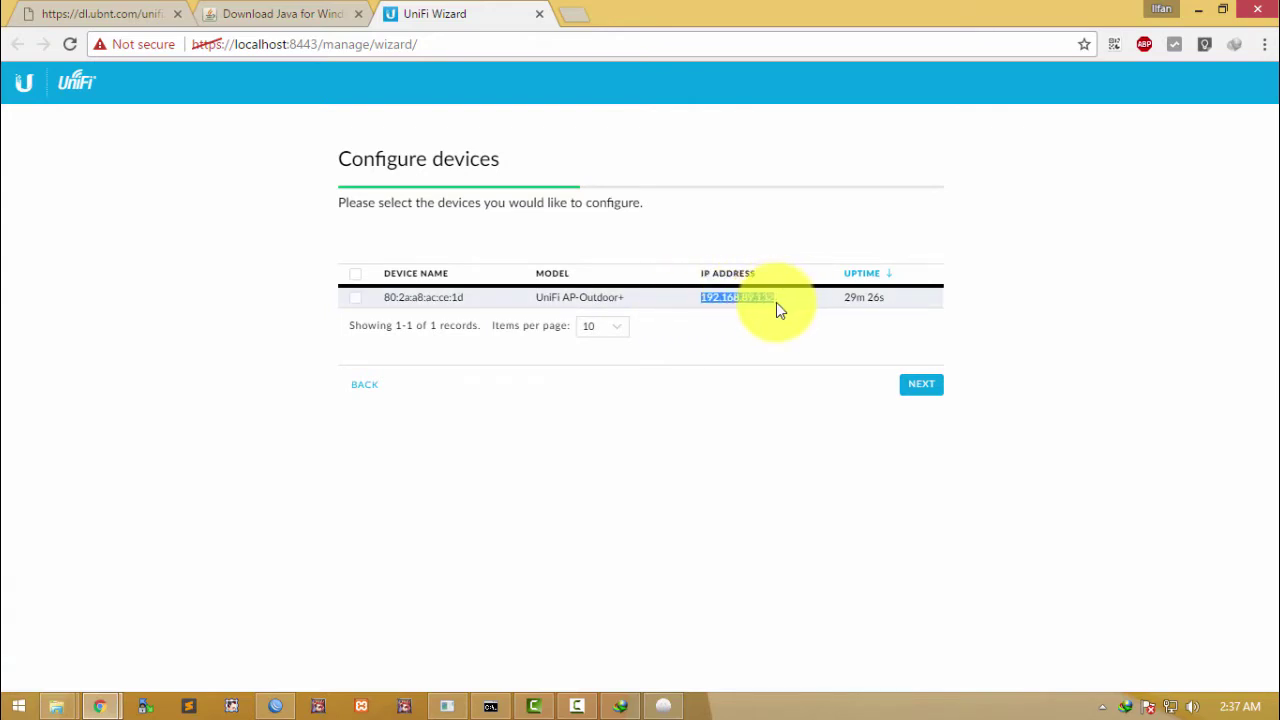
click(776, 302)
drag(694, 297, 777, 300)
click(763, 331)
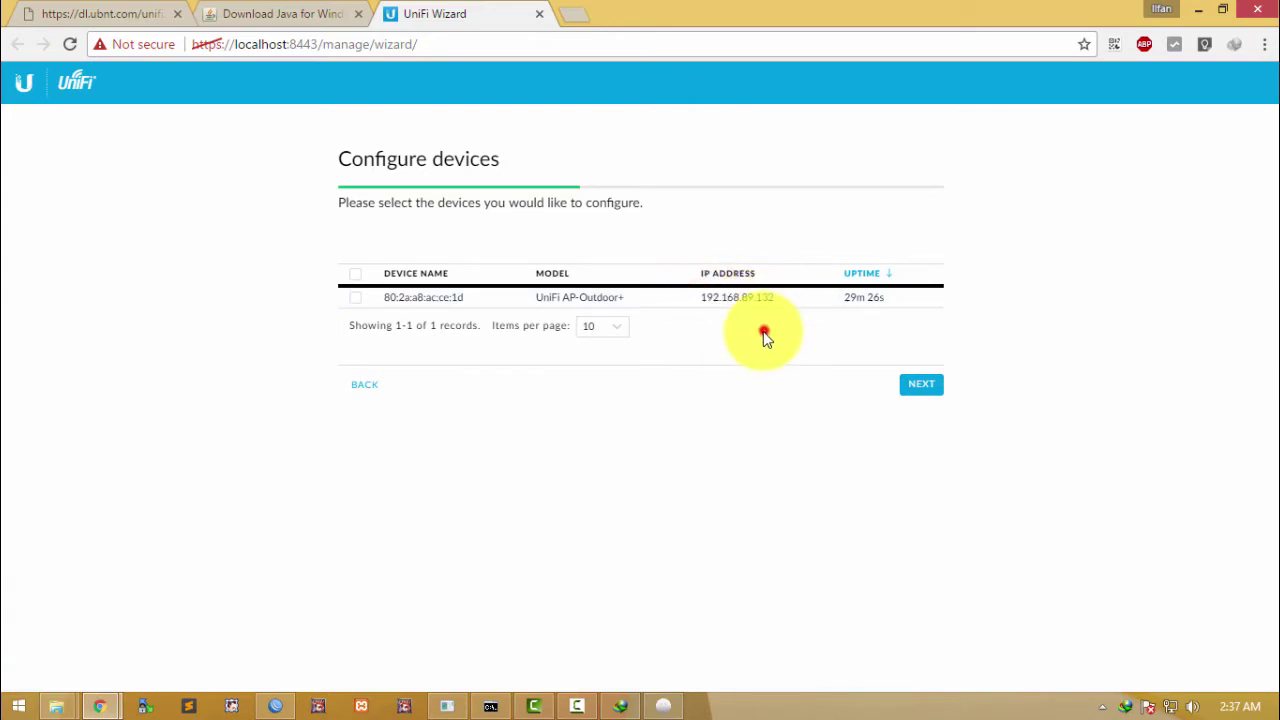
drag(689, 297, 777, 298)
click(760, 320)
click(700, 298)
drag(700, 298, 786, 294)
click(786, 320)
drag(696, 297, 795, 317)
click(795, 317)
drag(703, 297, 797, 314)
click(783, 318)
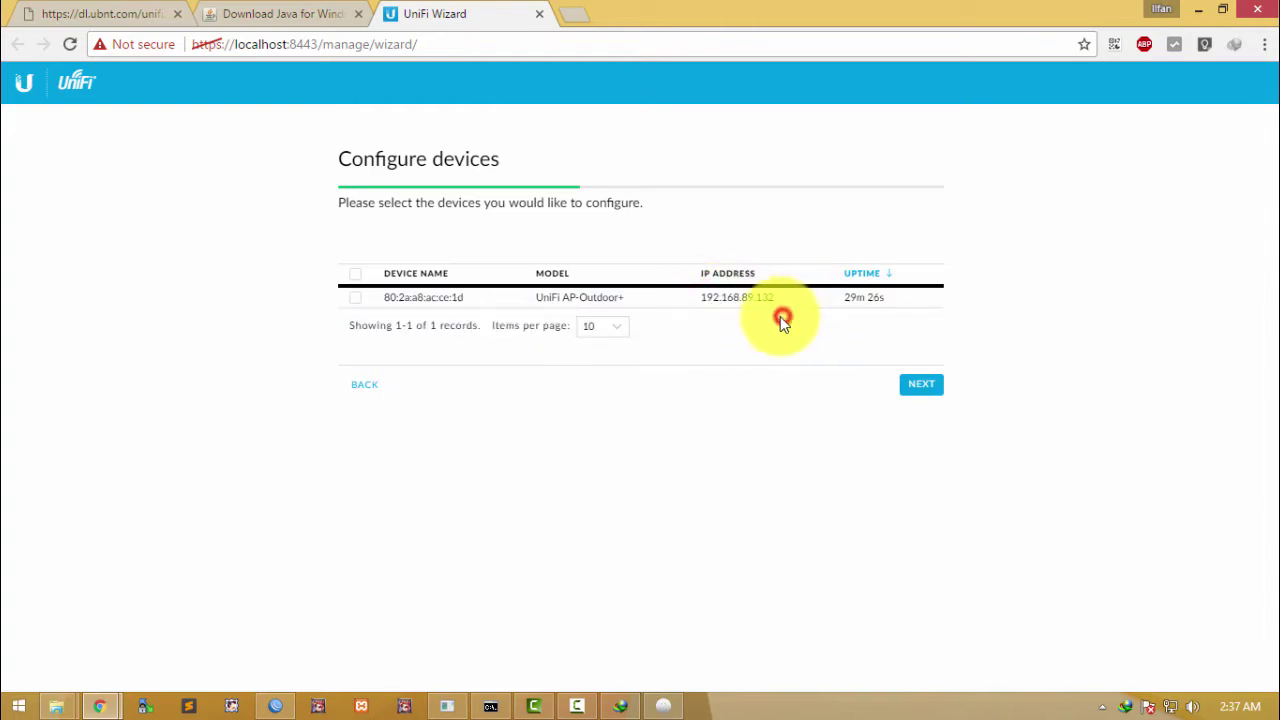
drag(700, 294, 777, 300)
click(595, 298)
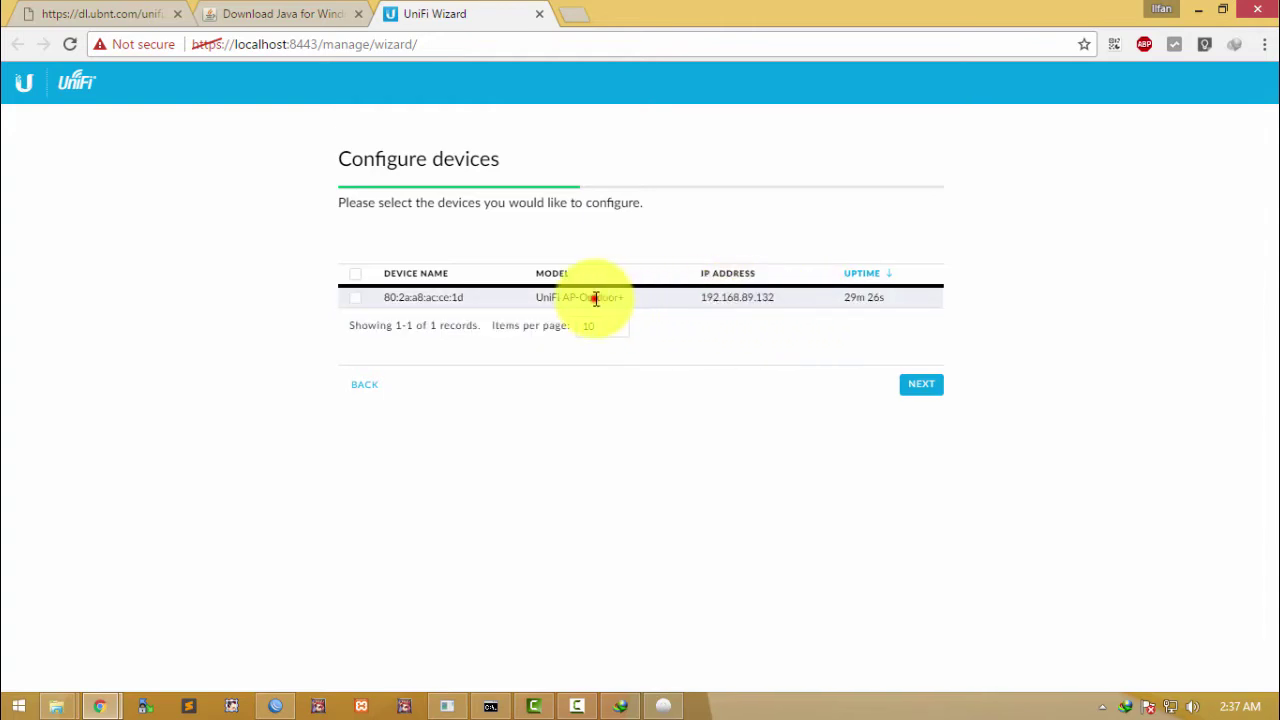
drag(700, 297, 774, 298)
click(778, 336)
click(700, 294)
click(790, 315)
drag(697, 301, 714, 300)
click(771, 366)
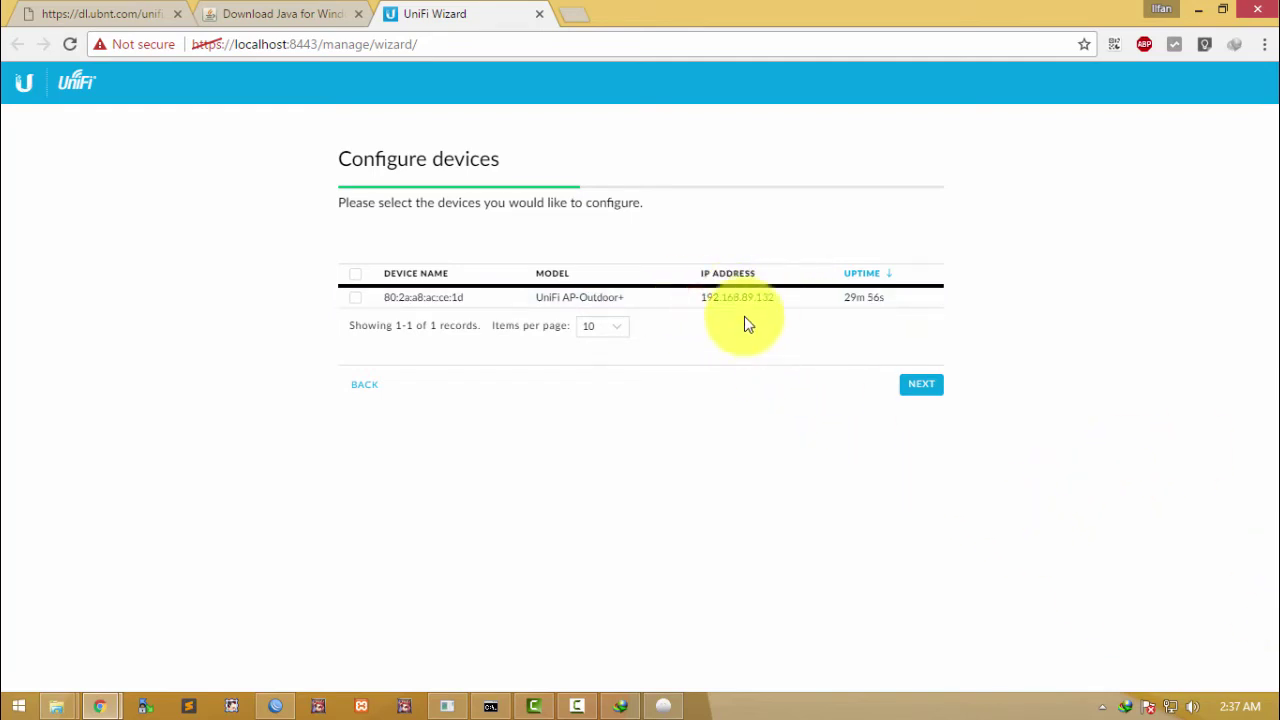
Step: Select the UniFi AP-Outdoor+ (192.168.89.132) for configuration and continue to WiFi setup
drag(530, 297, 626, 297)
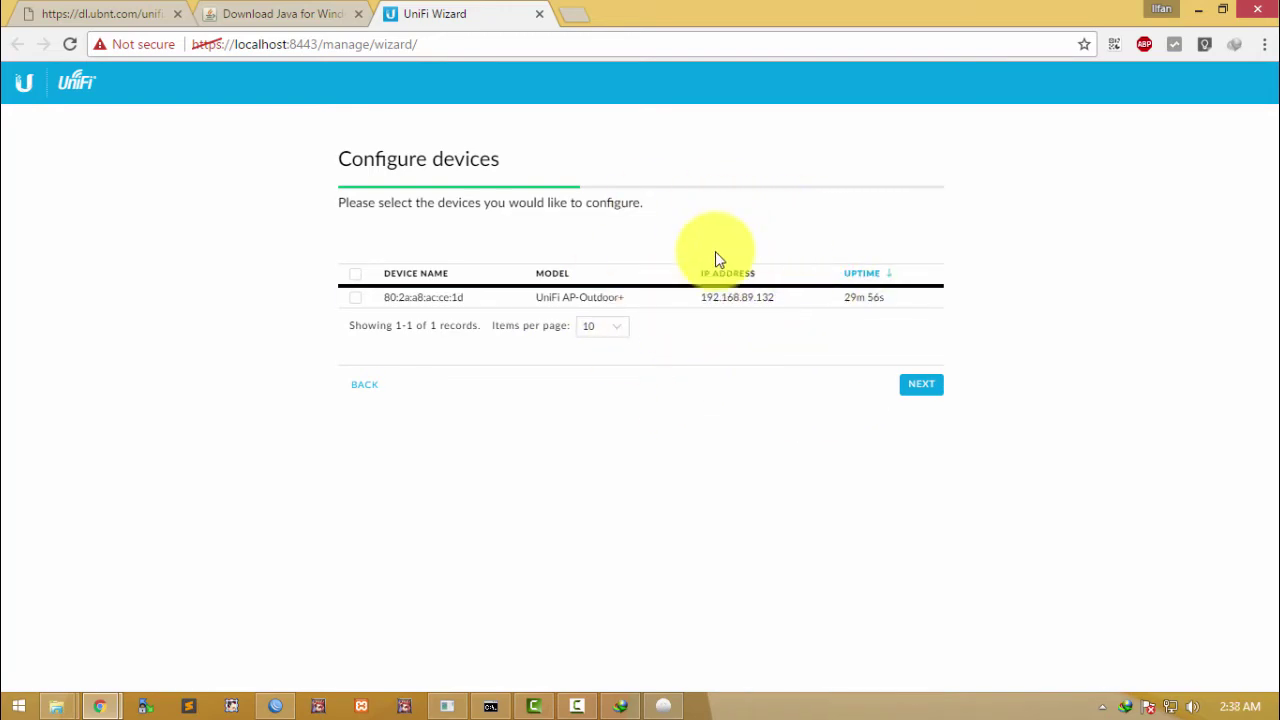
drag(694, 296, 783, 306)
click(788, 335)
drag(526, 297, 580, 298)
click(705, 347)
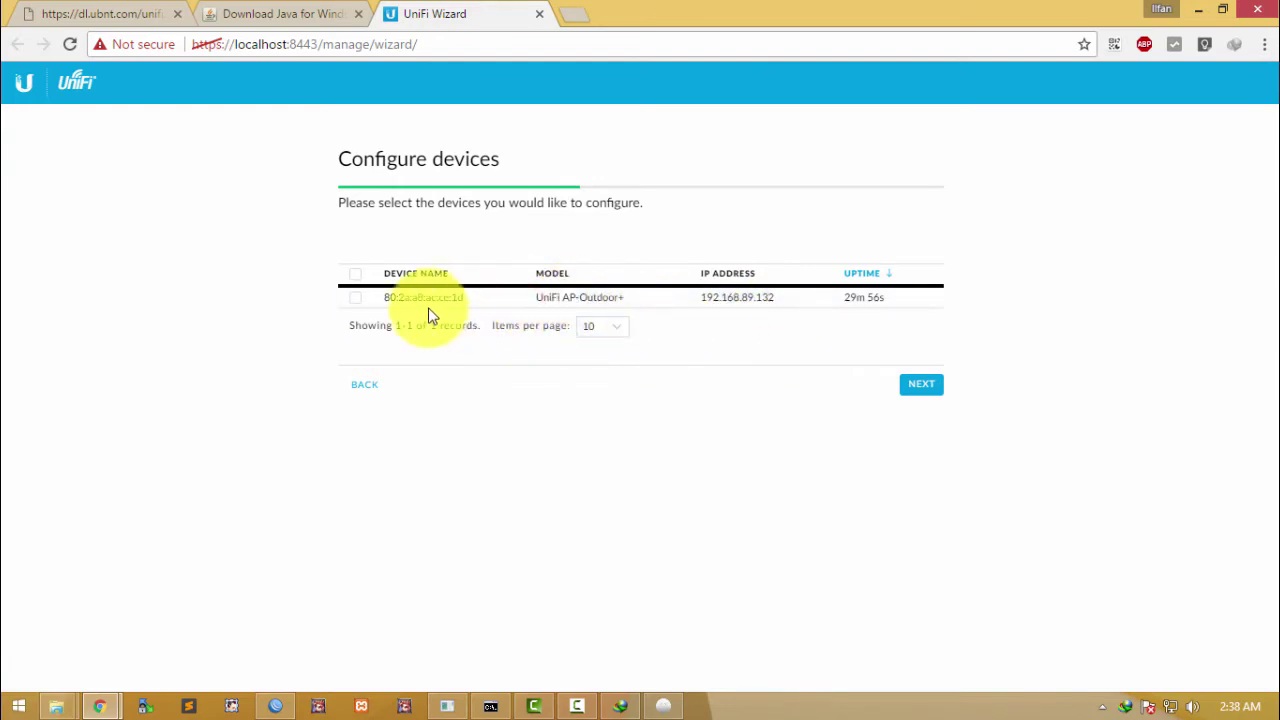
click(355, 299)
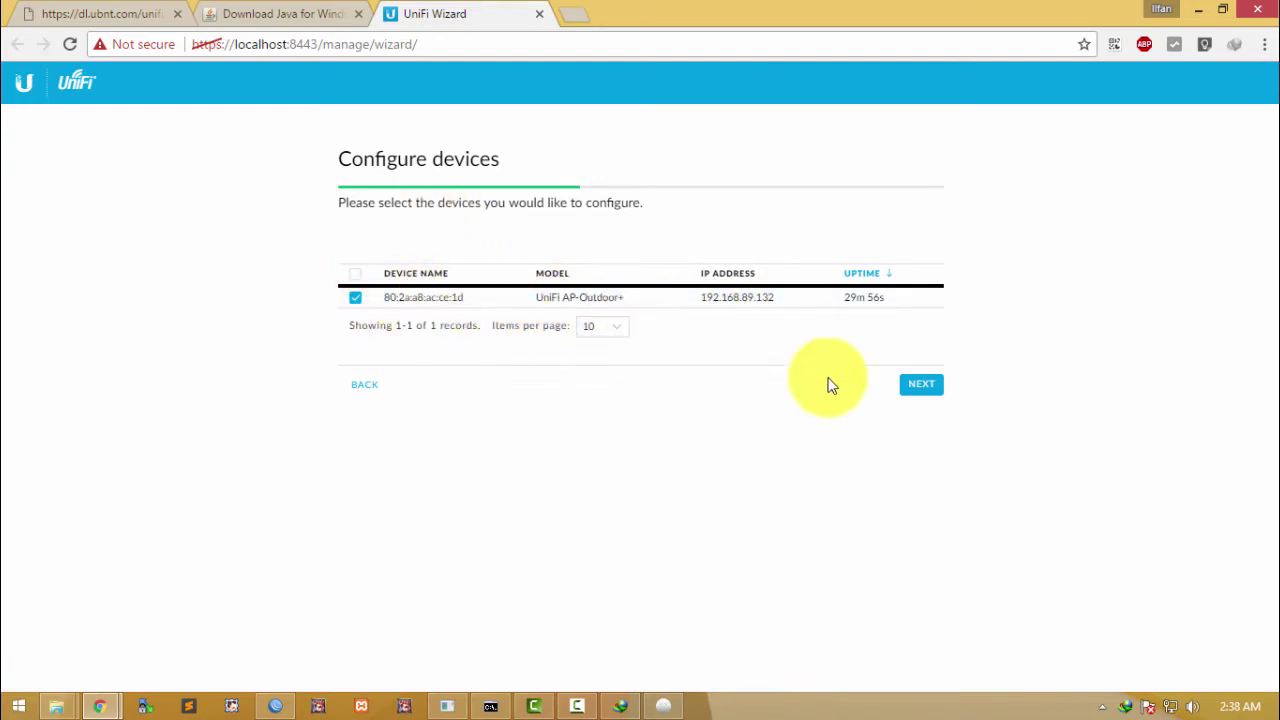
click(922, 386)
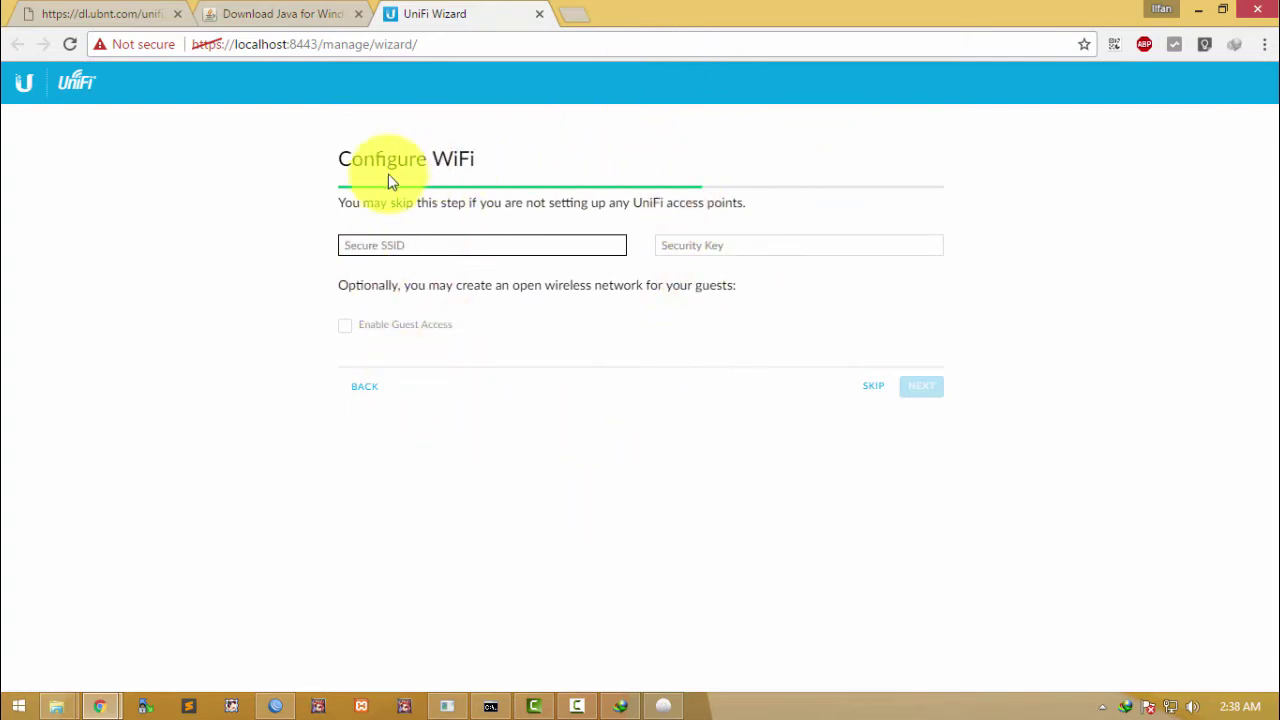
Step: Leave the SSID and security key fields empty and skip wireless network setup
drag(341, 165, 520, 176)
click(503, 206)
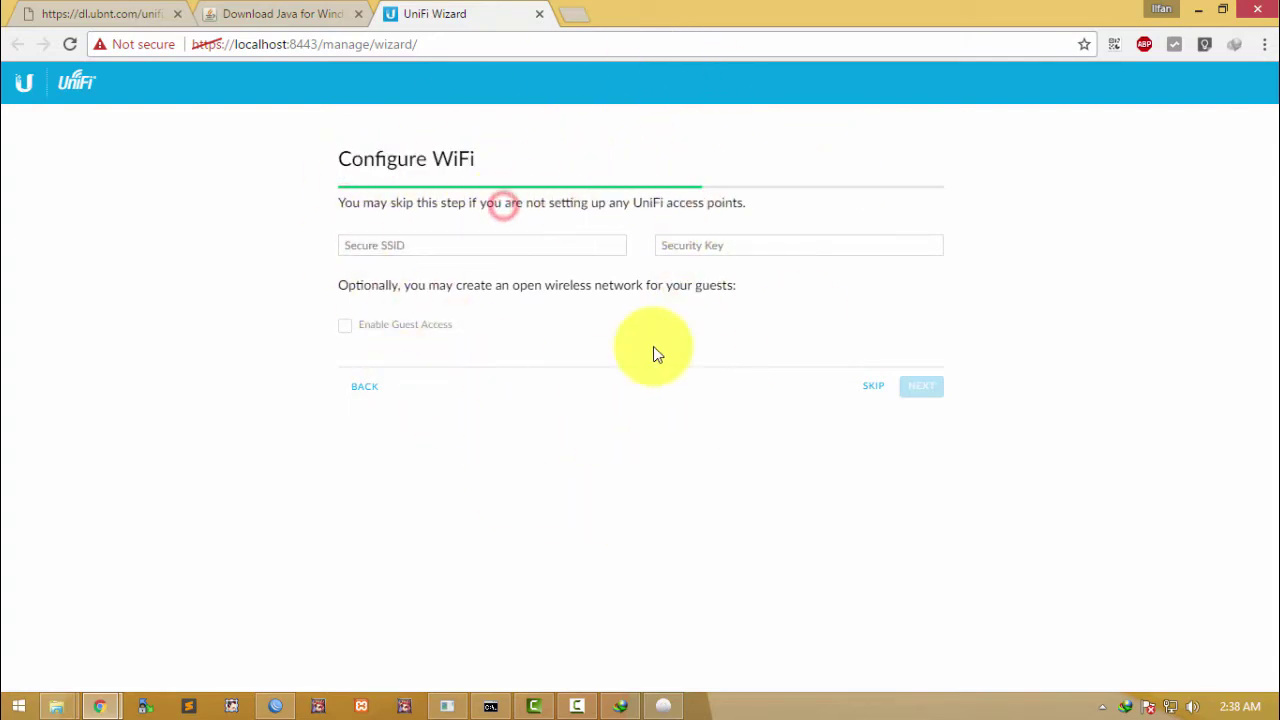
click(566, 251)
click(706, 241)
click(543, 246)
click(718, 249)
click(429, 249)
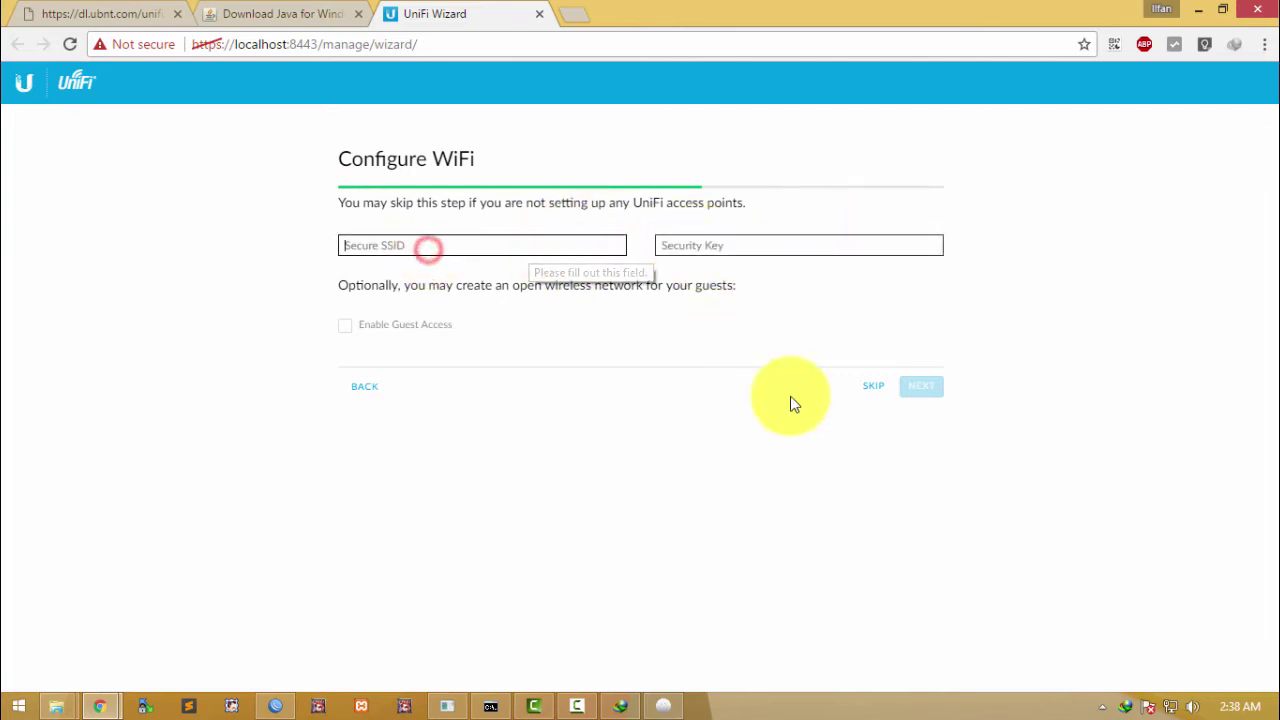
click(875, 396)
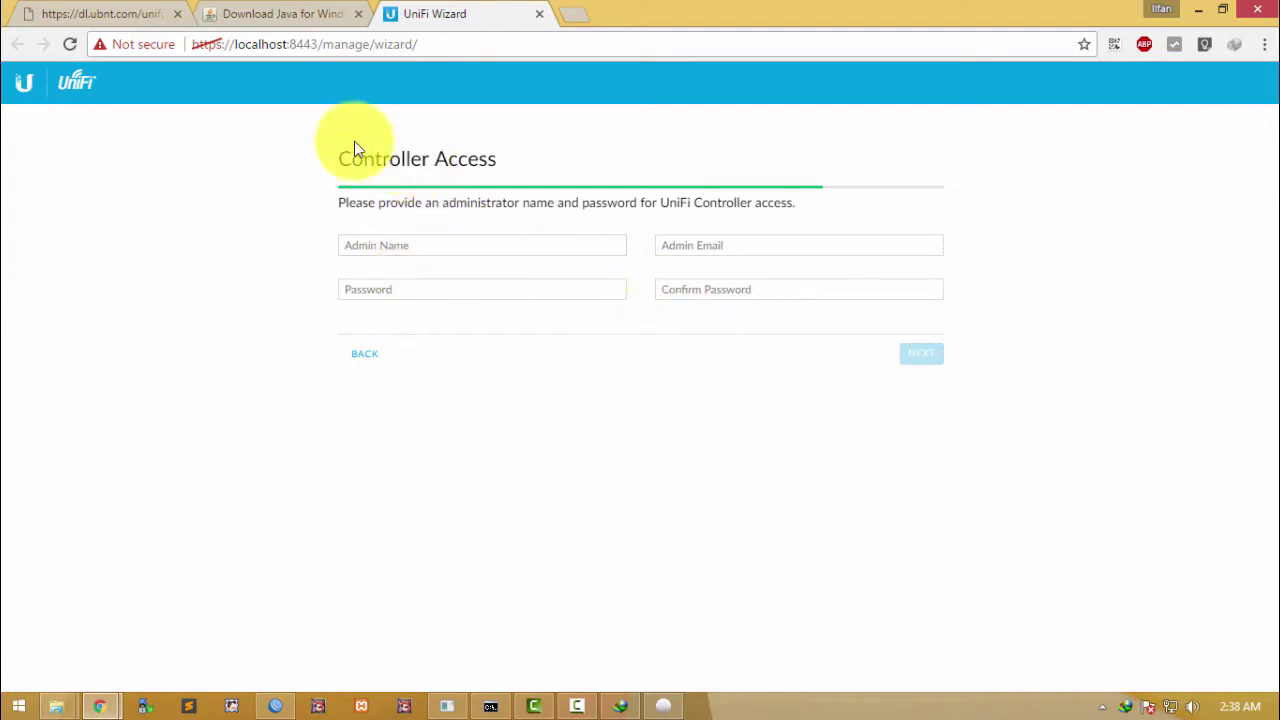
Step: Enter the admin name 'admin' and an administrator password on the Controller Access step
drag(331, 161, 620, 200)
click(618, 200)
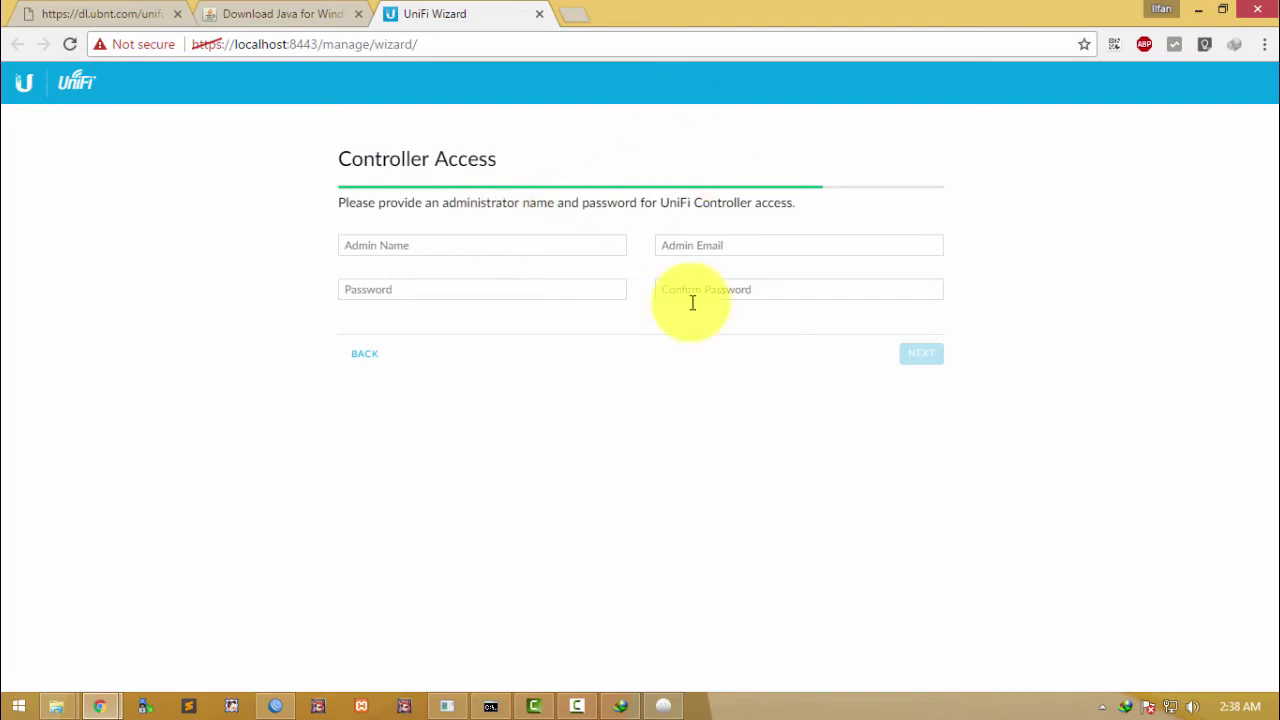
click(530, 291)
click(465, 248)
click(535, 289)
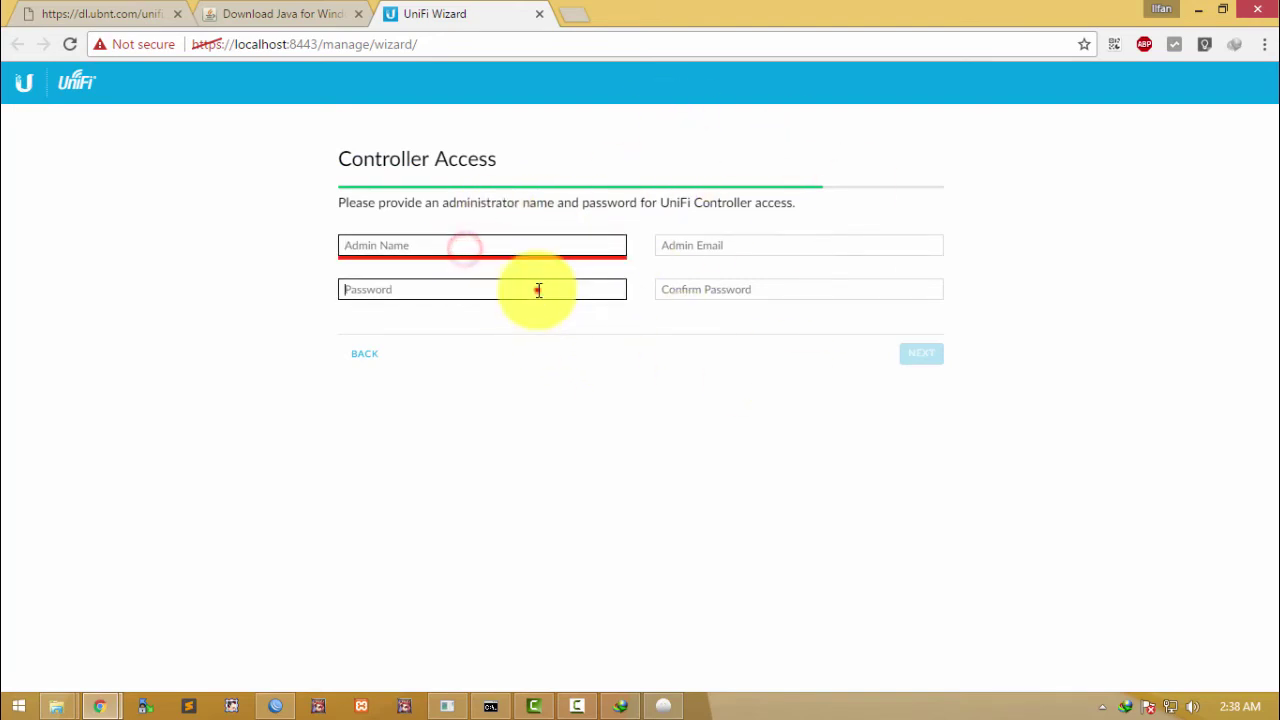
click(458, 242)
click(462, 287)
click(457, 244)
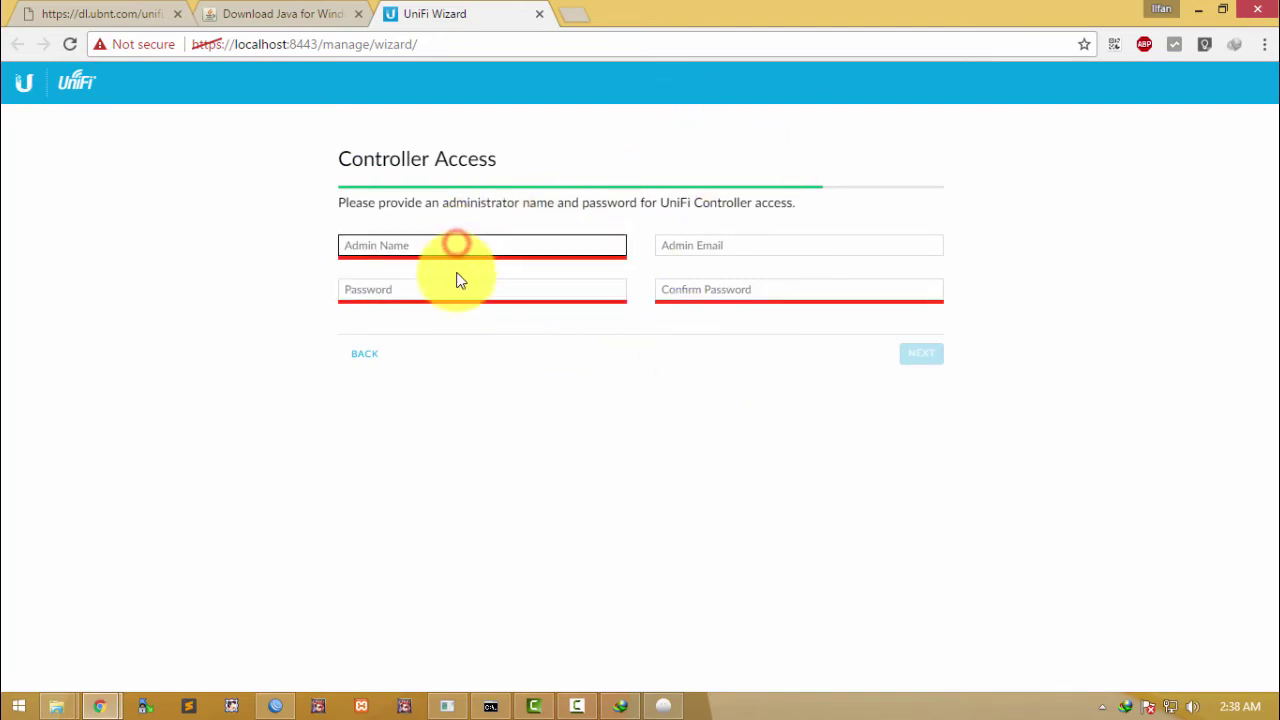
click(455, 244)
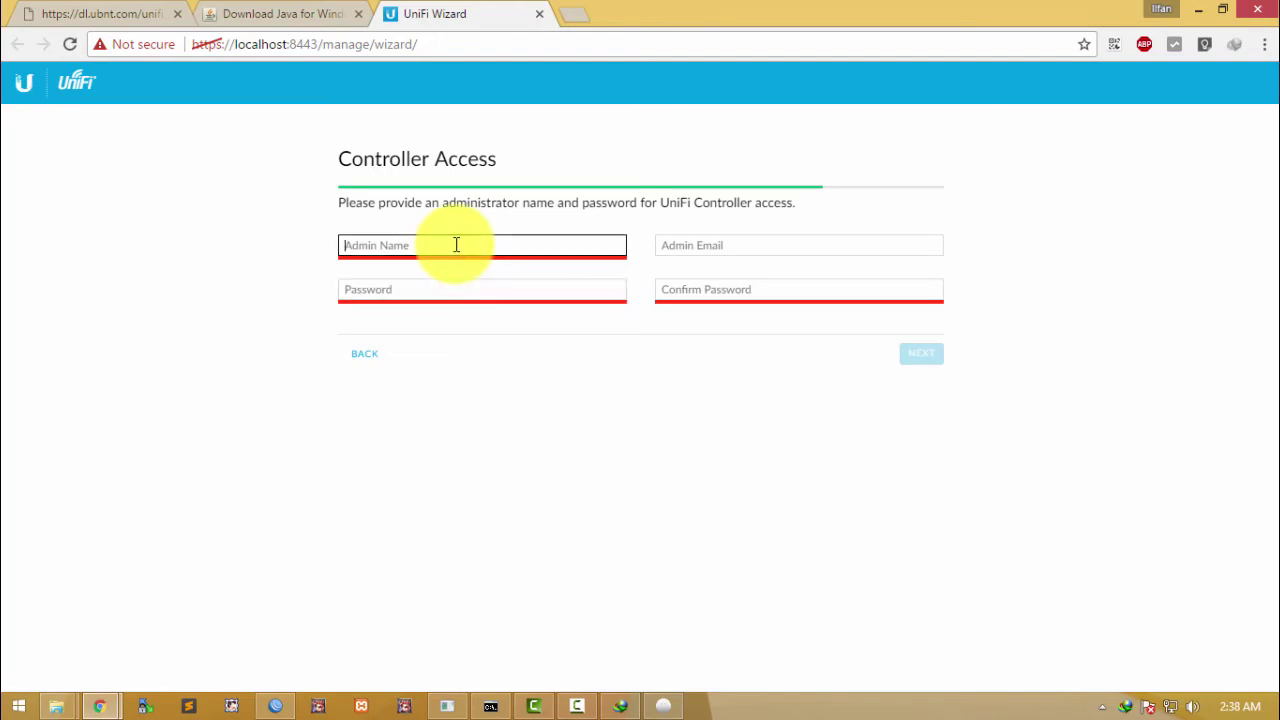
click(432, 289)
text(admin)
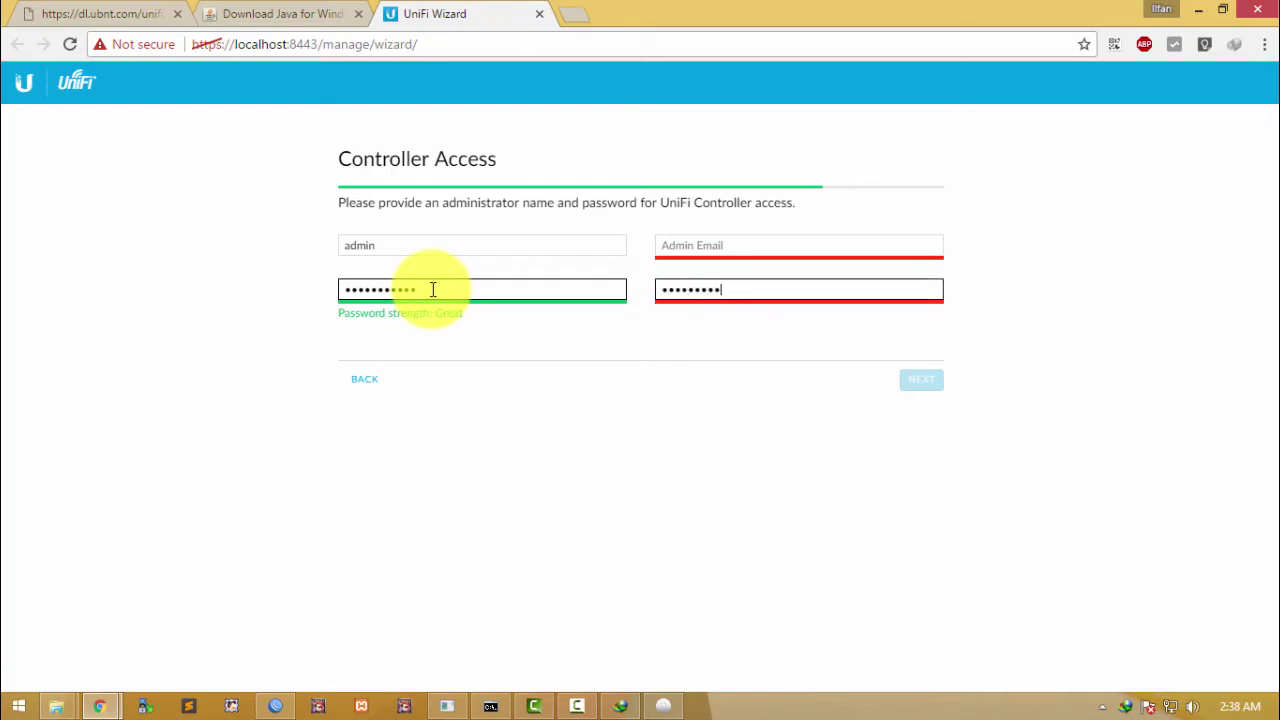
Step: Fill in the administrator's e-mail address in the Admin Email field
click(654, 361)
click(734, 252)
click(906, 385)
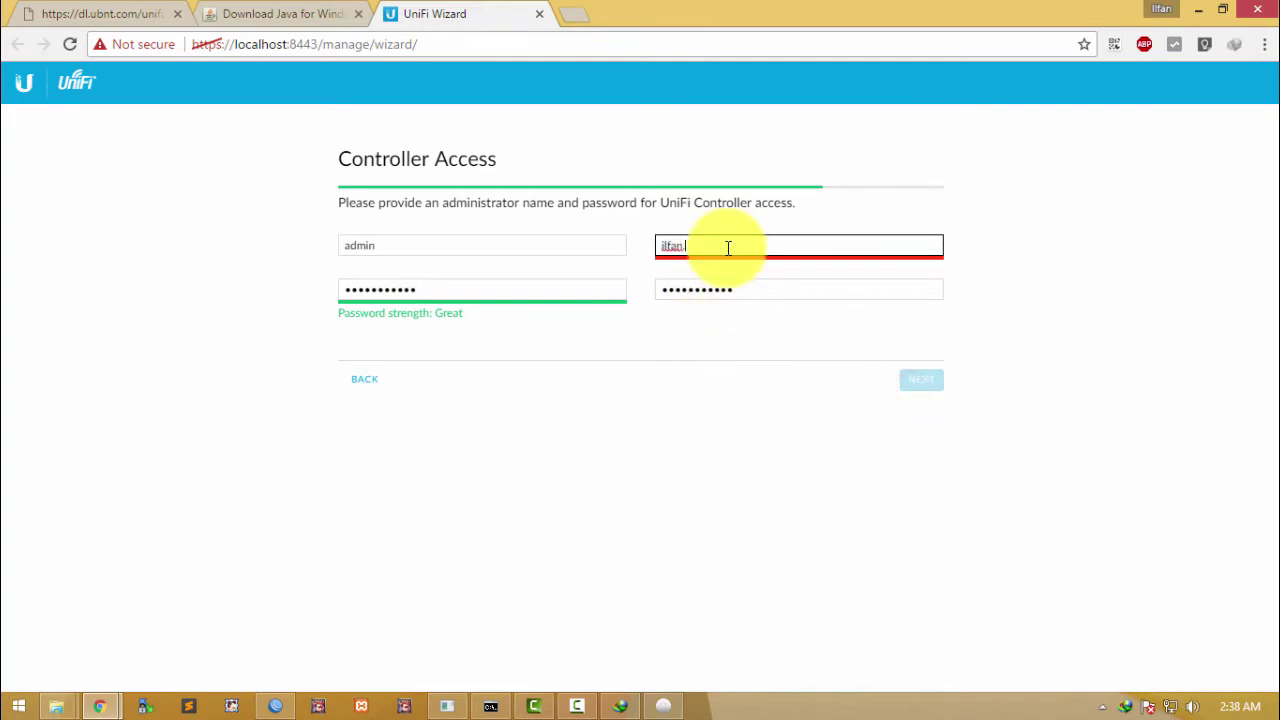
text(@gmail.com)
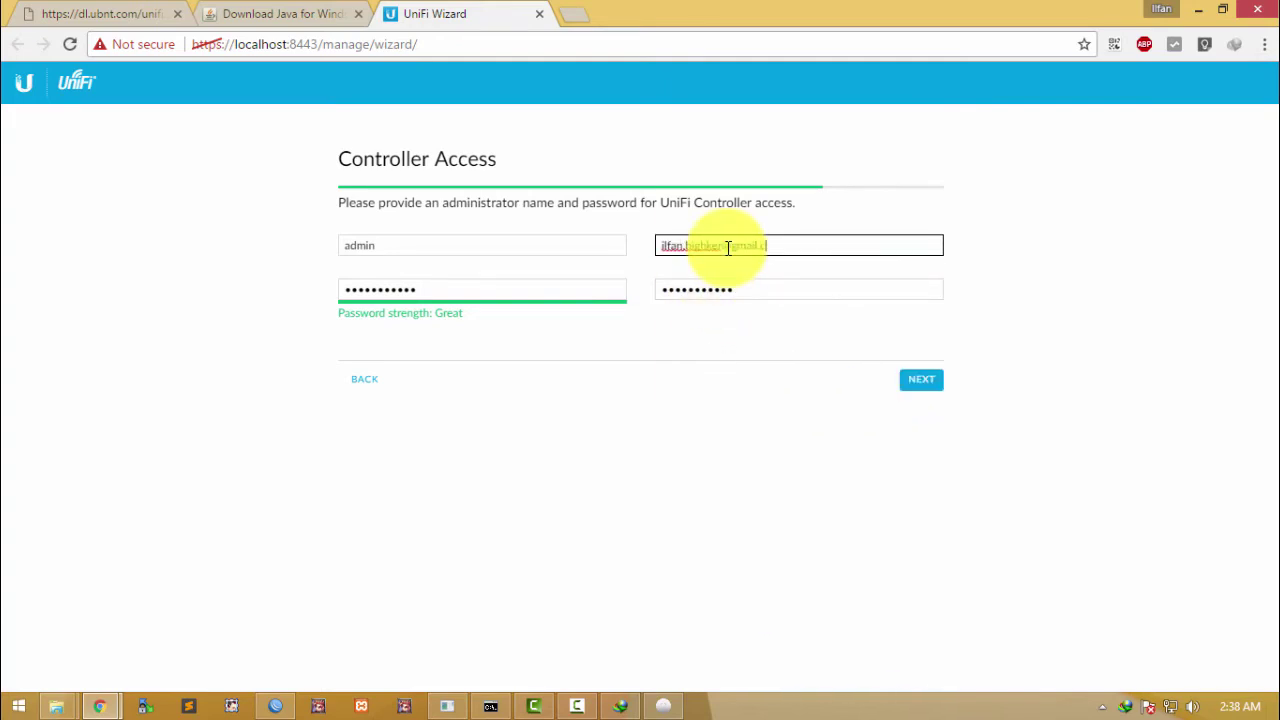
Step: Review the settings, finish the wizard, and skip the Cloud Login Credentials dialog
click(924, 385)
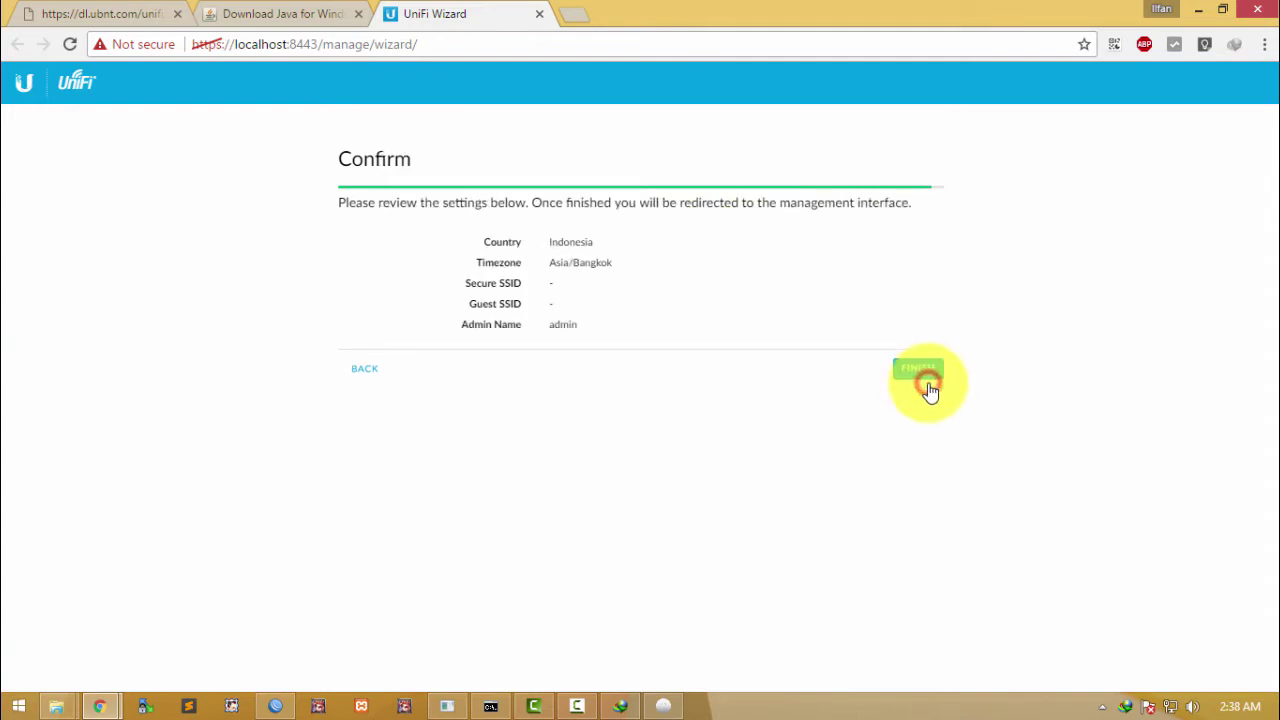
click(930, 370)
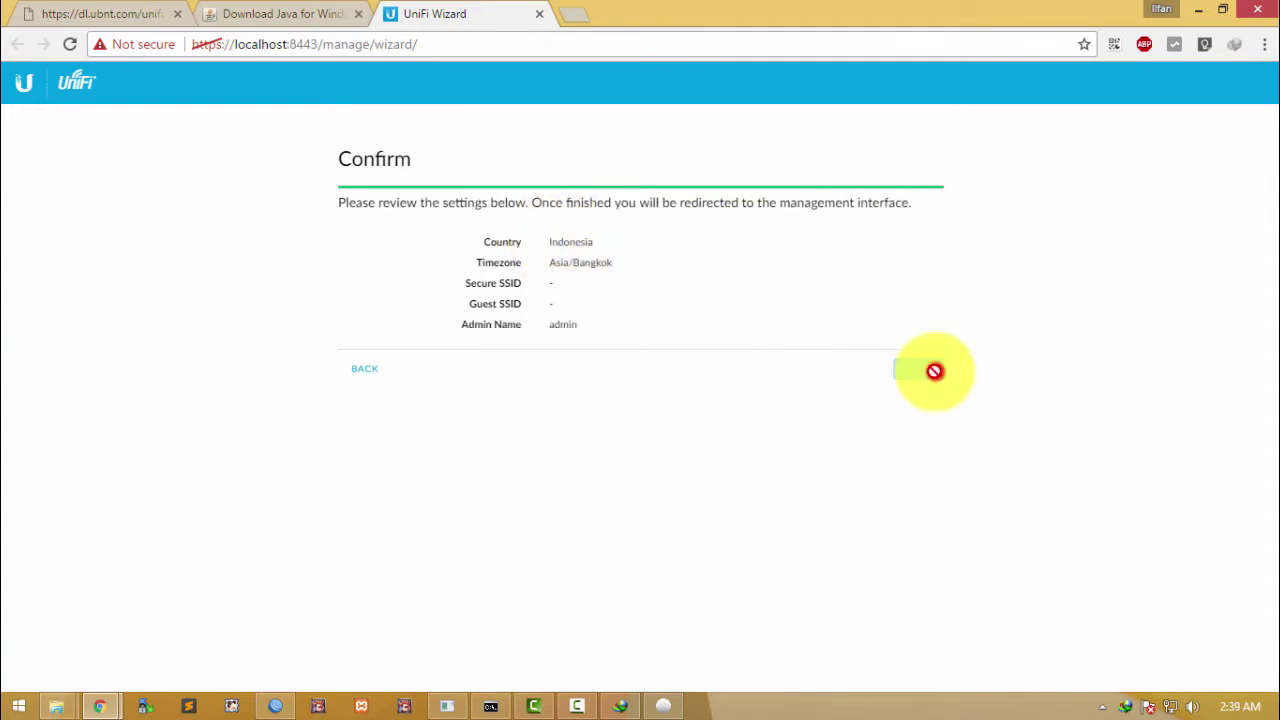
click(647, 385)
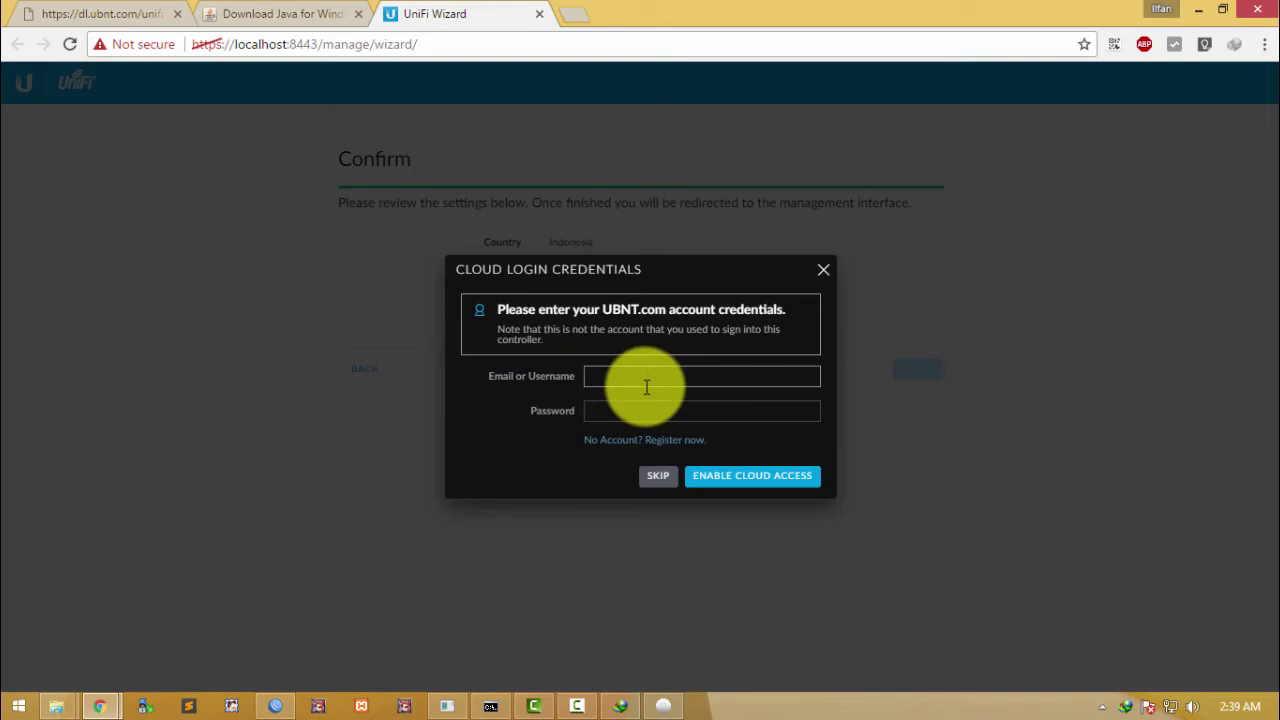
click(618, 377)
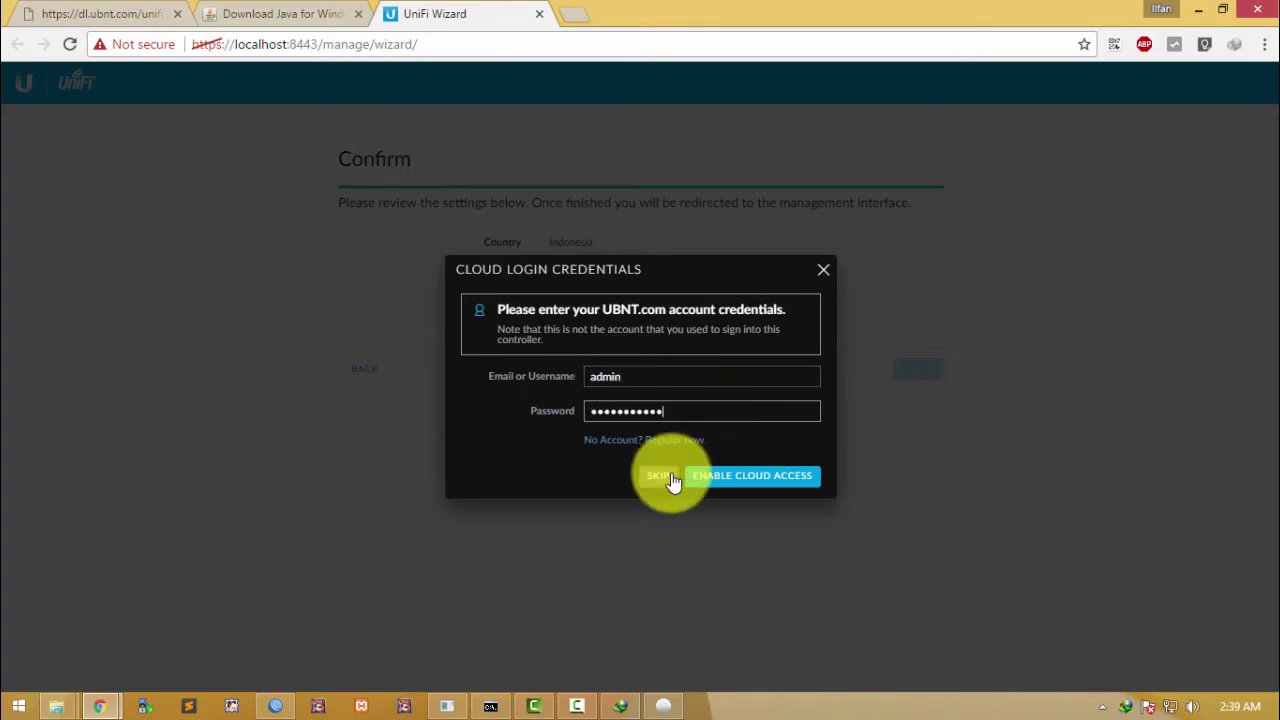
drag(448, 268, 640, 268)
drag(463, 268, 607, 268)
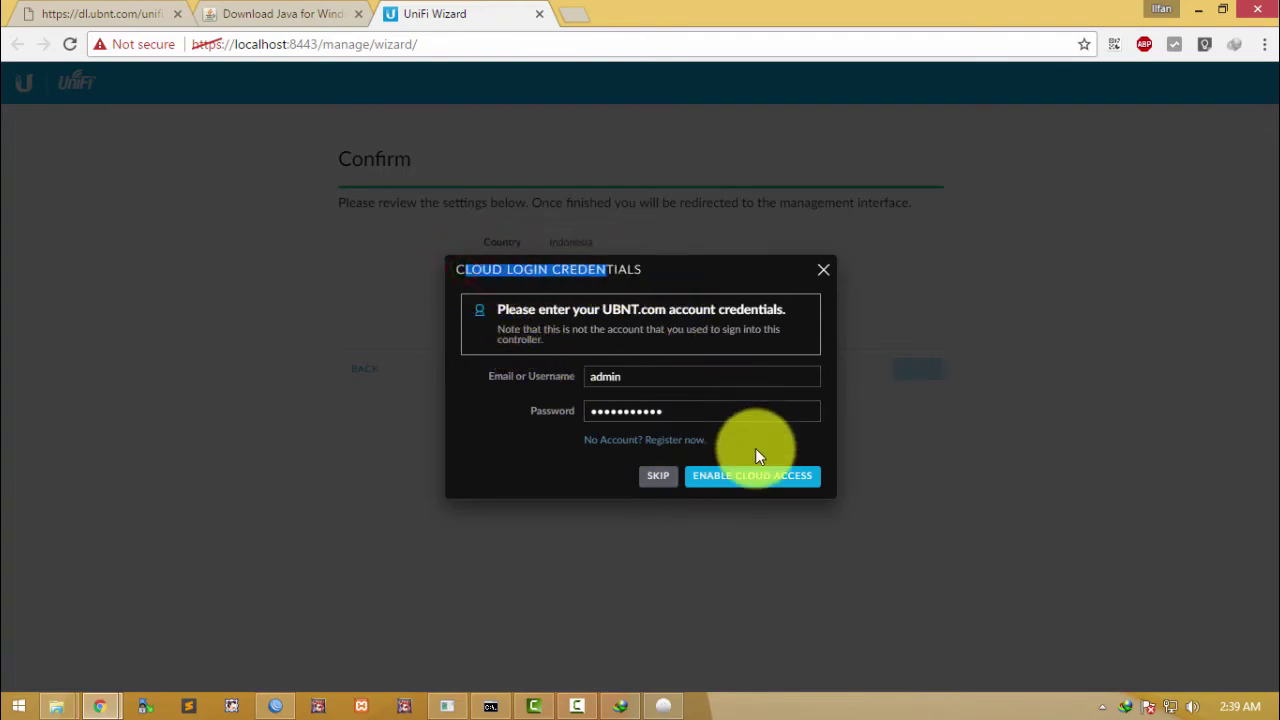
click(658, 478)
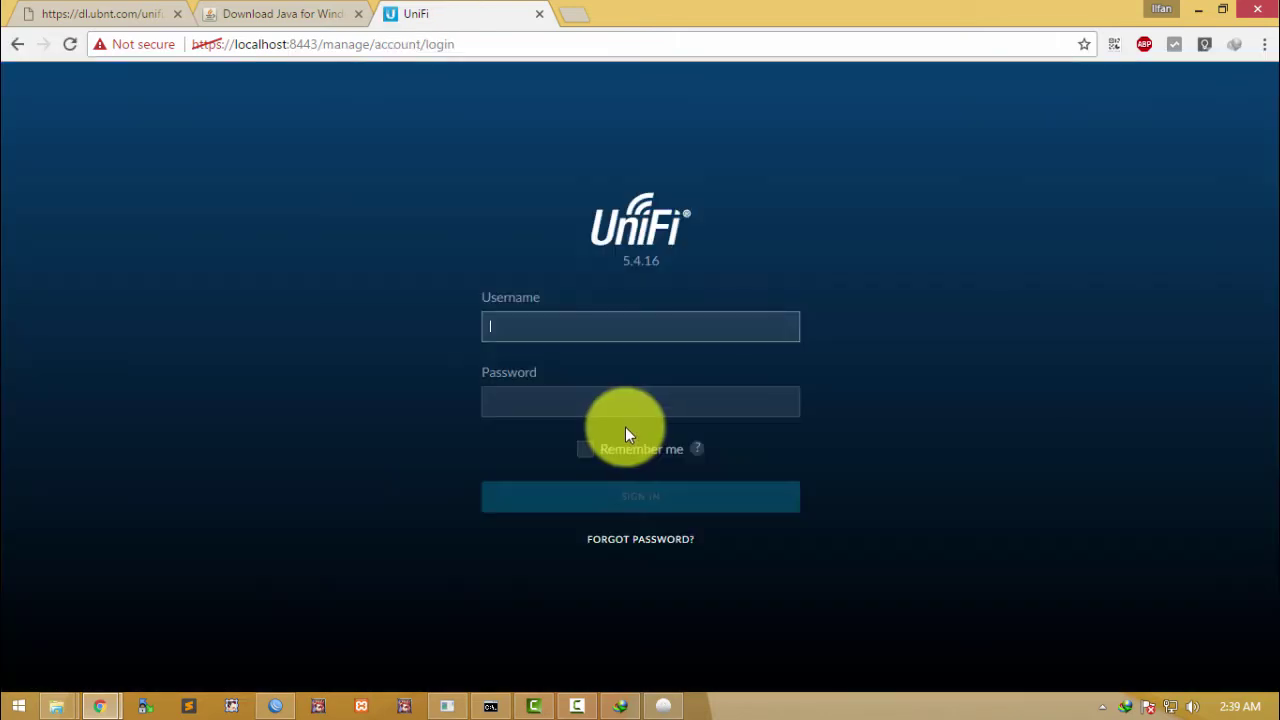
Step: Sign in with username 'admin' and the administrator password
click(530, 398)
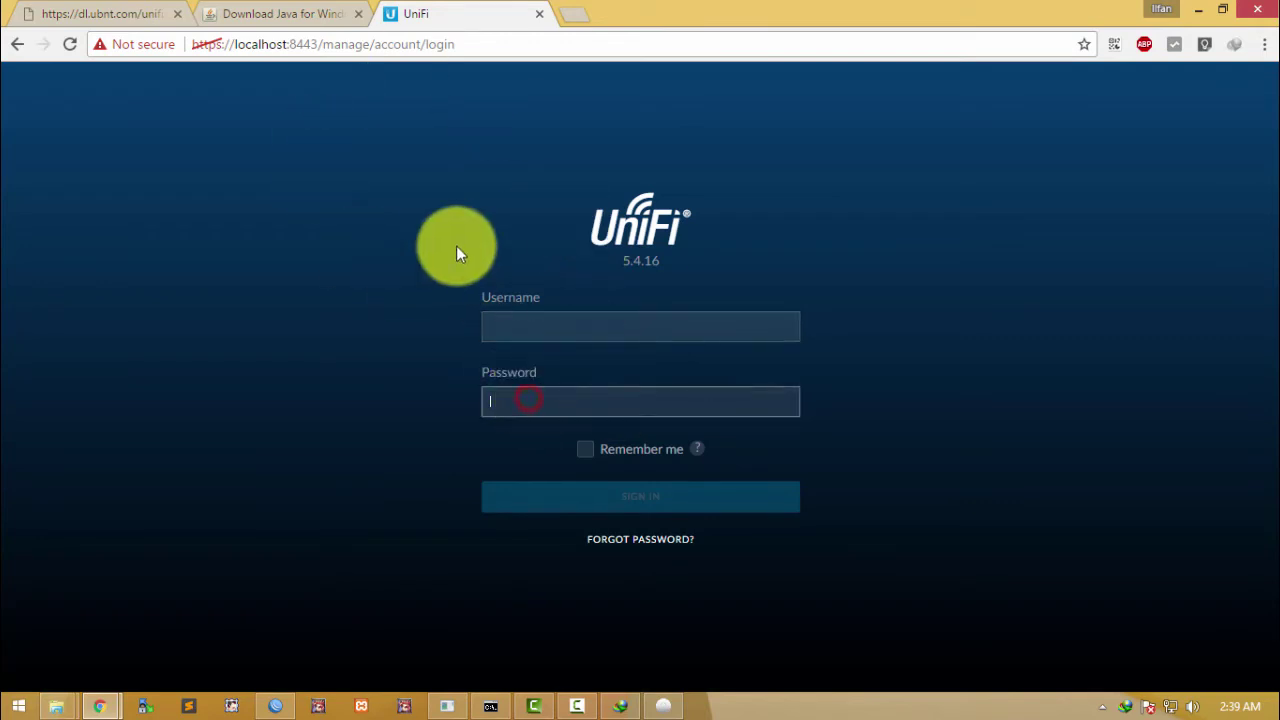
click(568, 330)
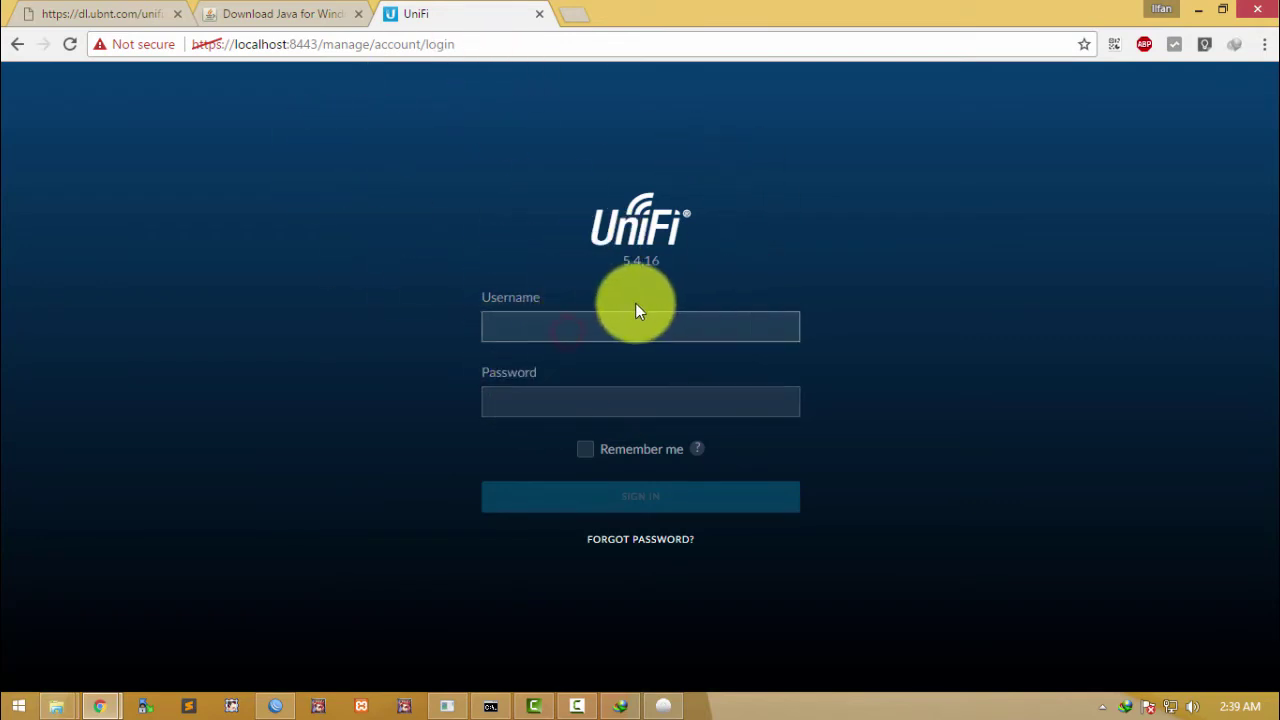
text(admin)
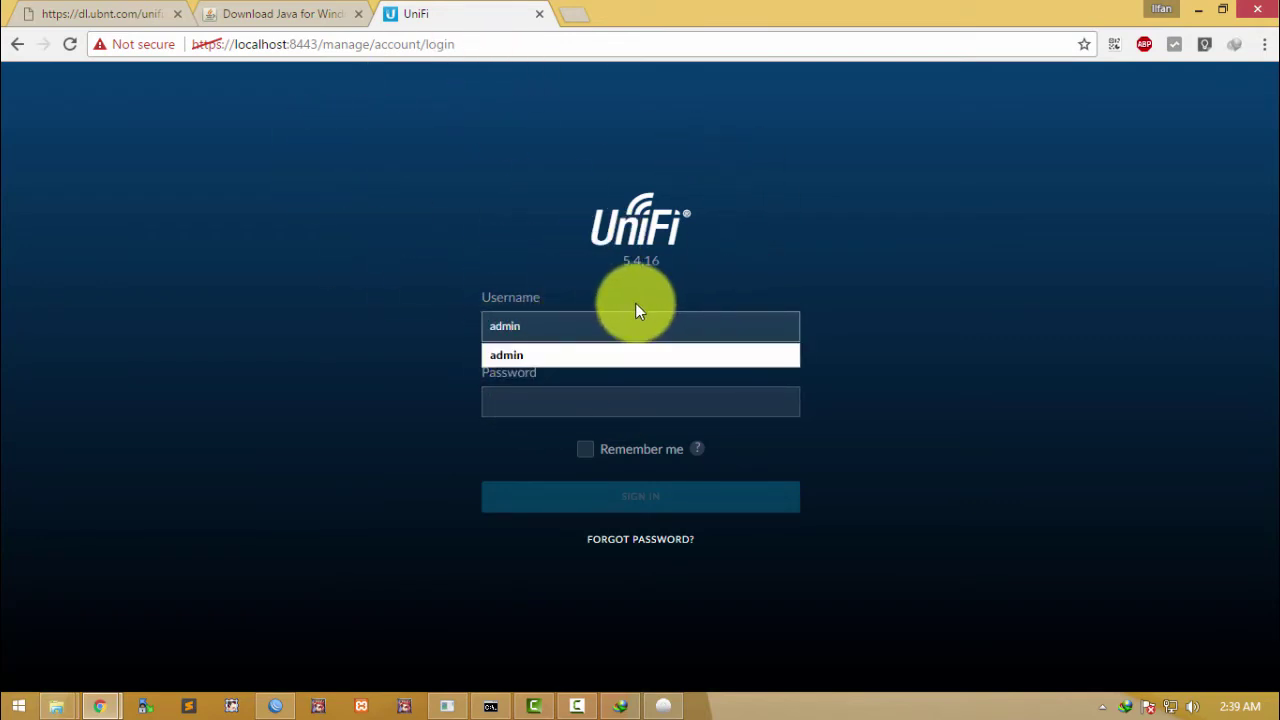
click(585, 400)
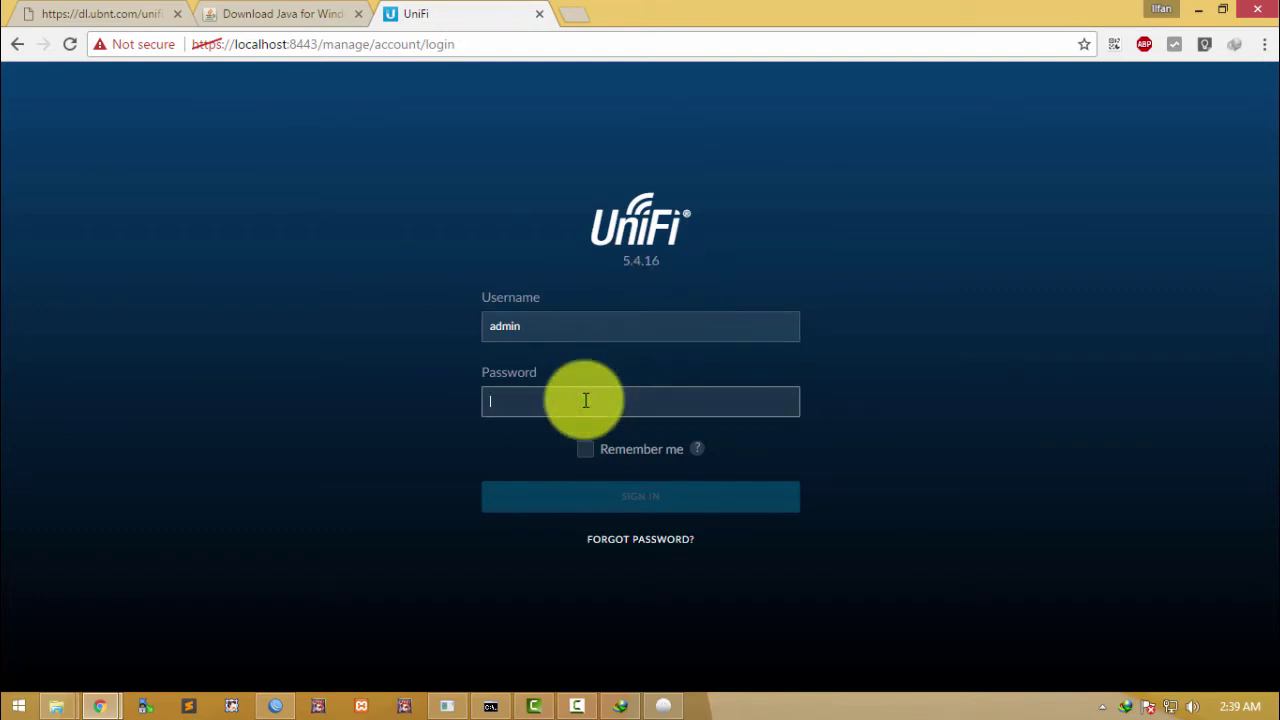
text(•••)
key(Return)
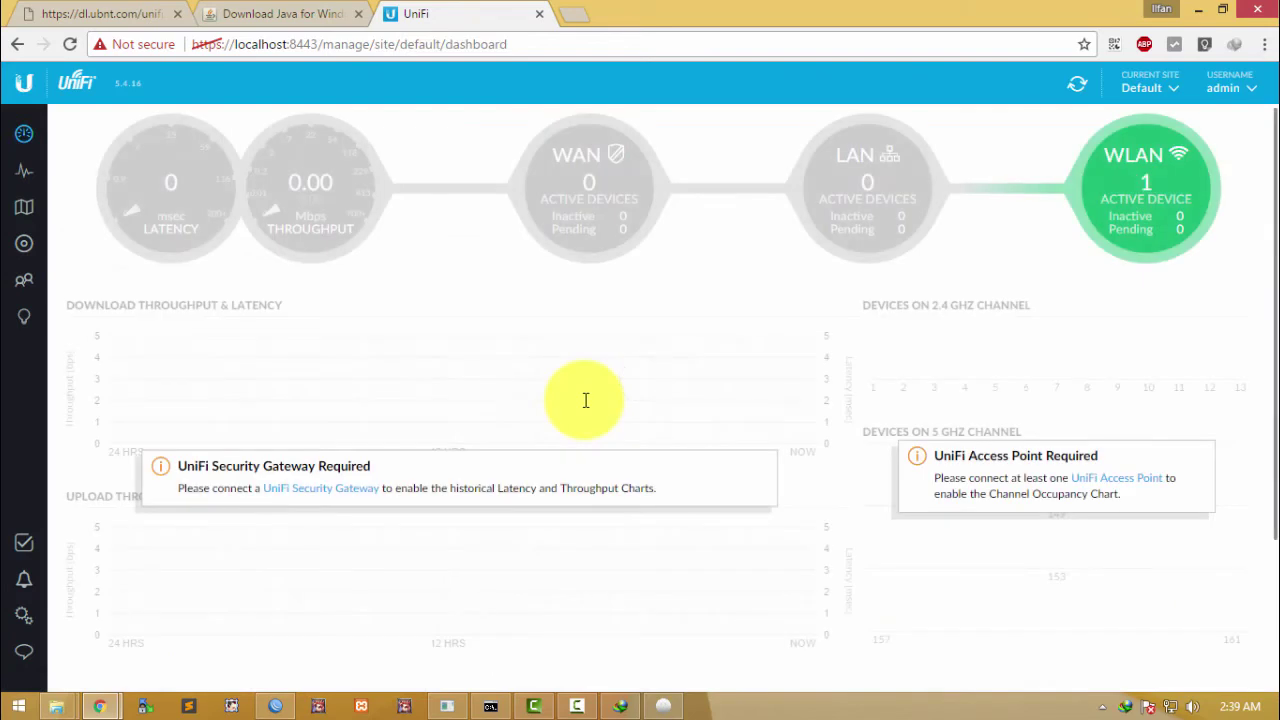
Step: Open the Devices list and the properties of AP-Outdoor+ 80:2a:a8:ac:ce:1d
mouse_move(1143, 214)
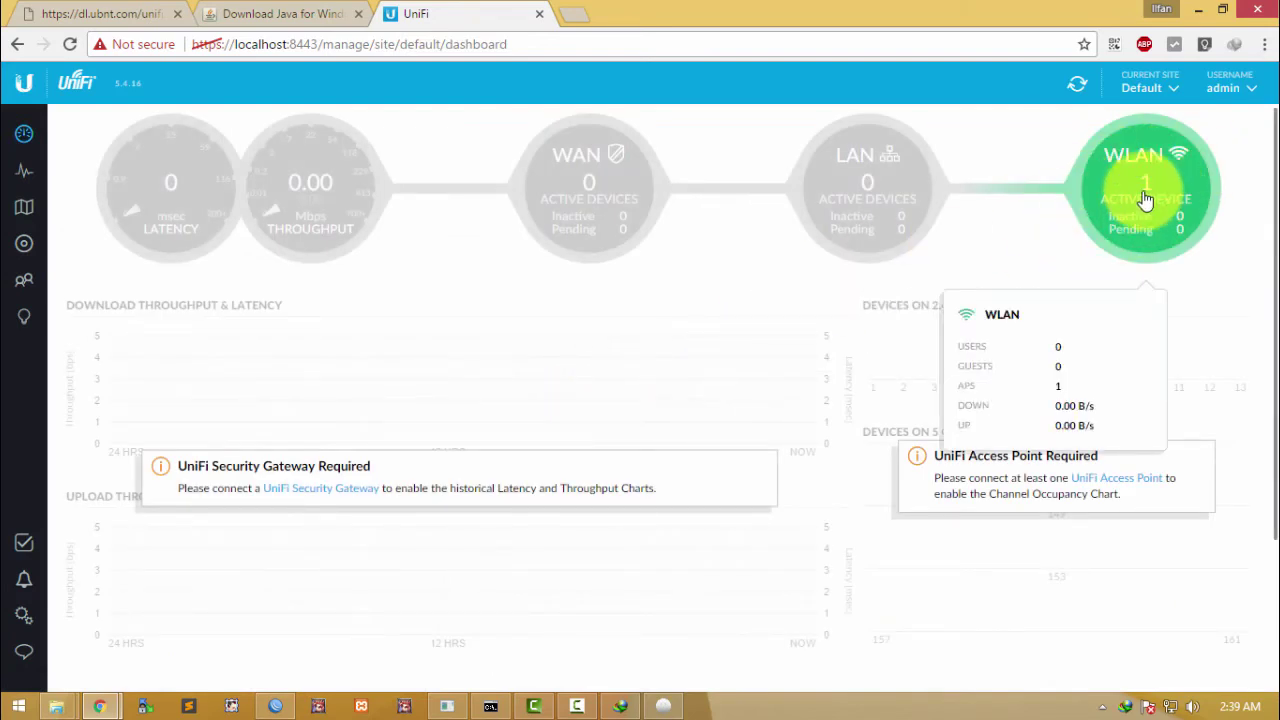
click(26, 243)
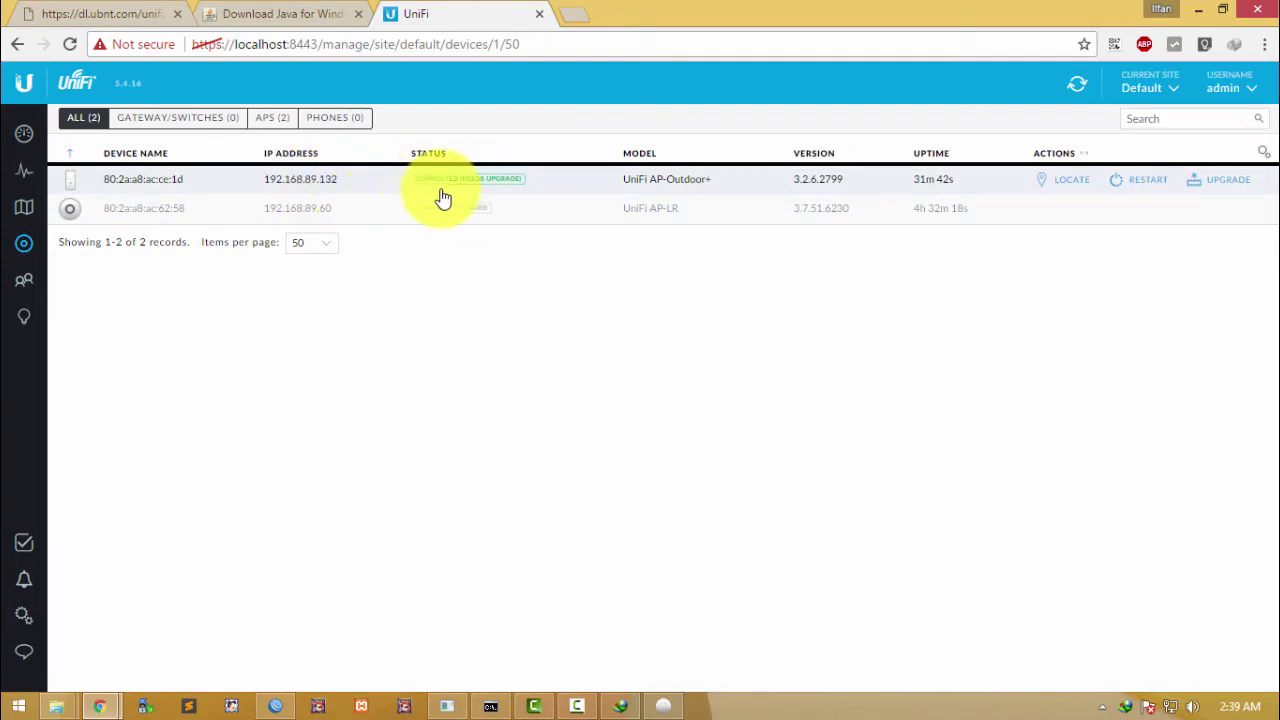
click(476, 190)
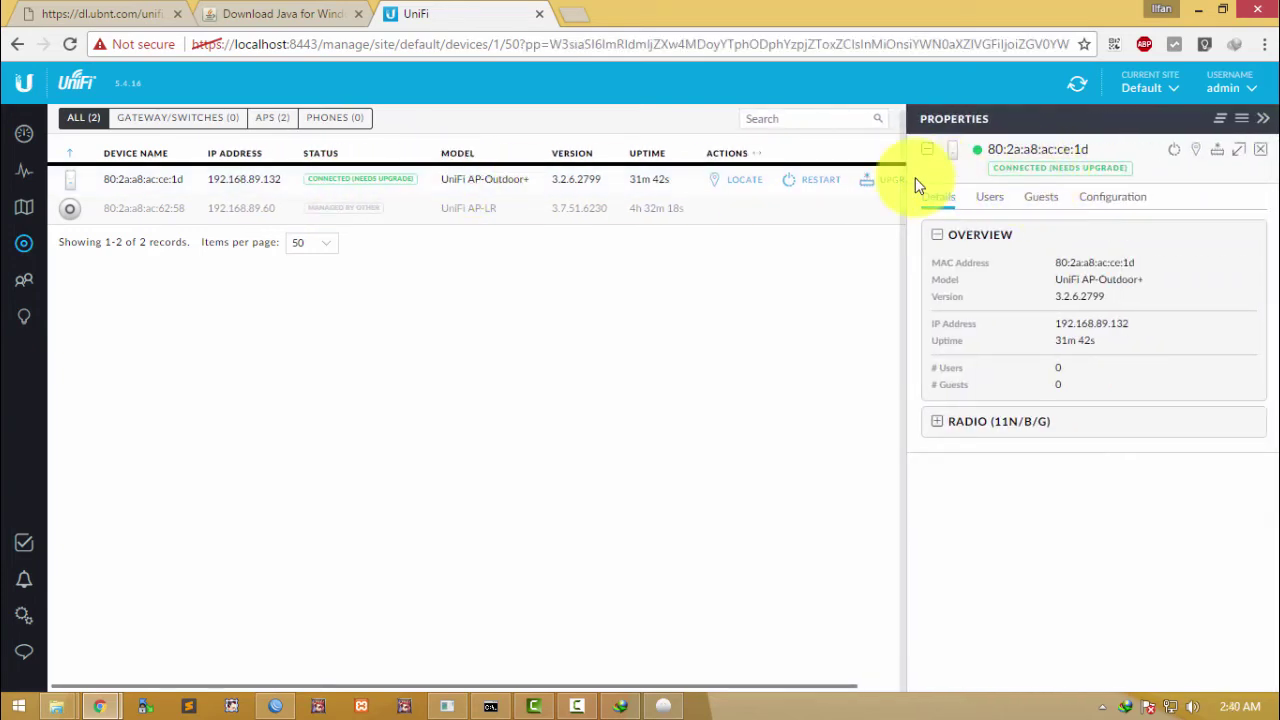
Step: Close the AP-Outdoor+ Properties panel
click(1260, 149)
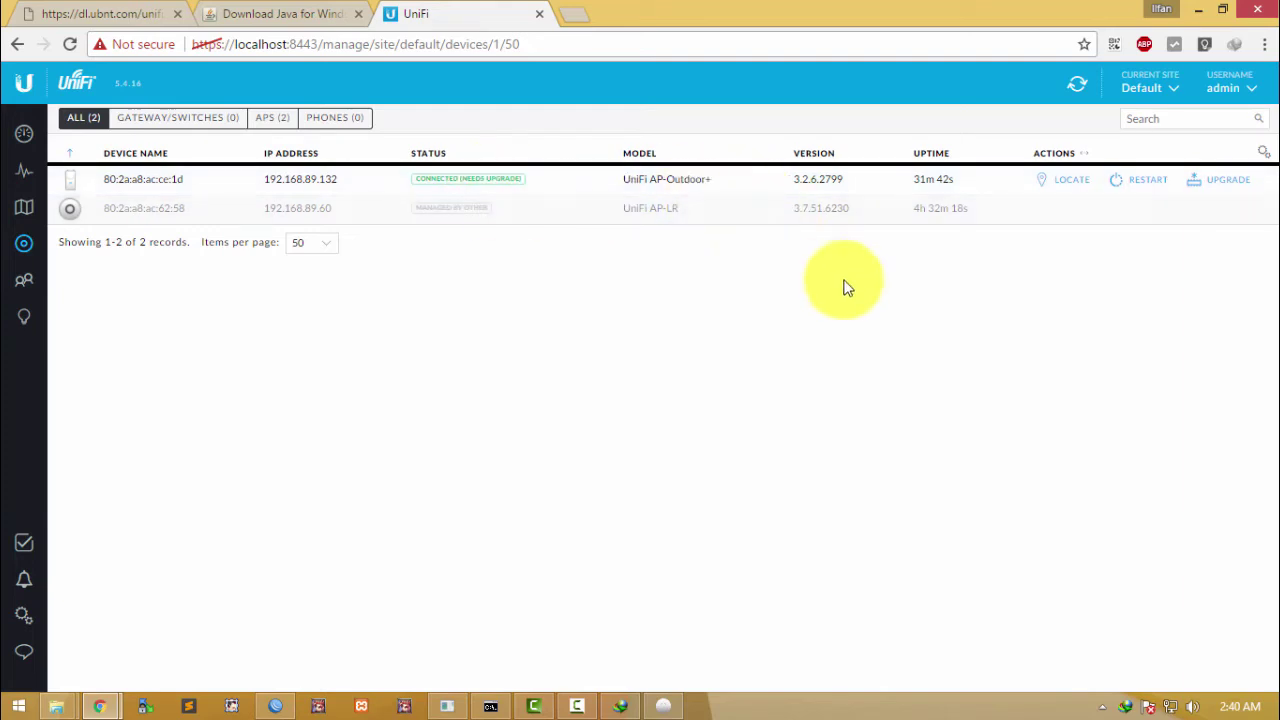
Step: Upgrade the AP-Outdoor+ firmware from 3.2.6.2799 to 3.7.58.6385 and wait until it reconnects
click(1223, 180)
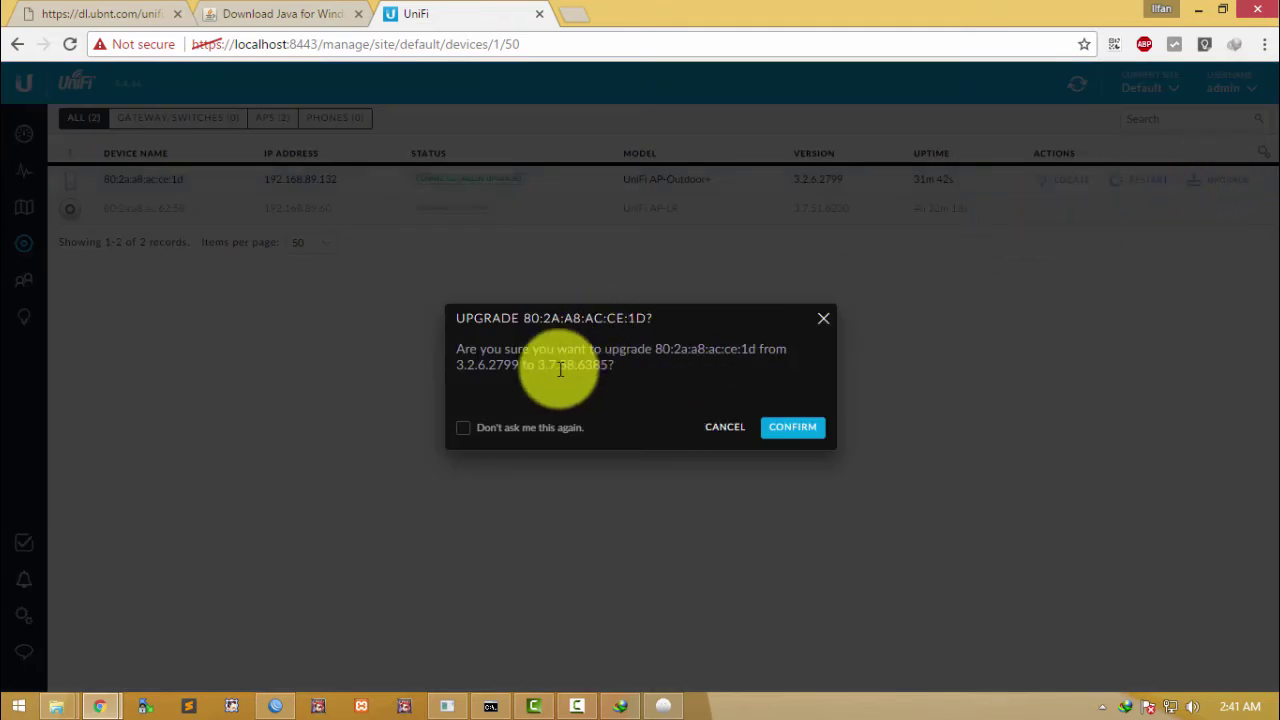
click(792, 427)
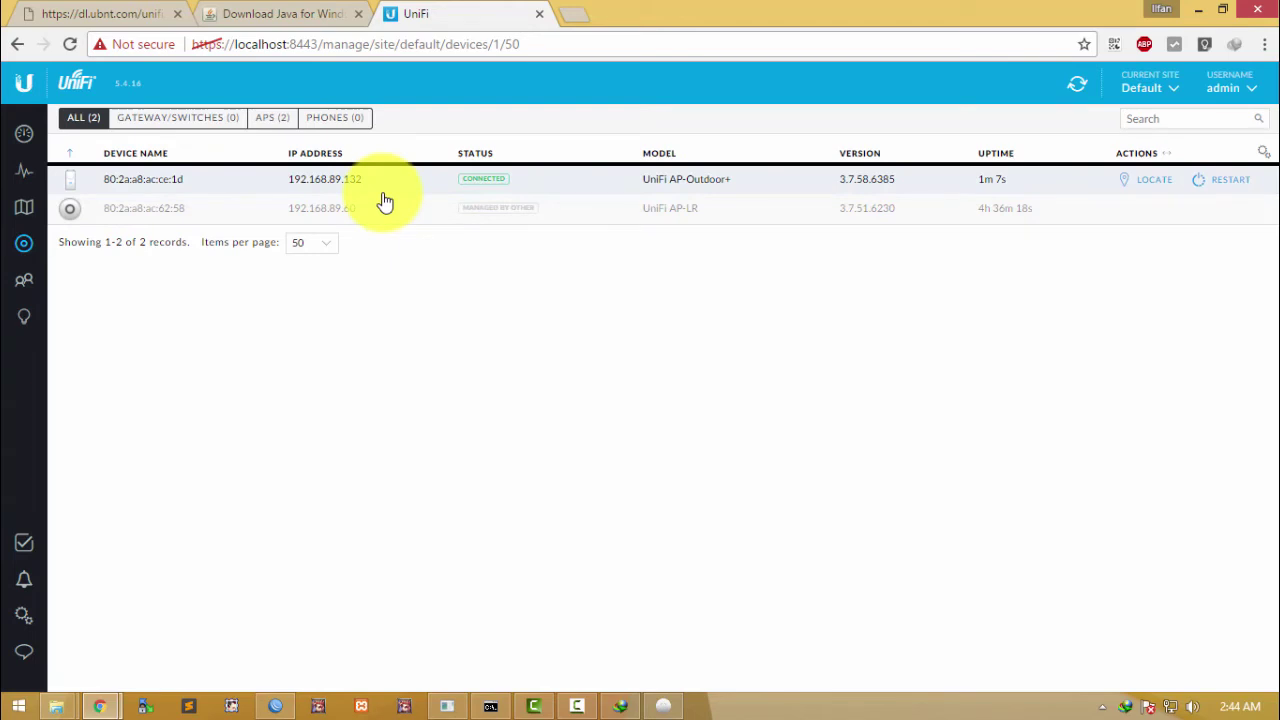
click(326, 188)
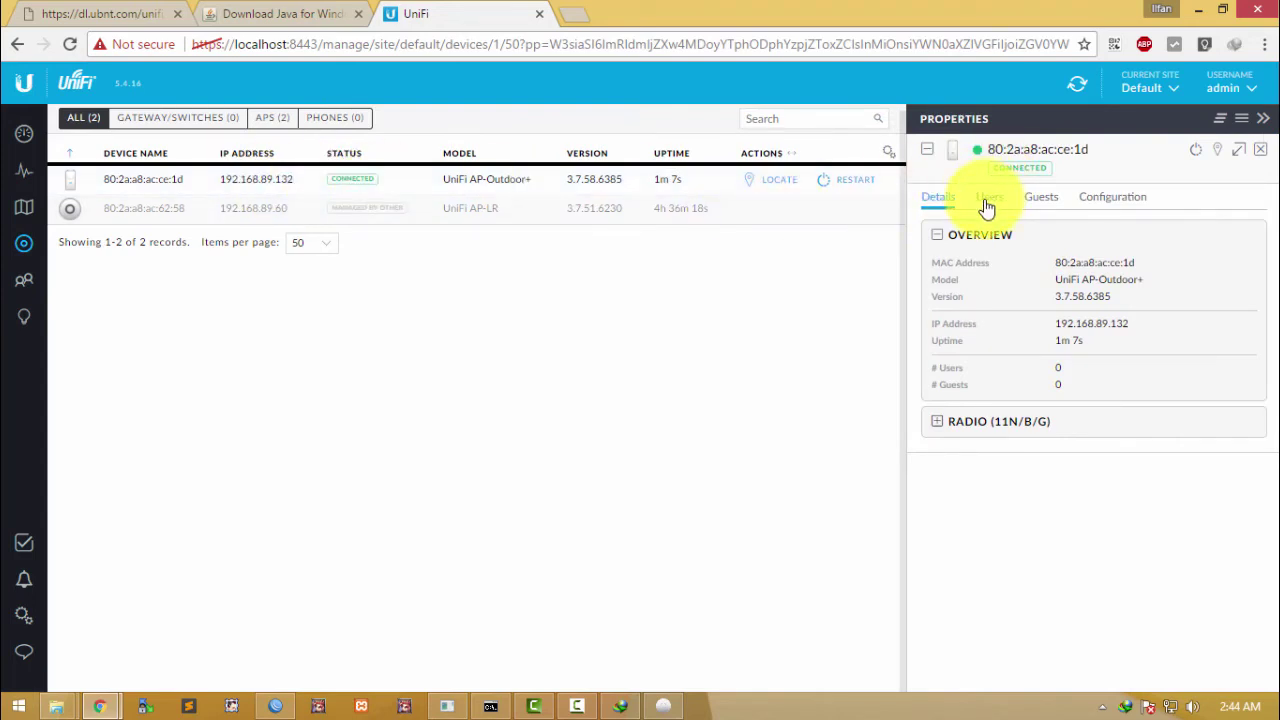
click(965, 428)
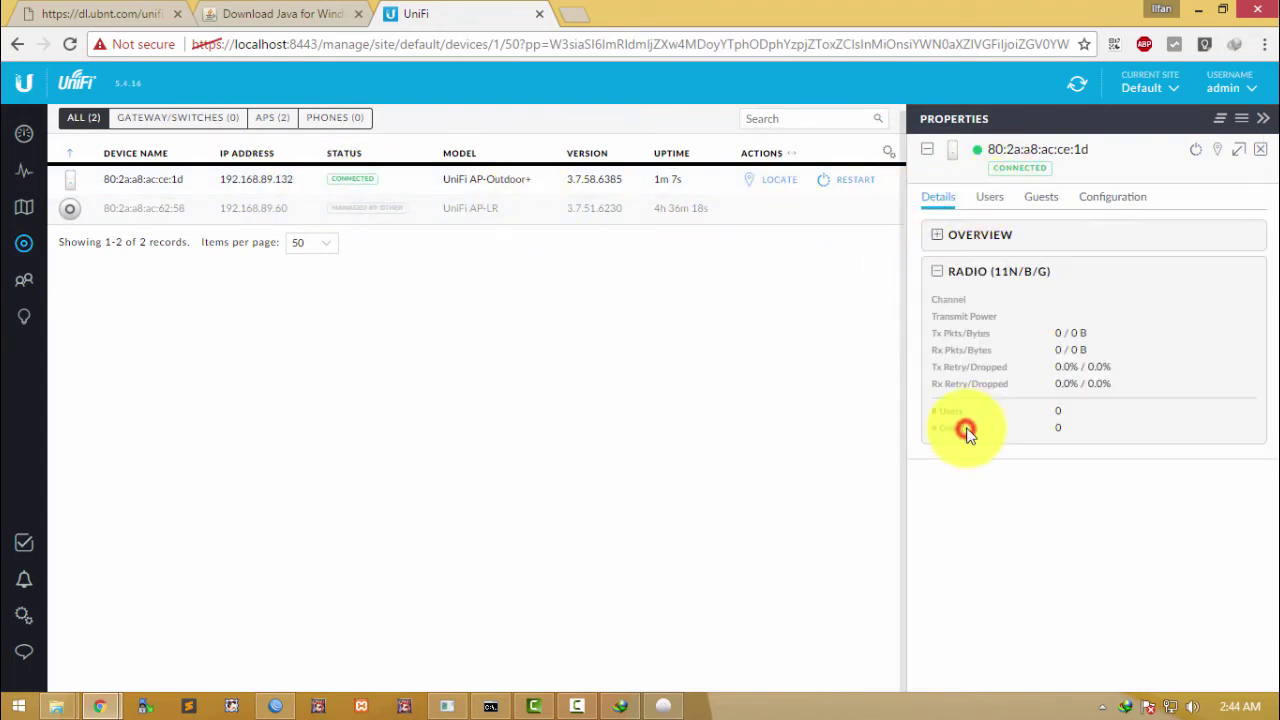
click(960, 240)
click(990, 197)
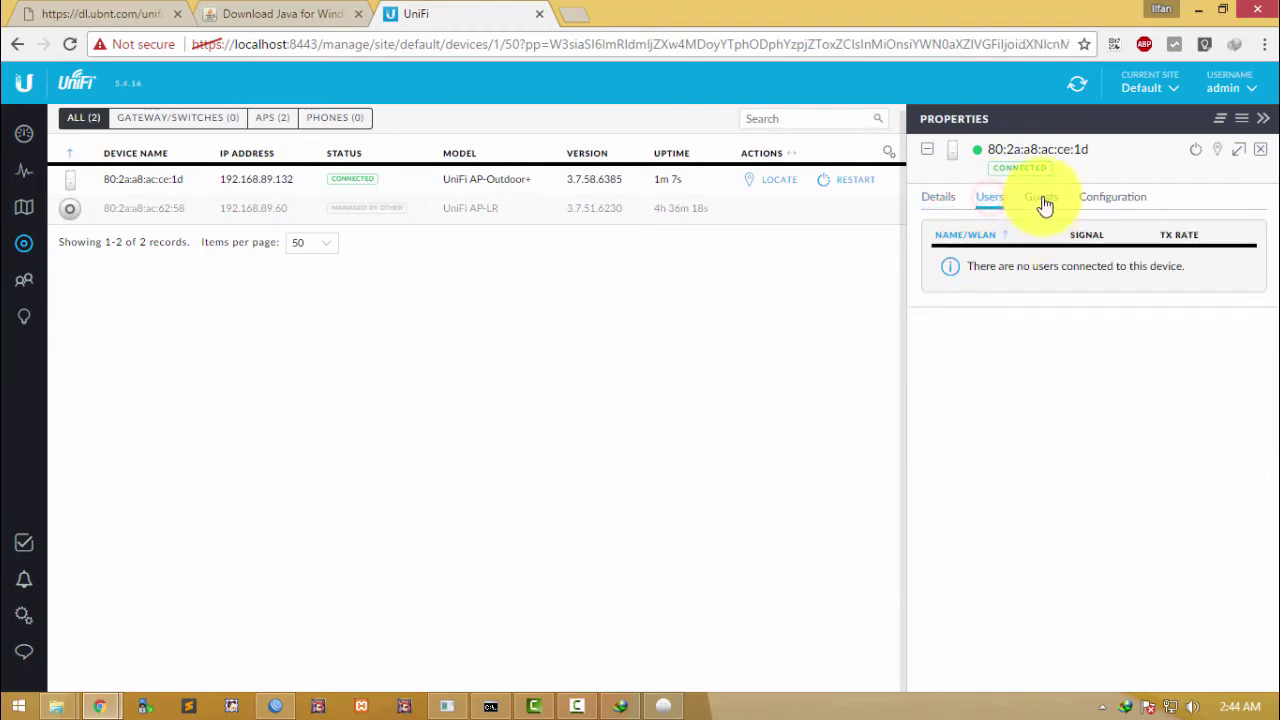
click(1040, 197)
click(1125, 197)
click(958, 410)
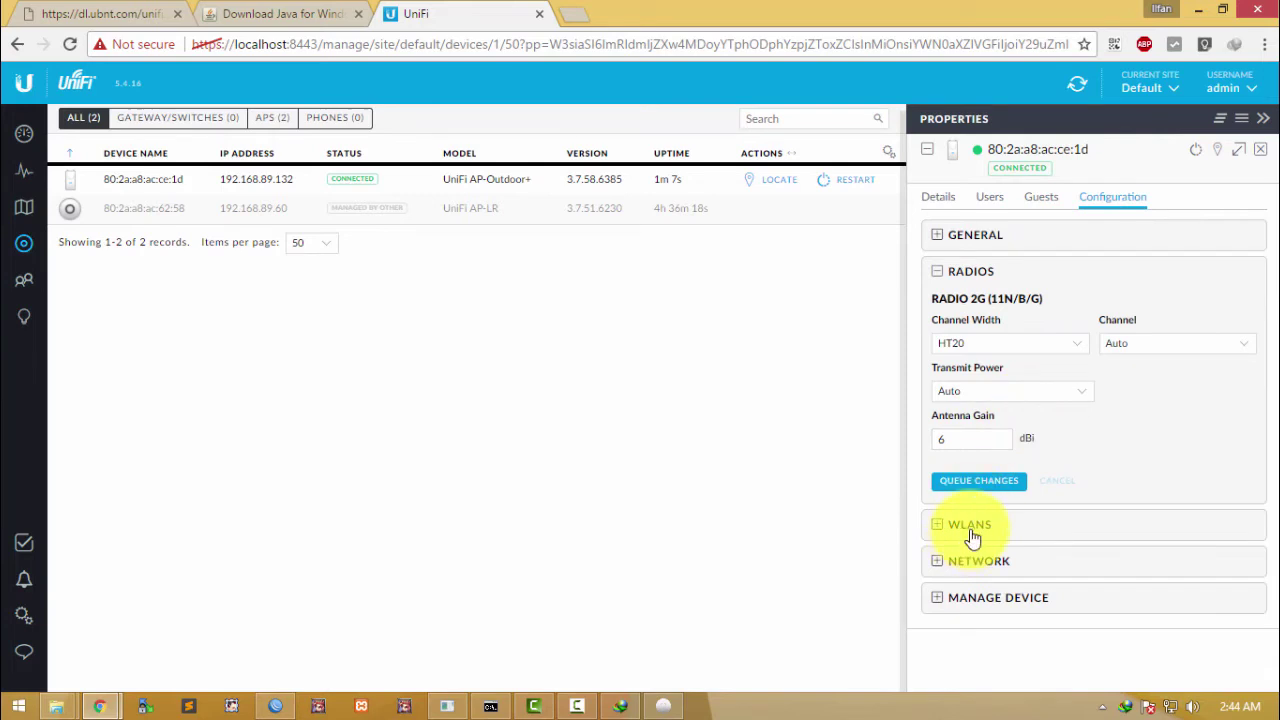
click(969, 526)
click(1050, 380)
click(1049, 380)
click(1022, 380)
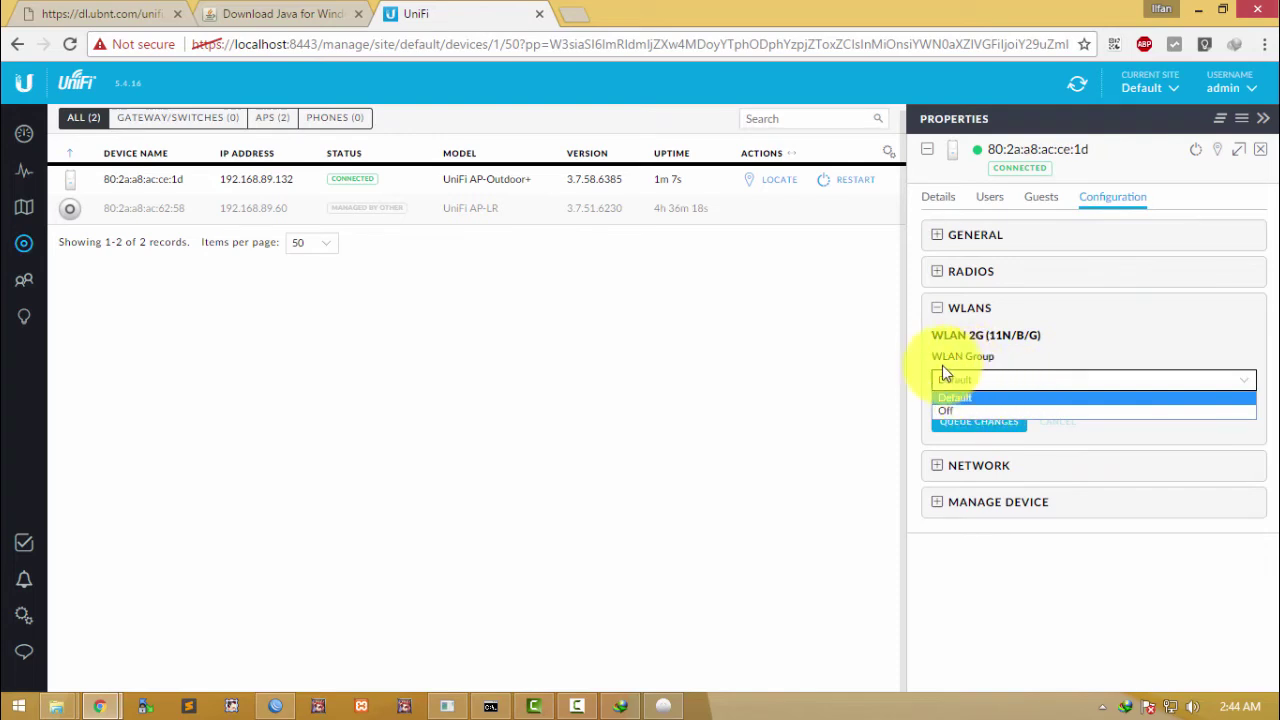
click(1052, 345)
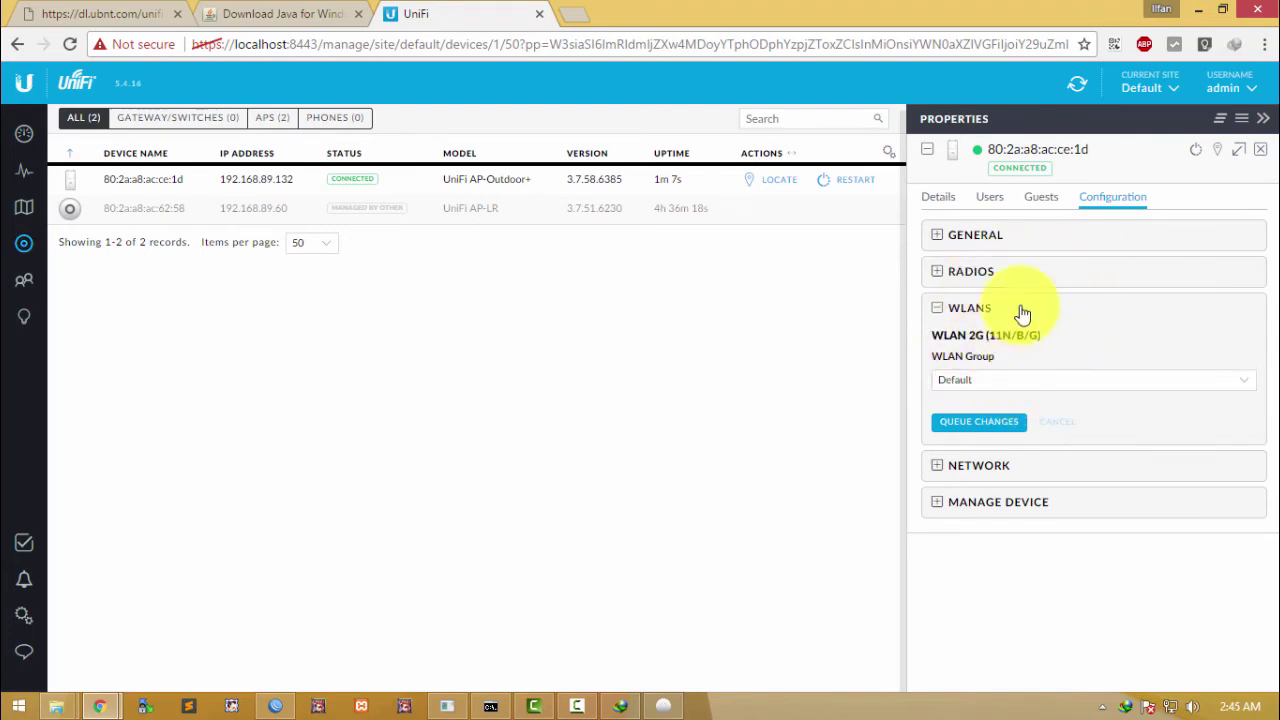
click(367, 342)
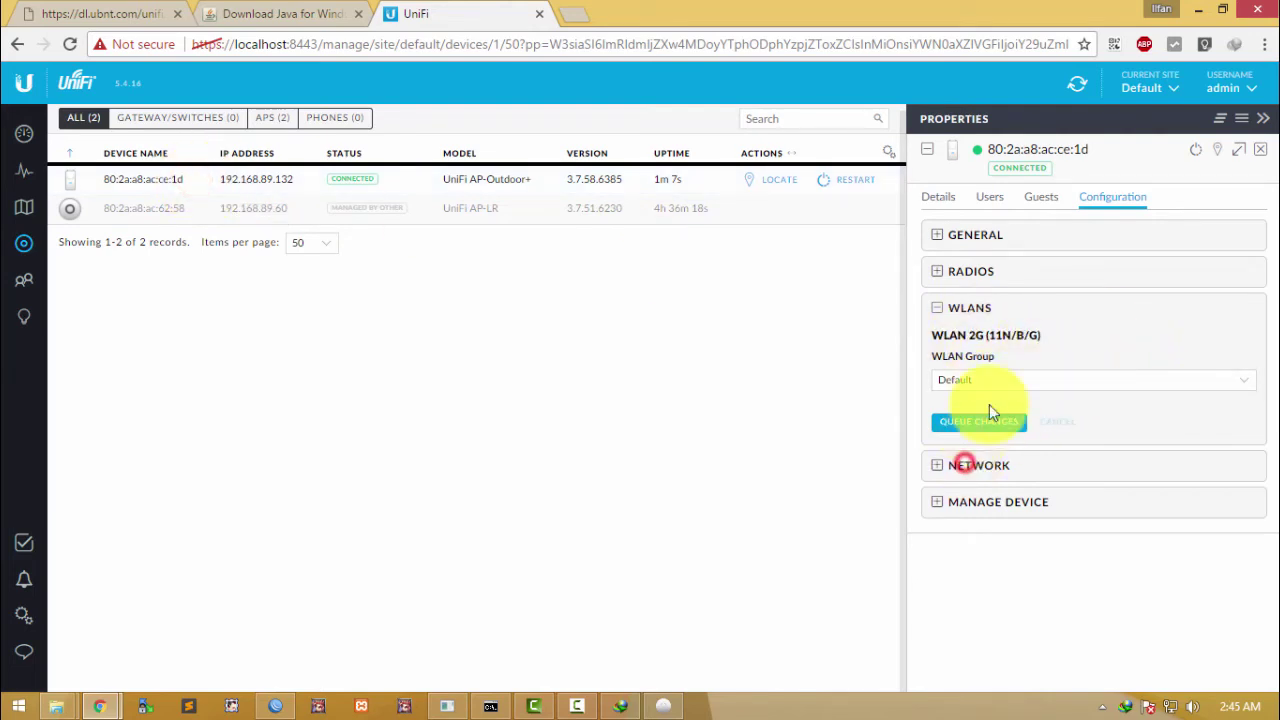
click(965, 465)
click(988, 467)
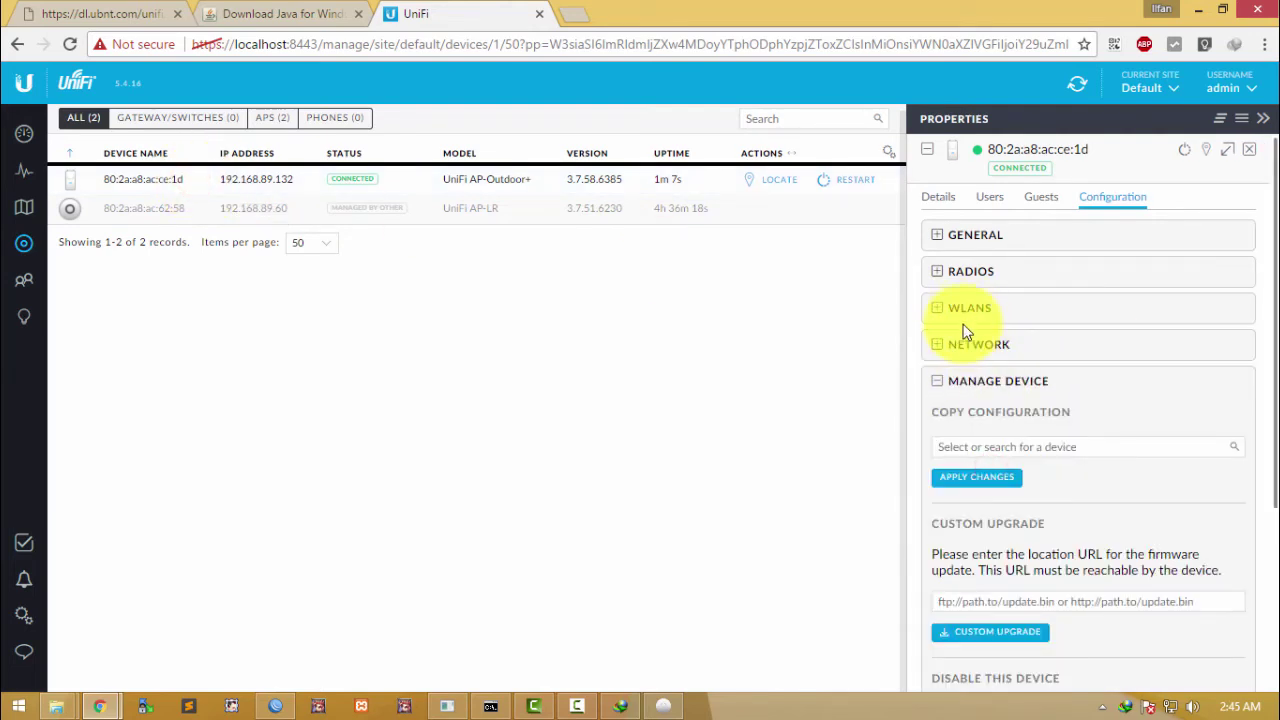
click(952, 380)
click(956, 309)
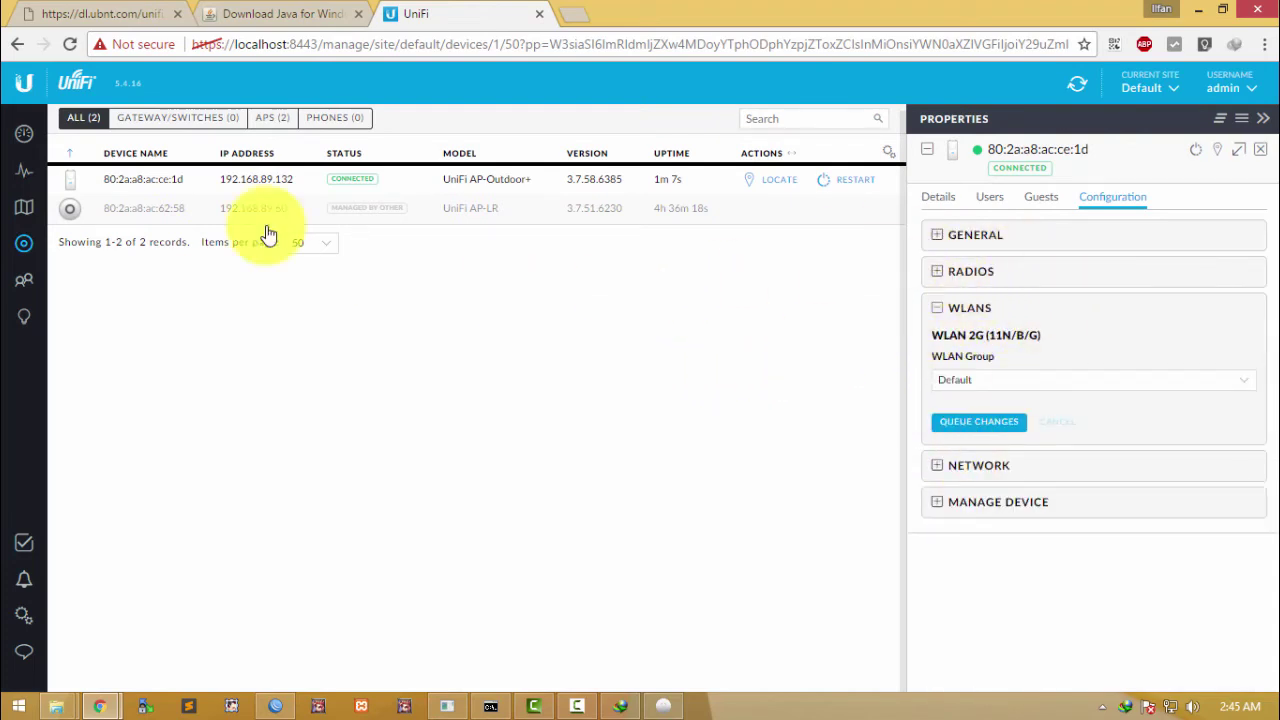
click(945, 310)
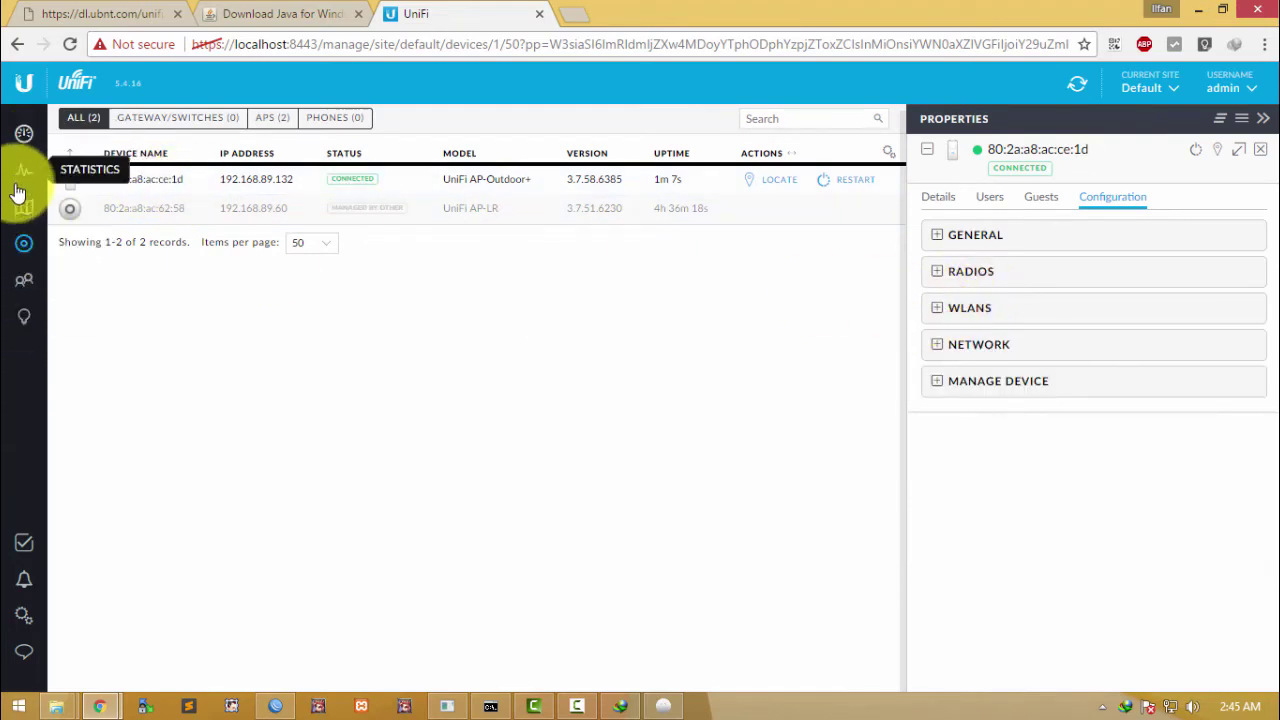
click(28, 620)
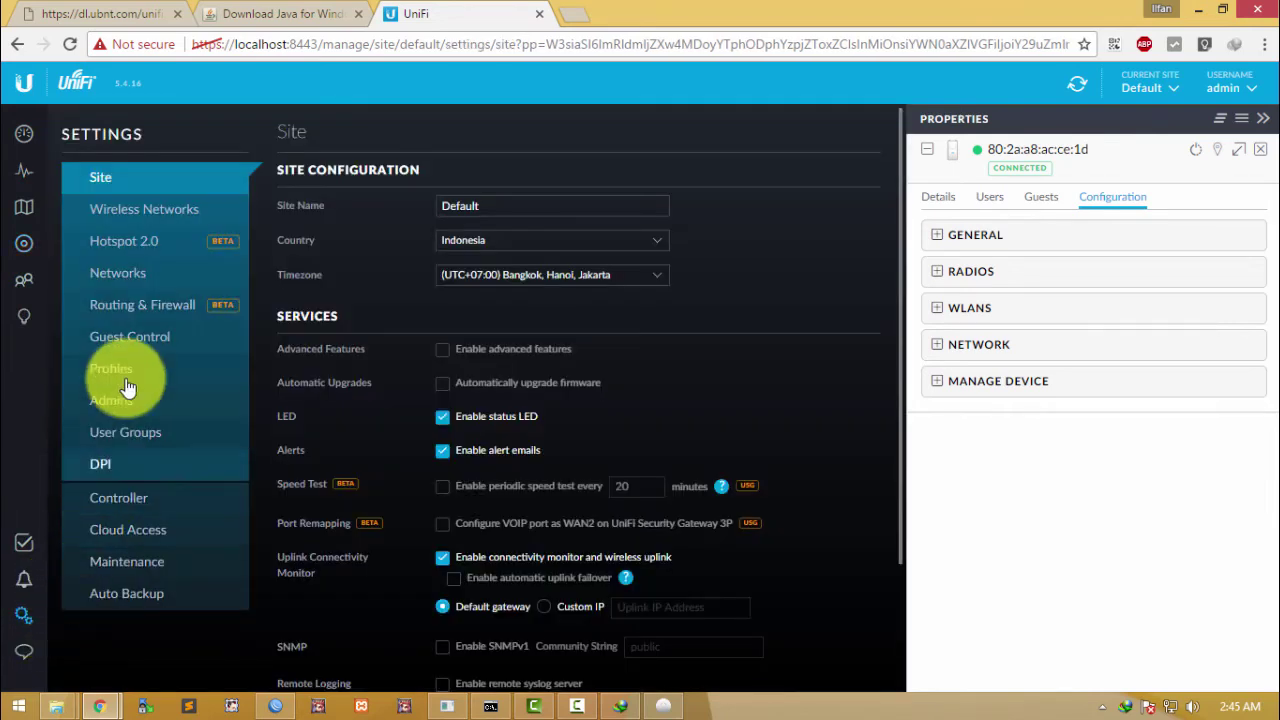
Step: Create the open wireless network AUP_Outdor under Wireless Networks and save it
click(148, 216)
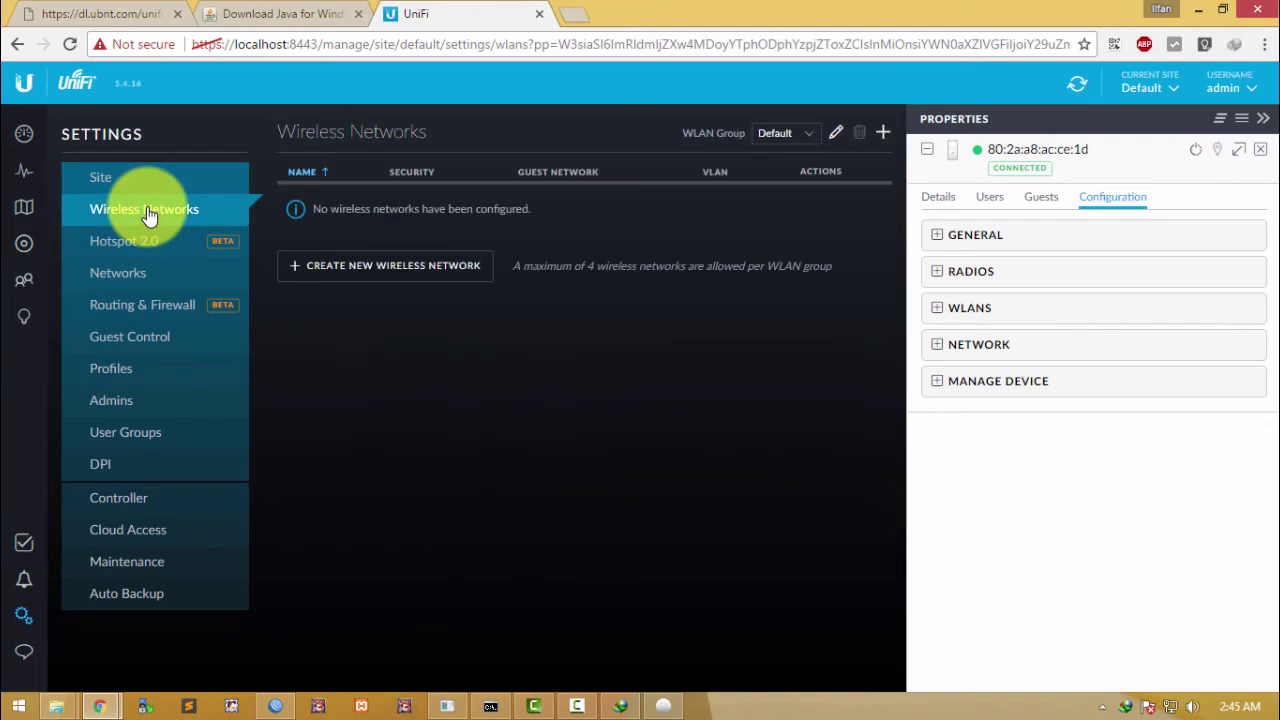
click(407, 268)
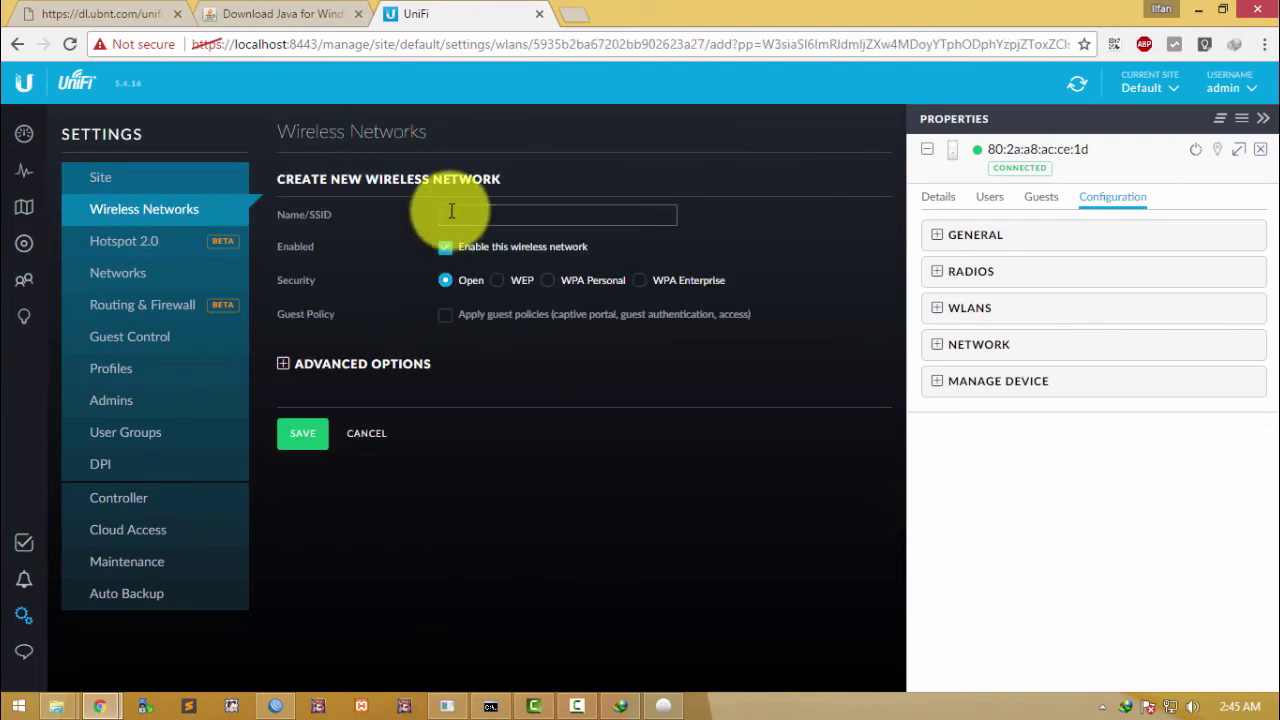
click(450, 212)
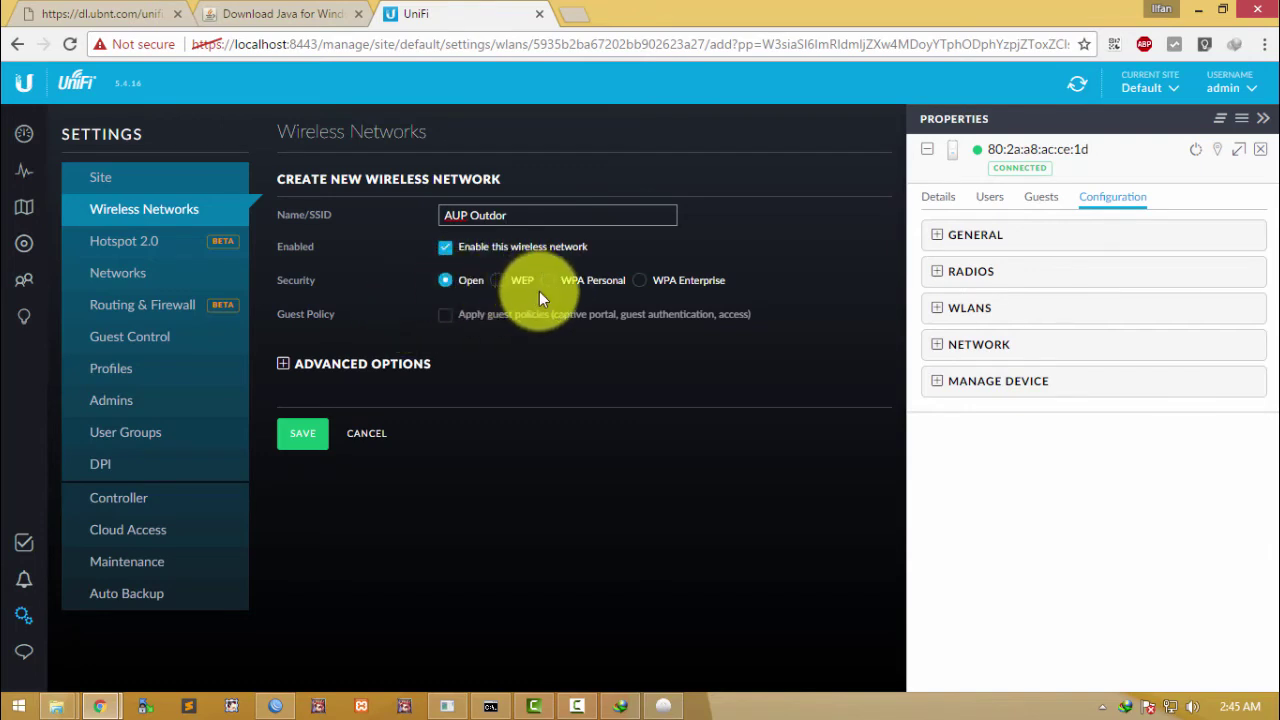
triple_click(545, 216)
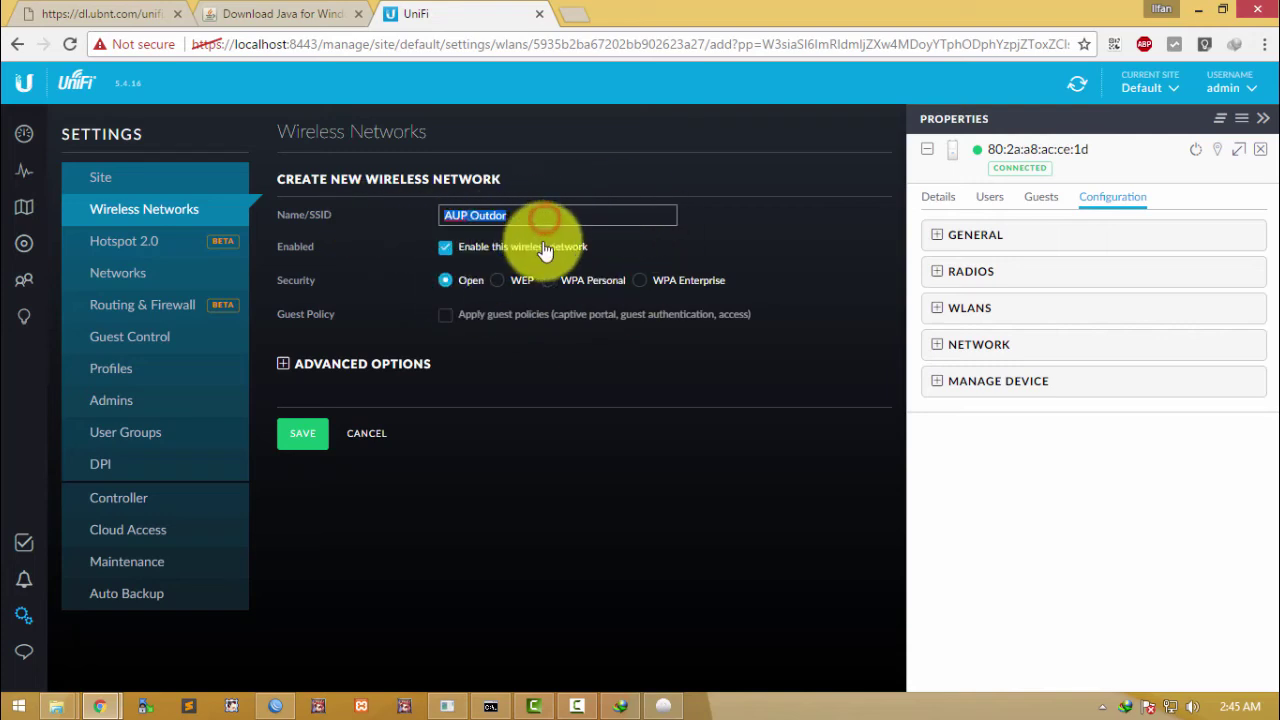
triple_click(557, 208)
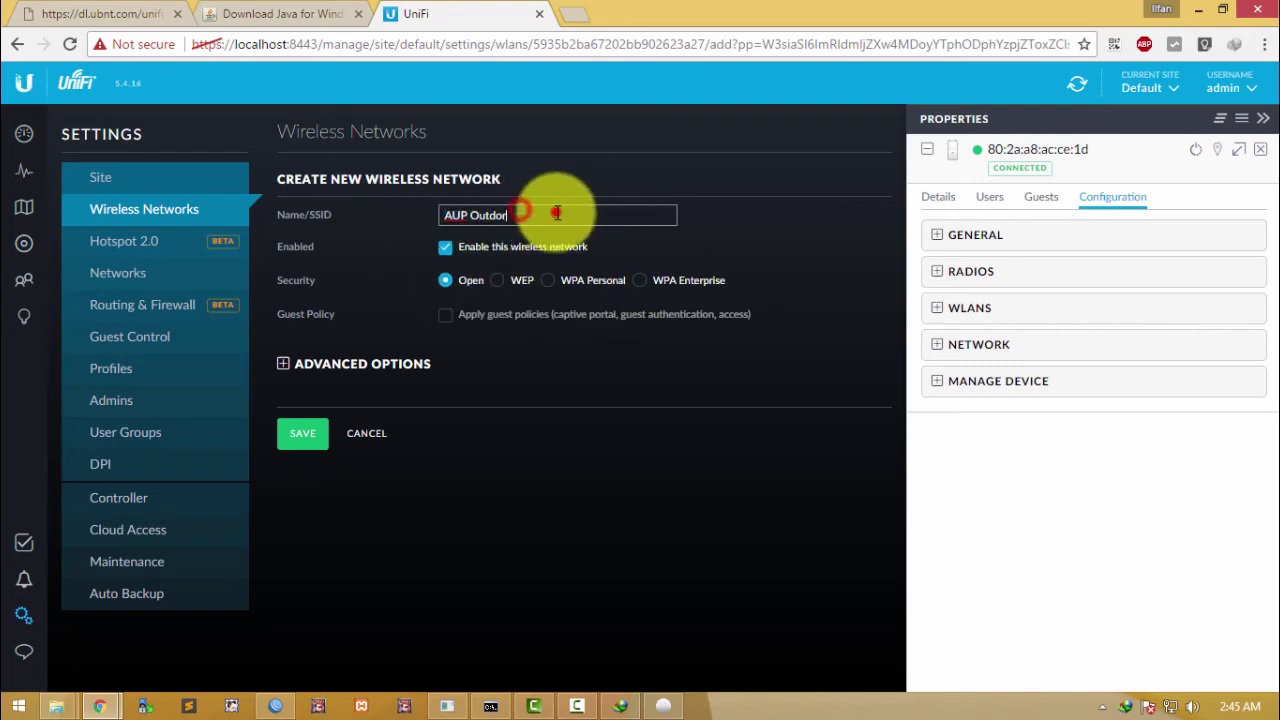
click(470, 218)
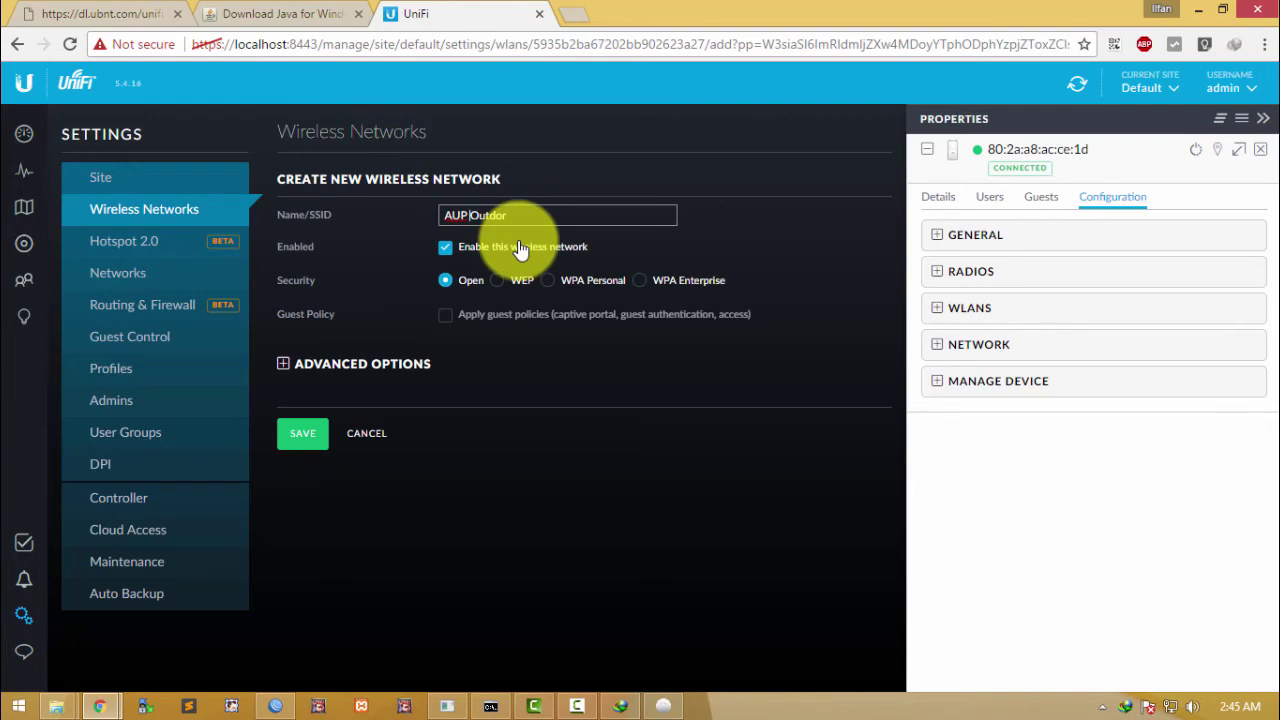
click(285, 368)
scroll(634, 314, down, 1)
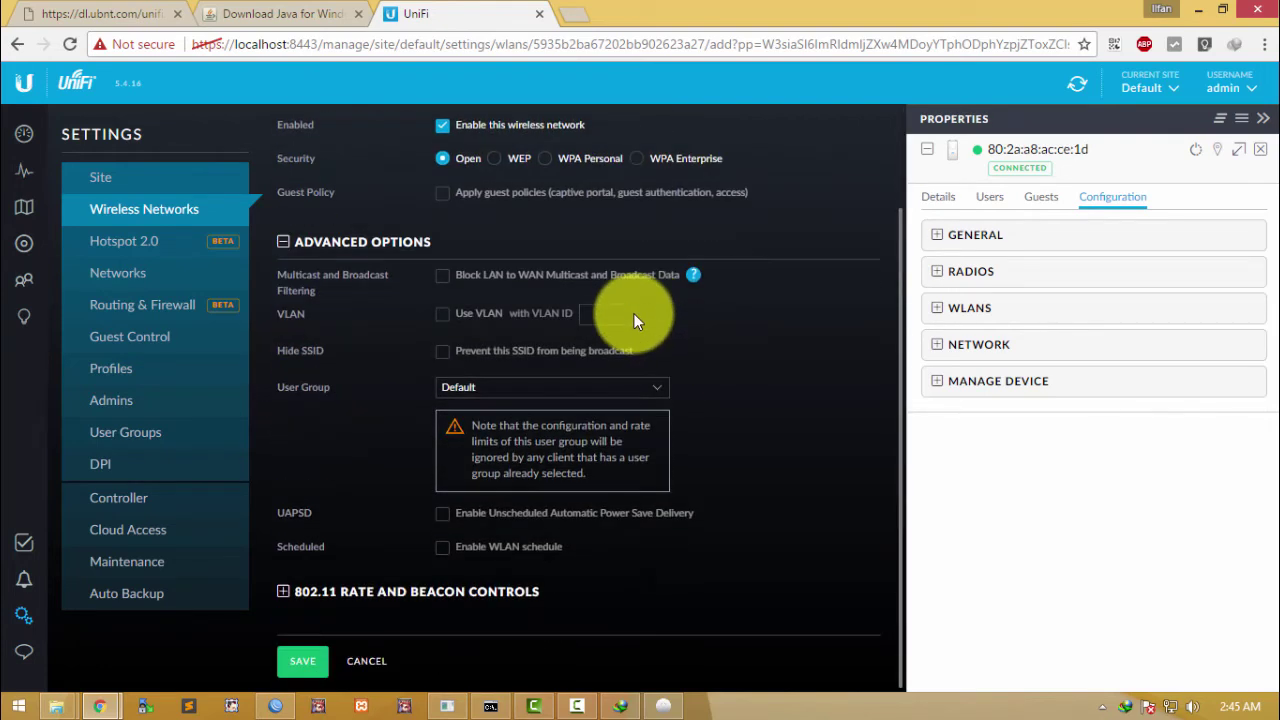
scroll(500, 345, up, 1)
click(285, 365)
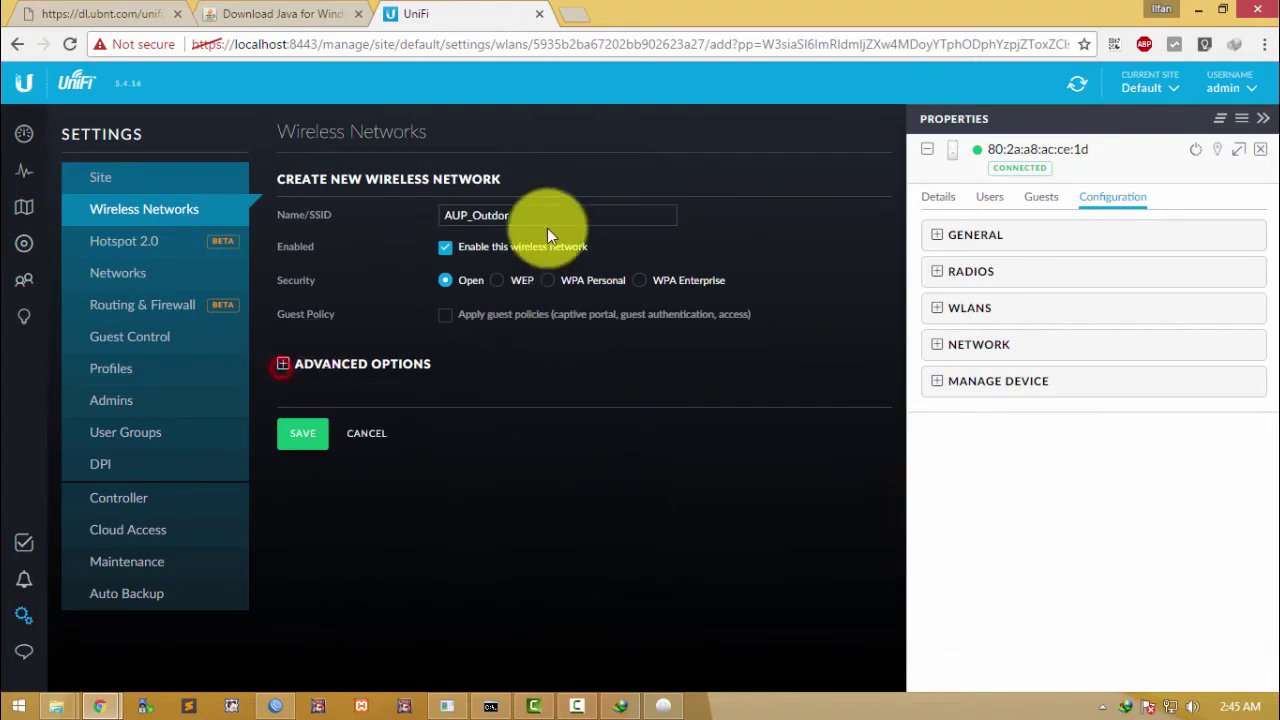
click(302, 437)
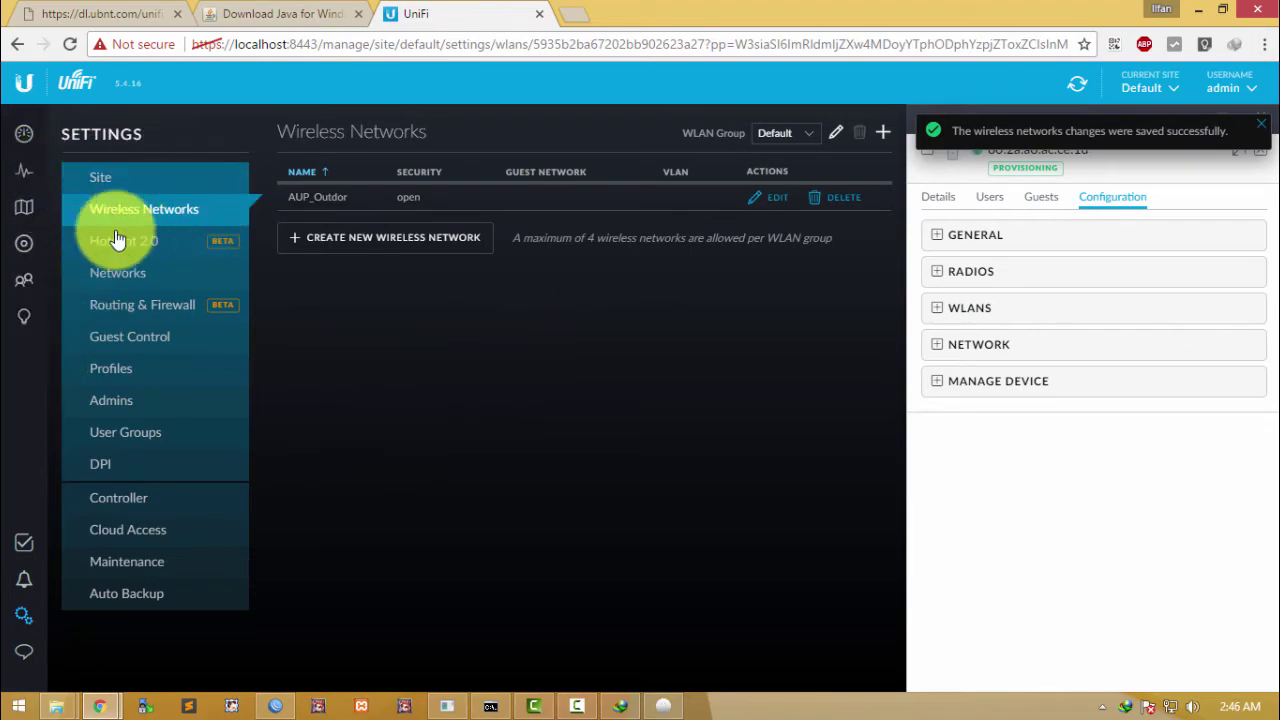
Step: In Devices, keep the AP-Outdoor+ on the Default WLAN group
click(24, 249)
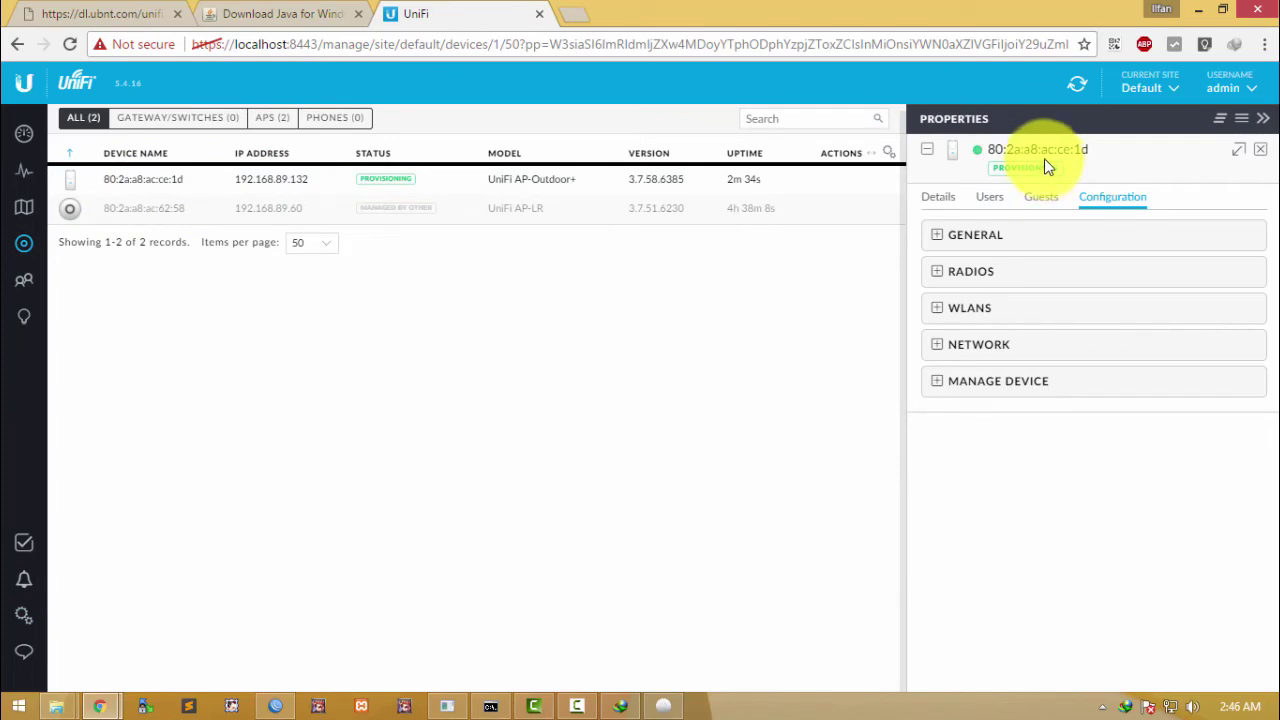
click(972, 311)
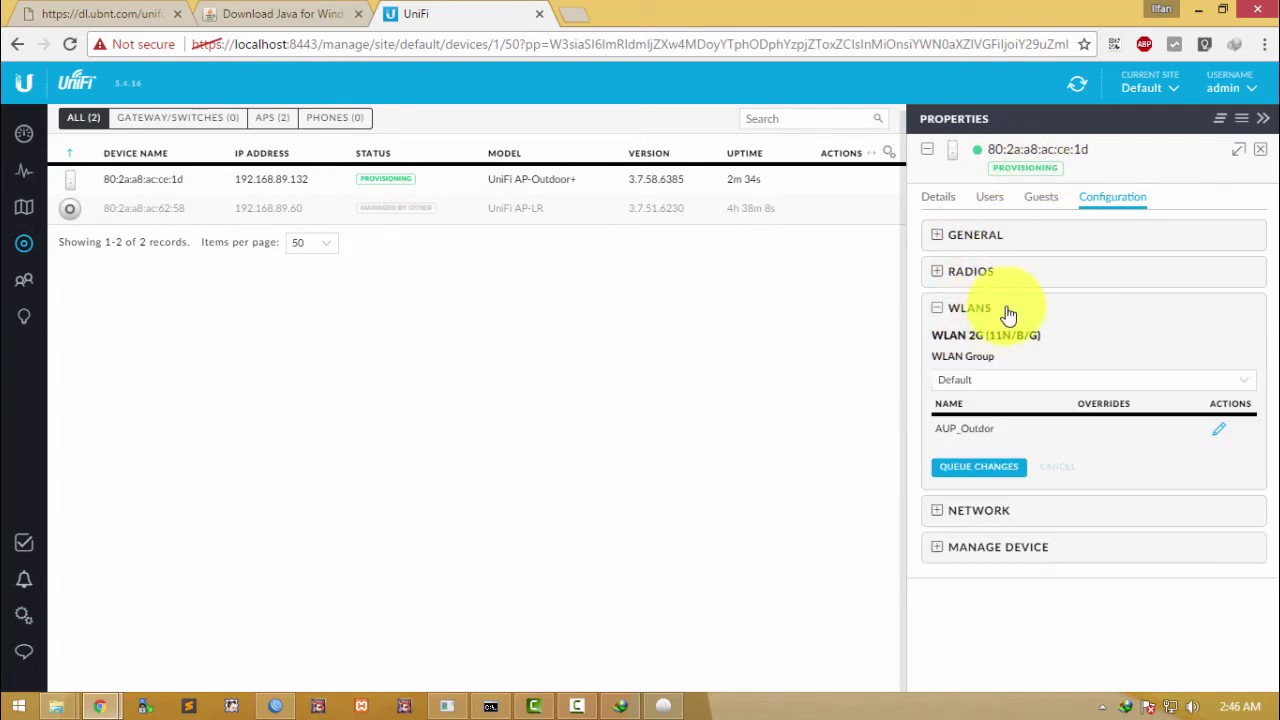
click(992, 380)
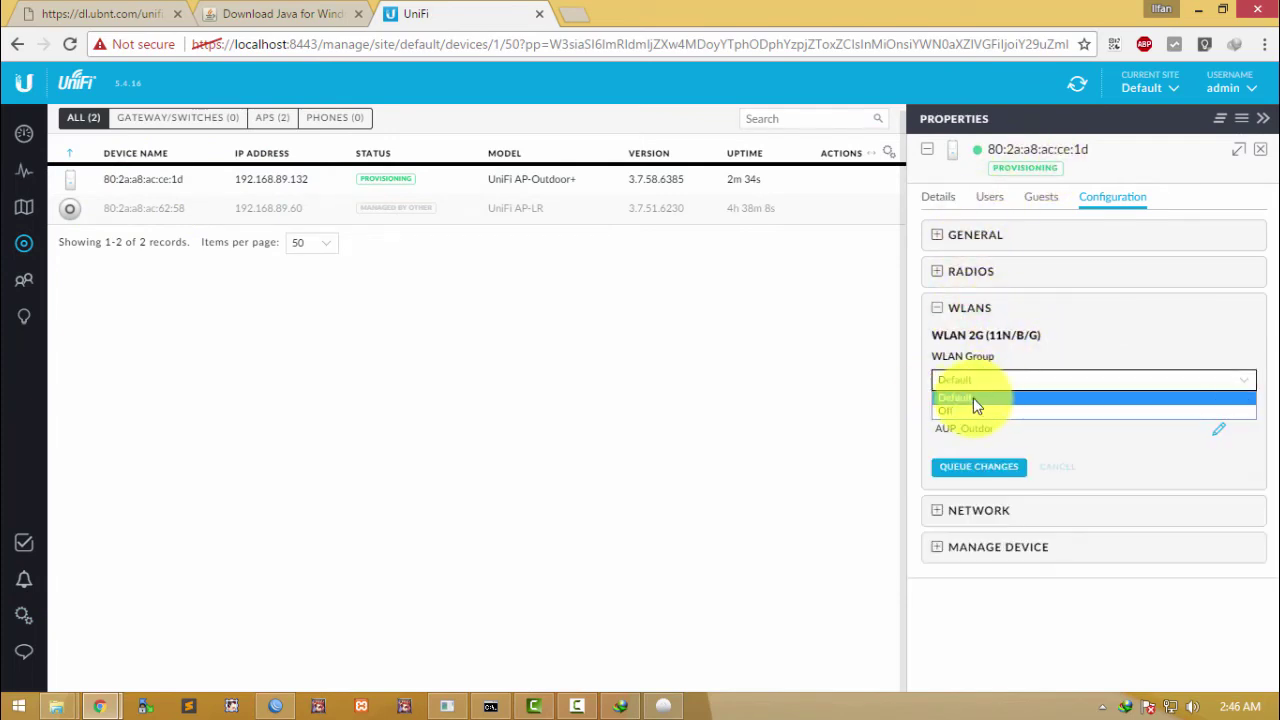
click(975, 400)
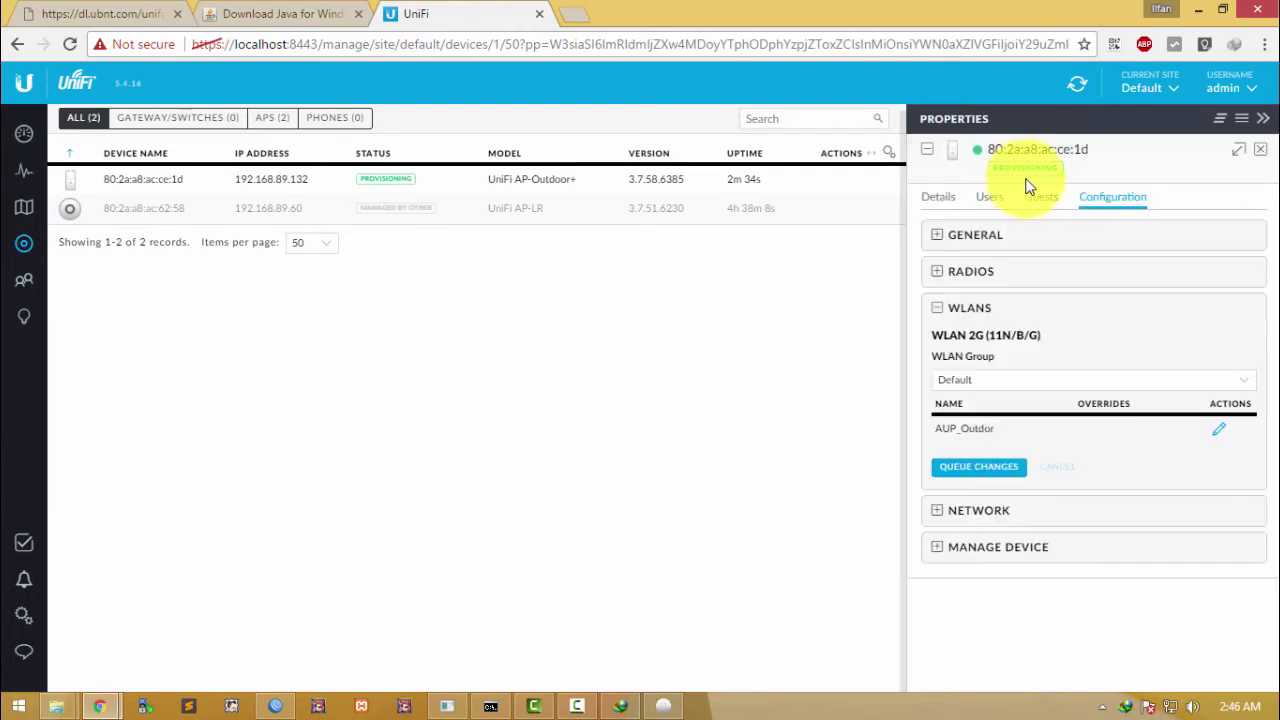
Step: Review the AP's Radios, General and Guests details until it shows Connected
click(990, 274)
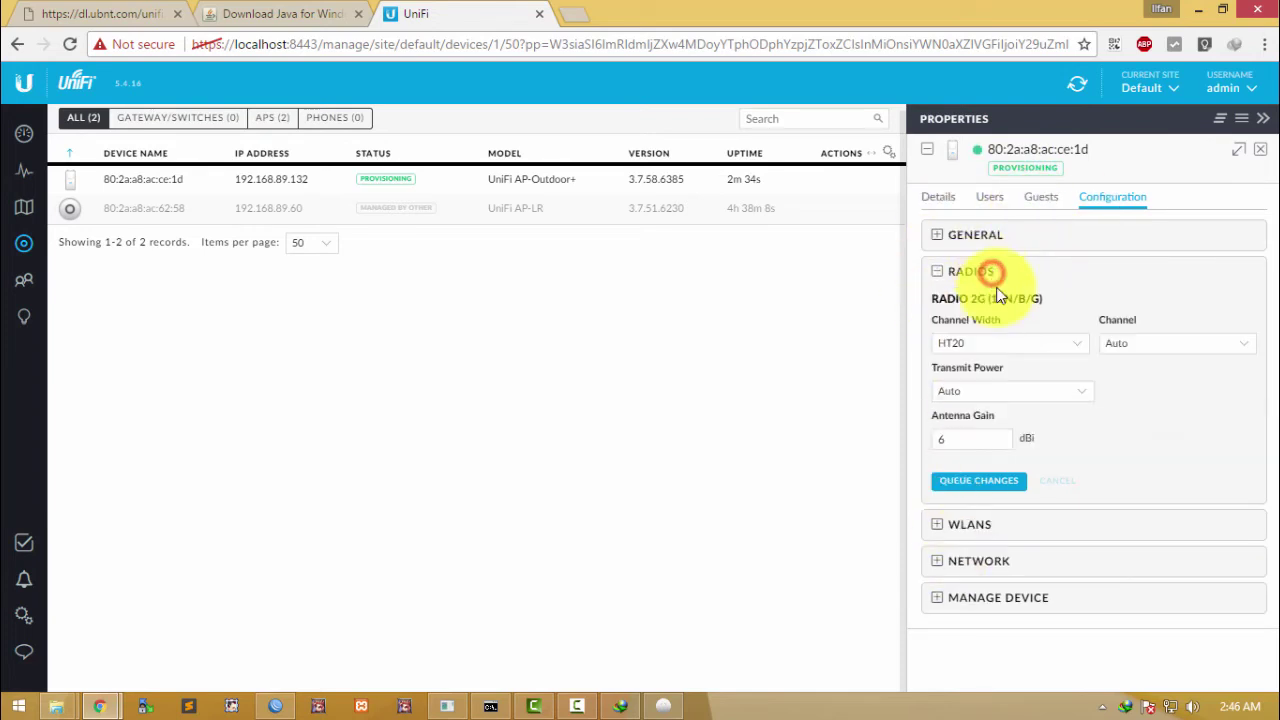
click(990, 237)
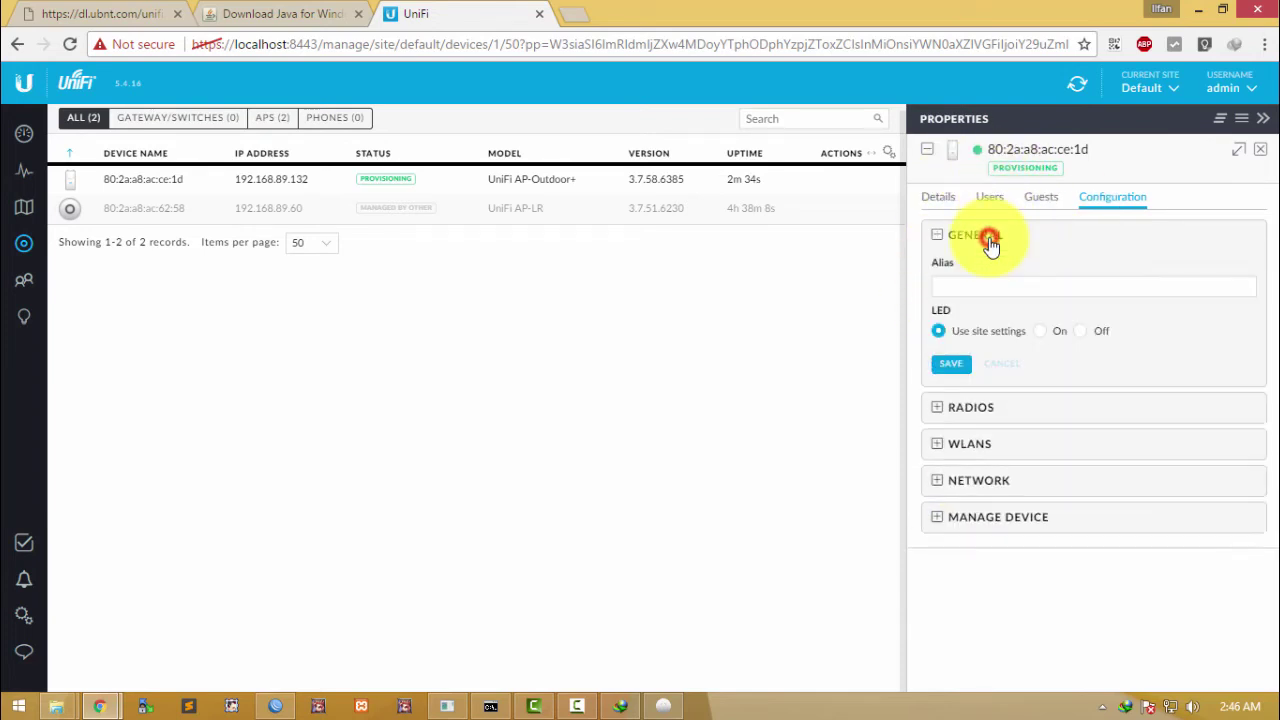
click(1040, 199)
click(1108, 197)
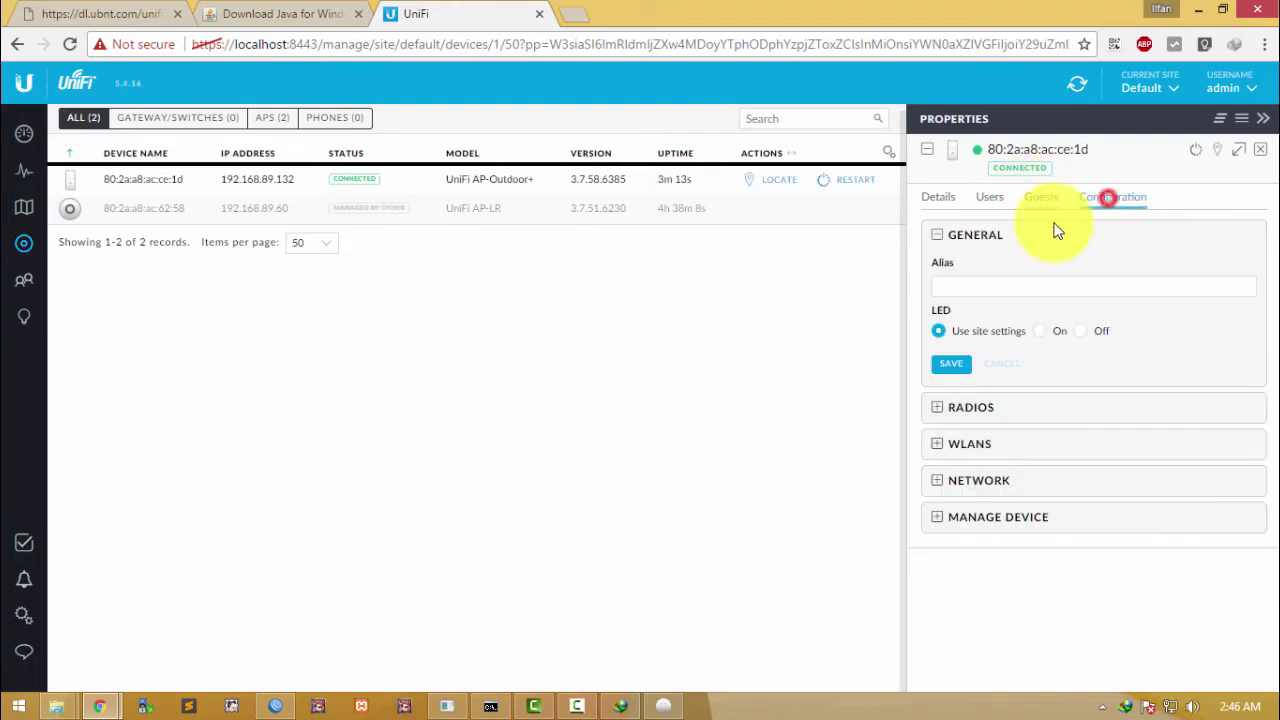
click(950, 236)
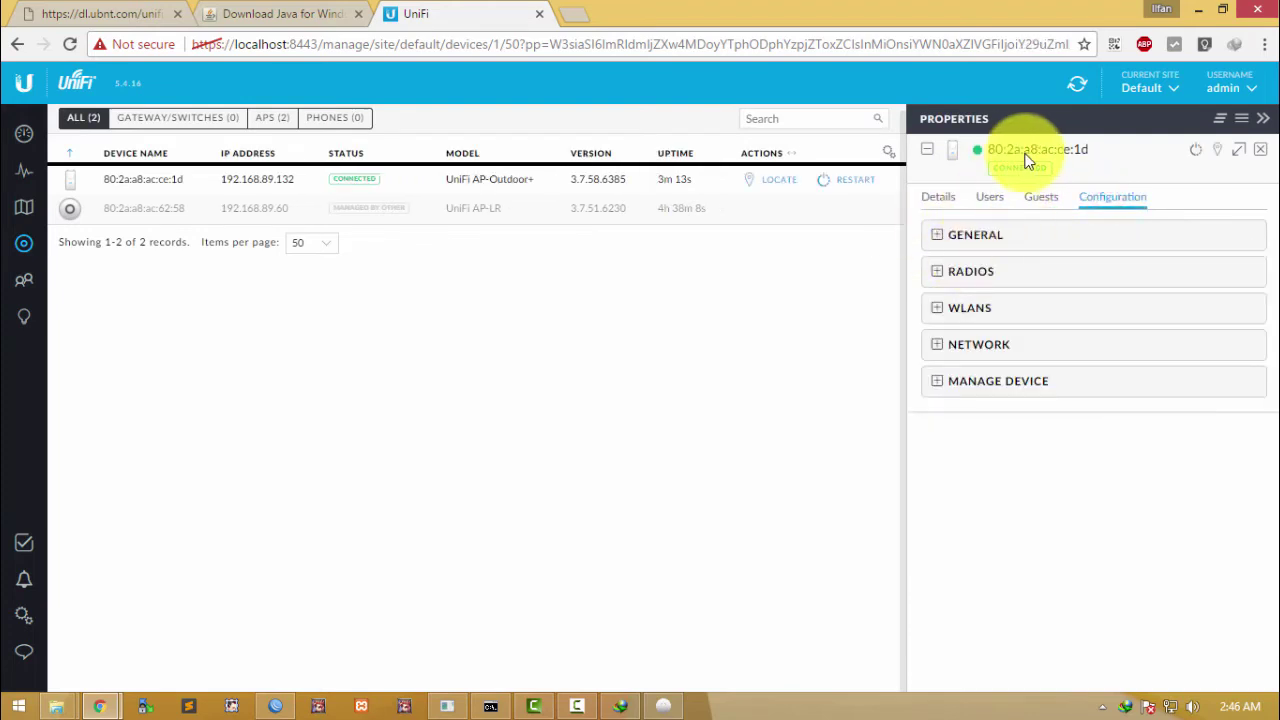
click(24, 617)
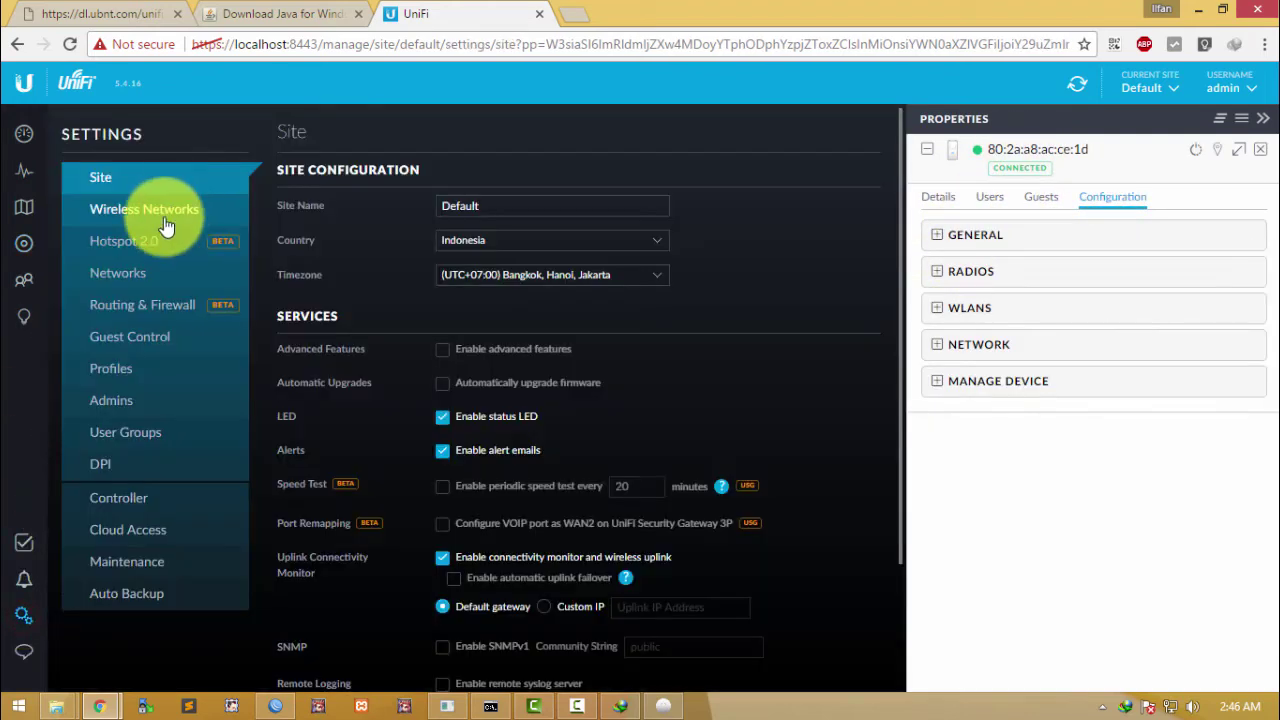
Step: Look over the Wireless Networks and Networks (LAN corporate, 192.168.1.1/24) pages, then return to Devices
click(160, 224)
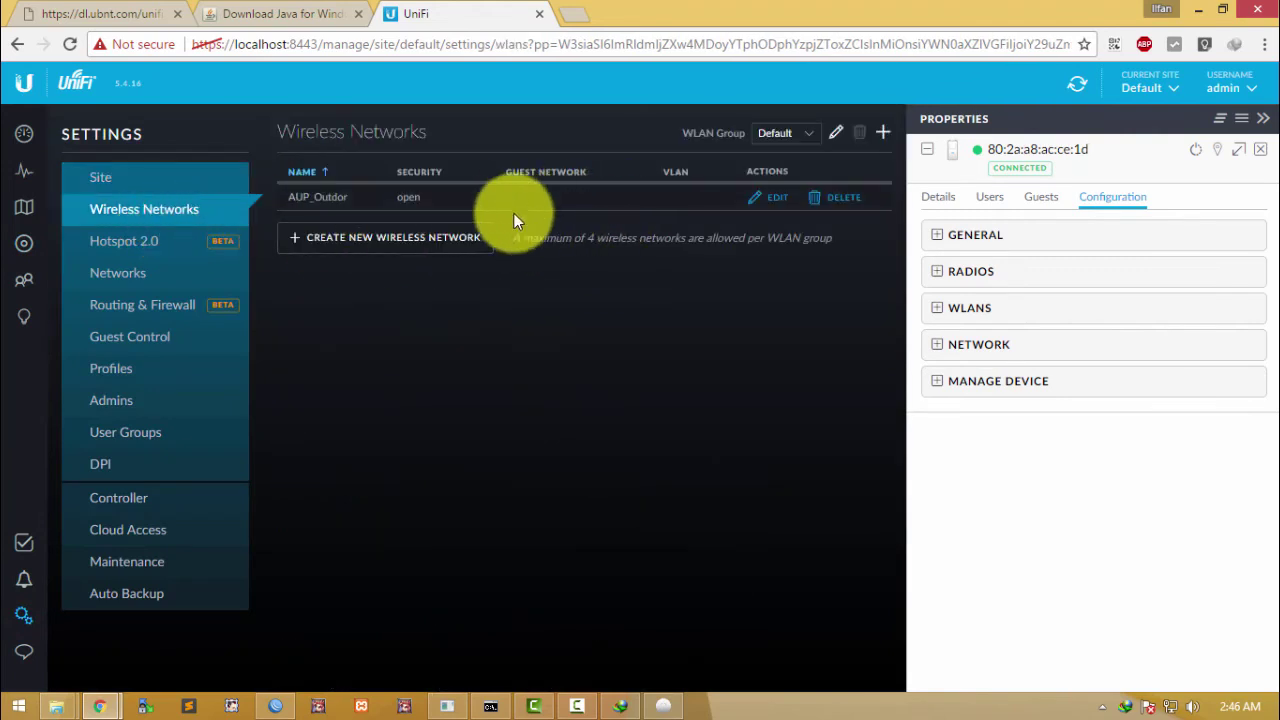
click(187, 273)
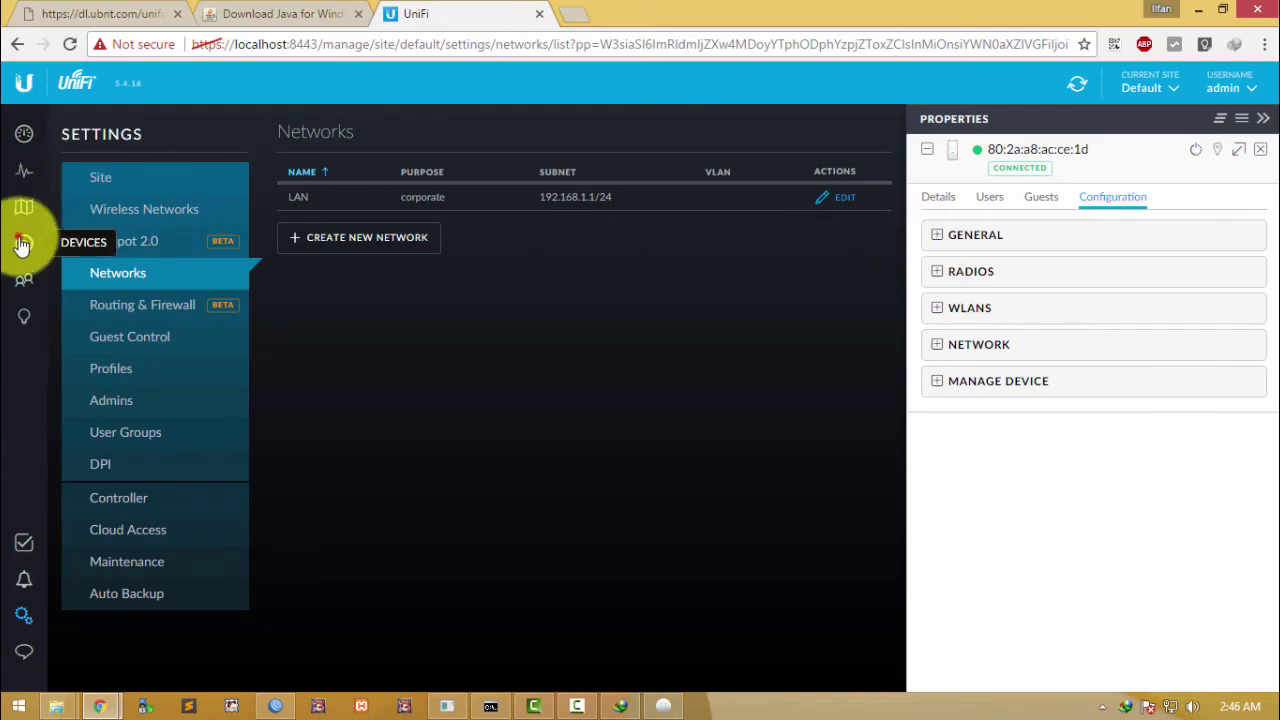
click(24, 243)
click(985, 199)
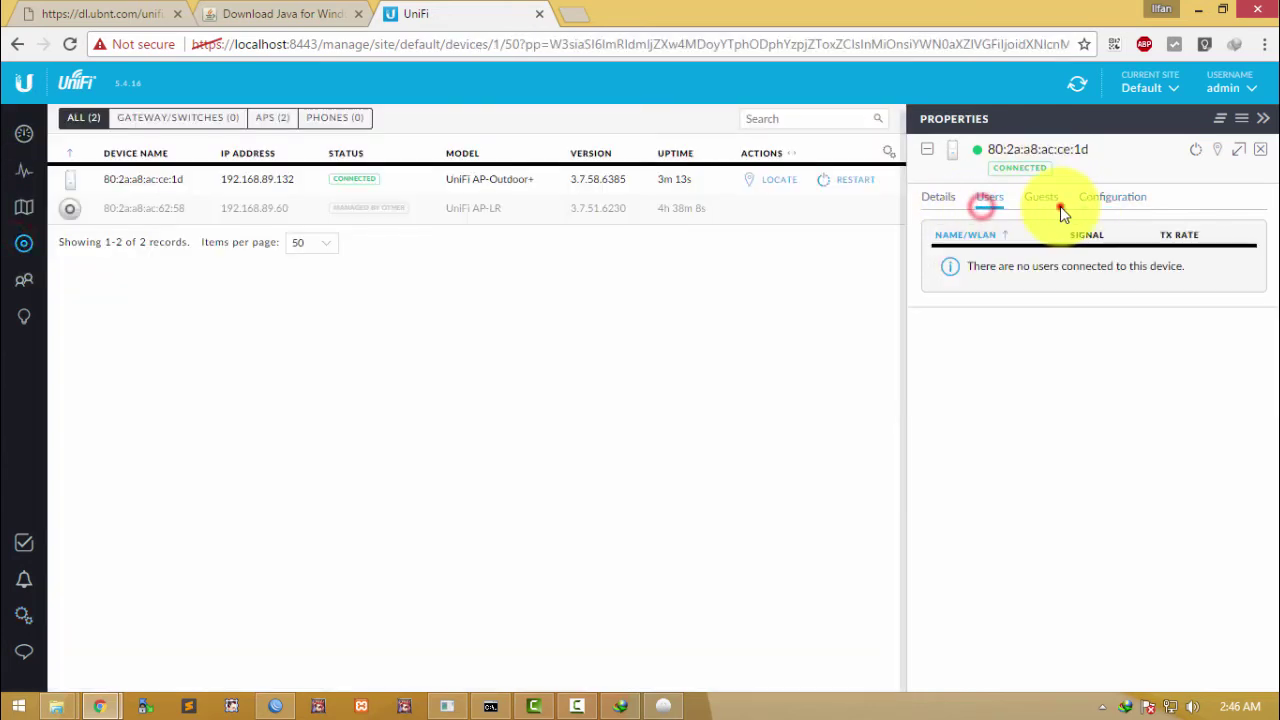
click(1058, 207)
click(1120, 198)
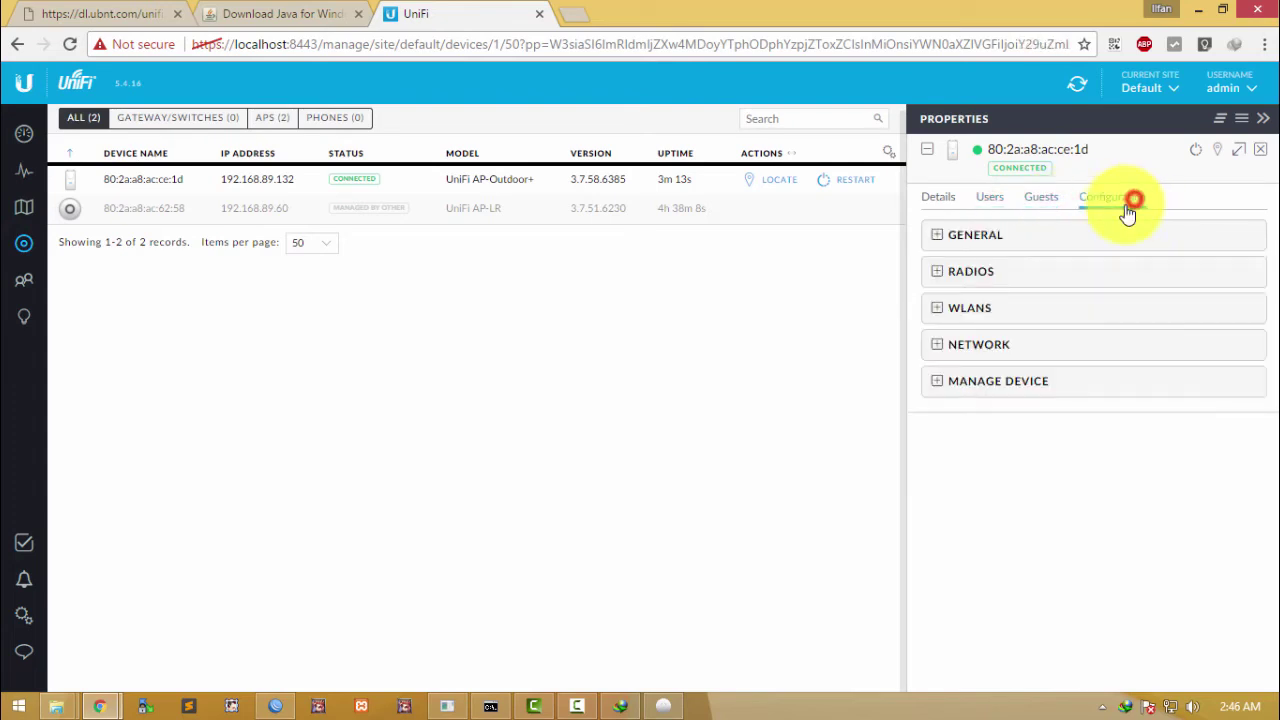
click(975, 310)
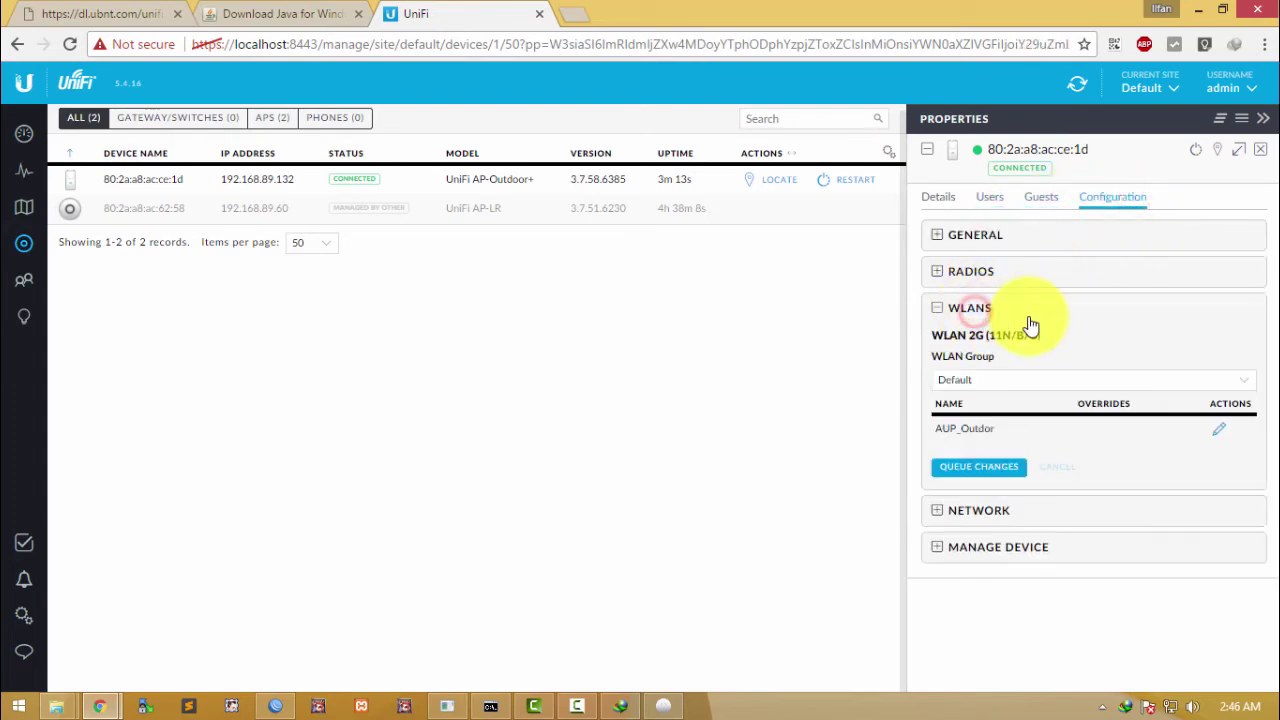
click(982, 511)
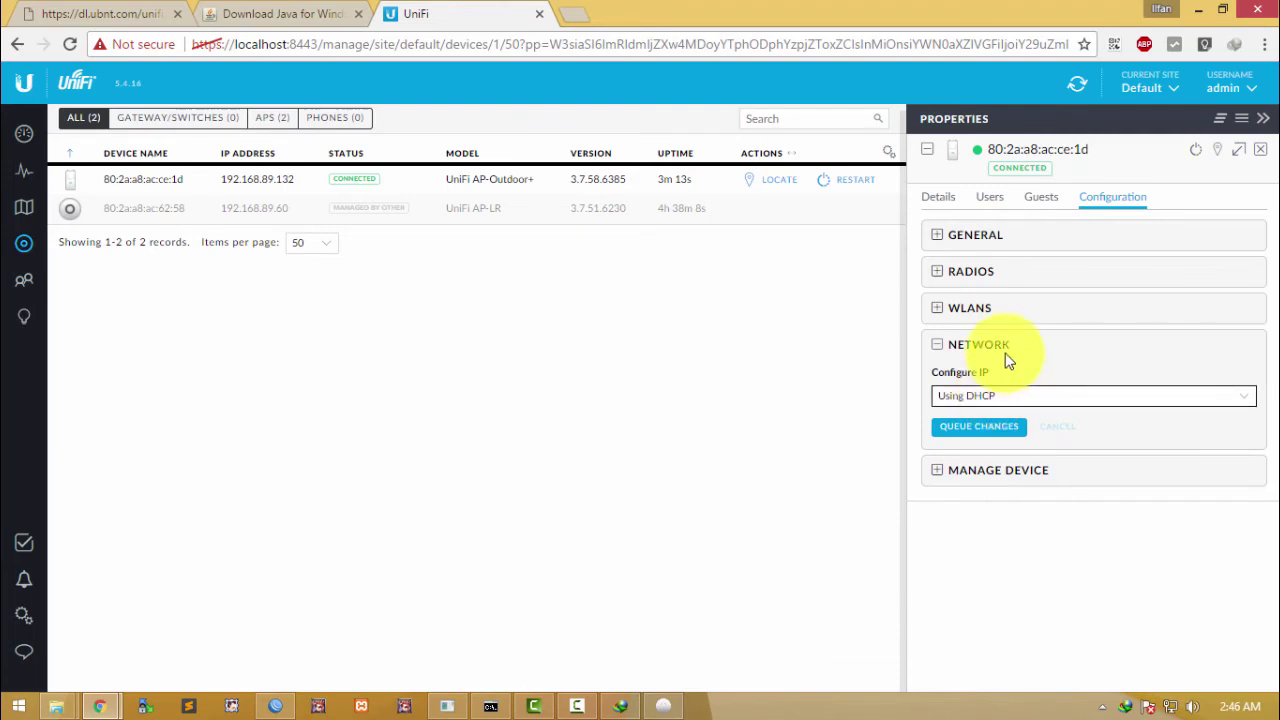
click(1003, 397)
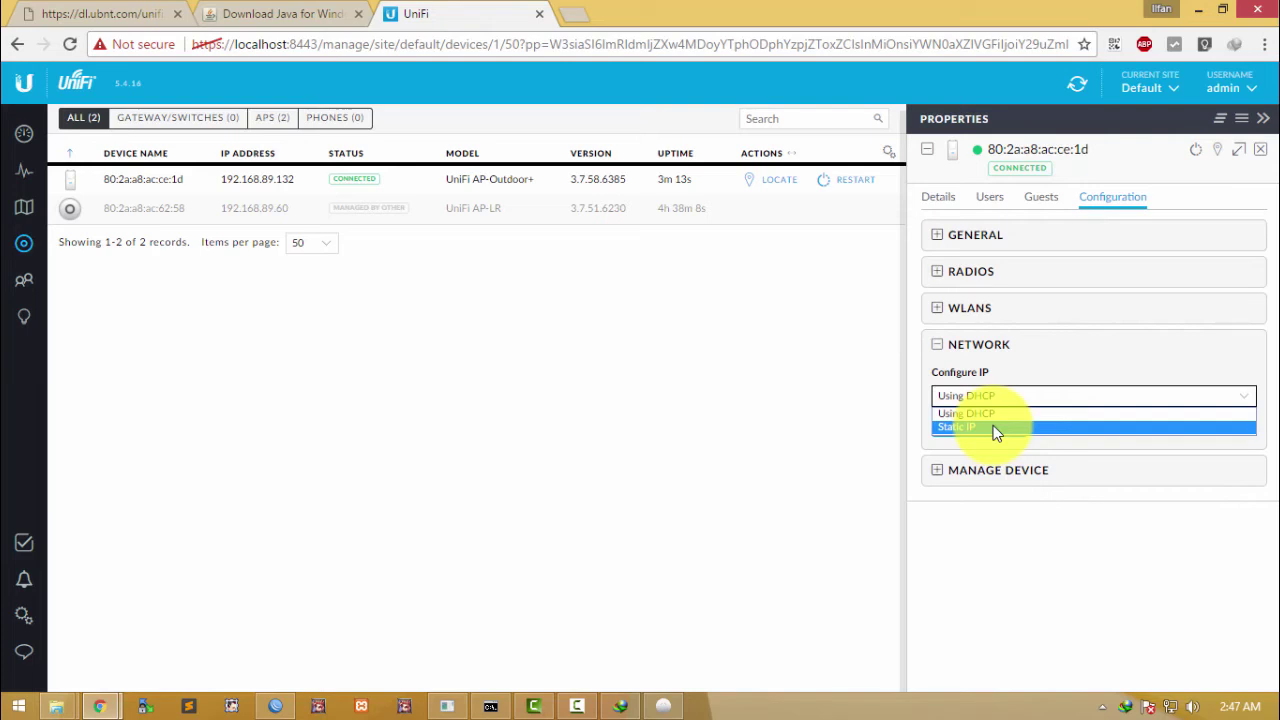
click(1017, 363)
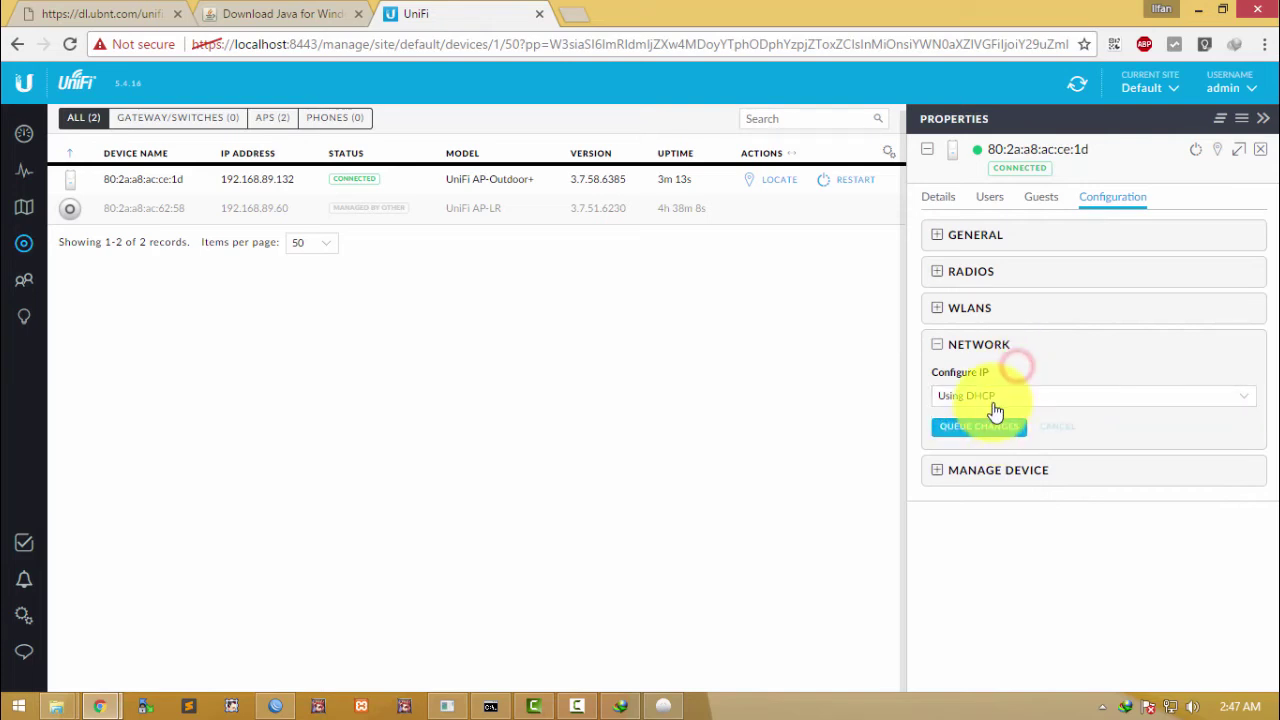
click(993, 400)
click(1072, 350)
click(1073, 352)
click(986, 397)
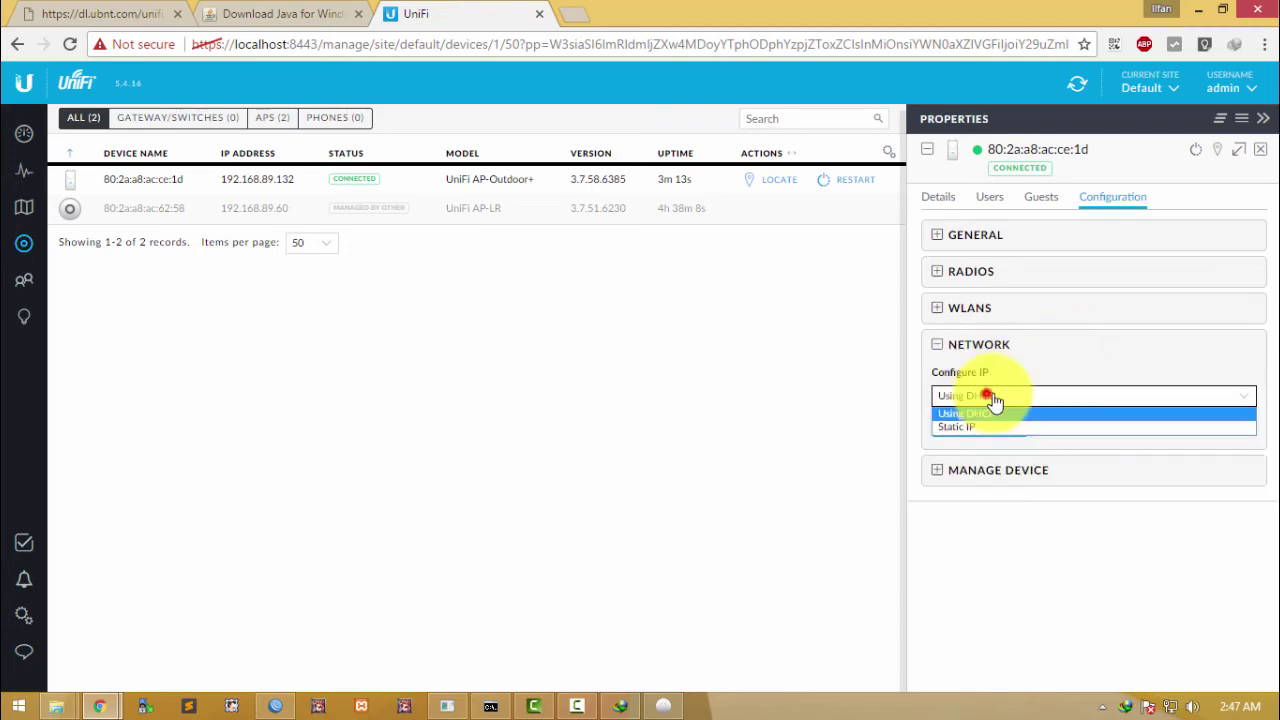
click(1043, 360)
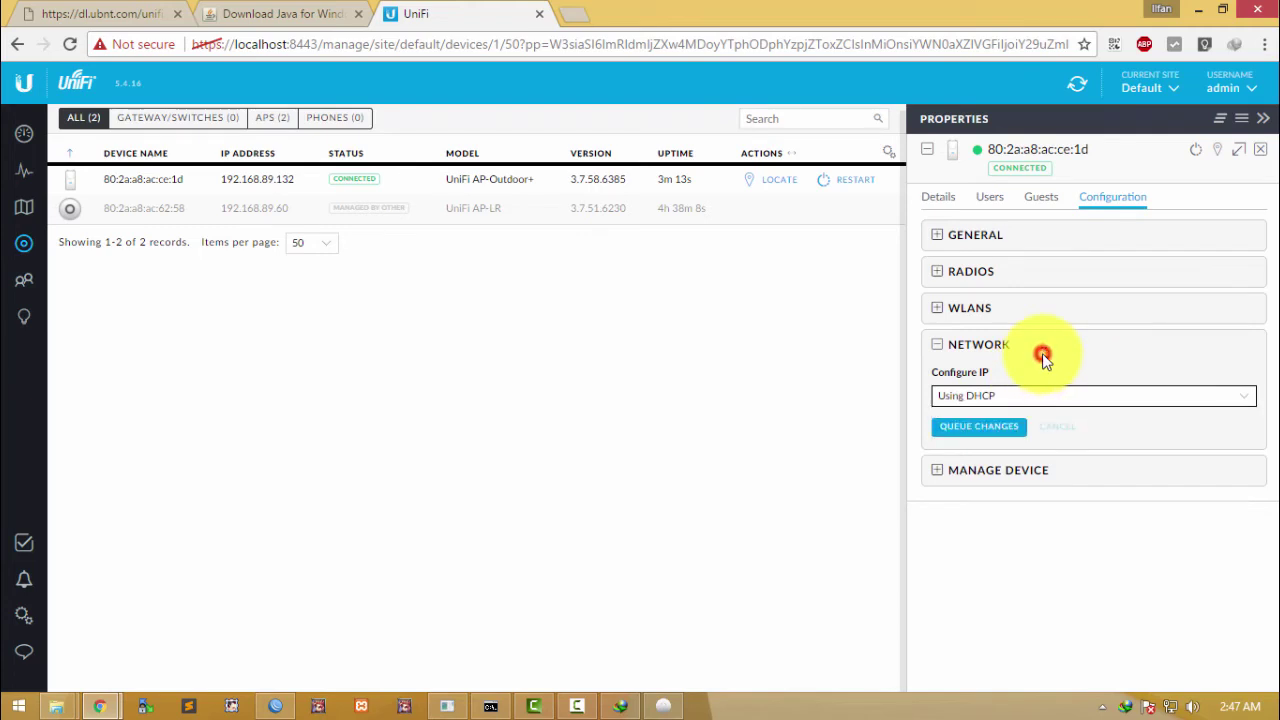
click(1015, 477)
click(1024, 345)
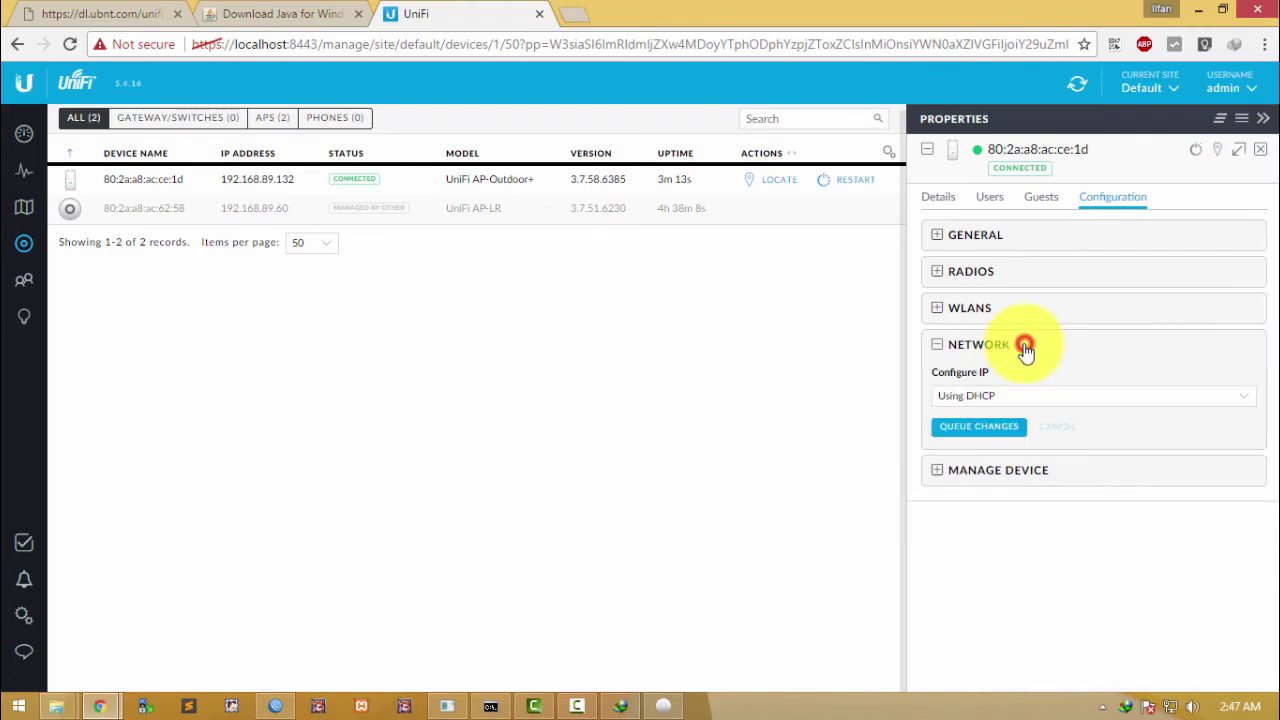
click(986, 397)
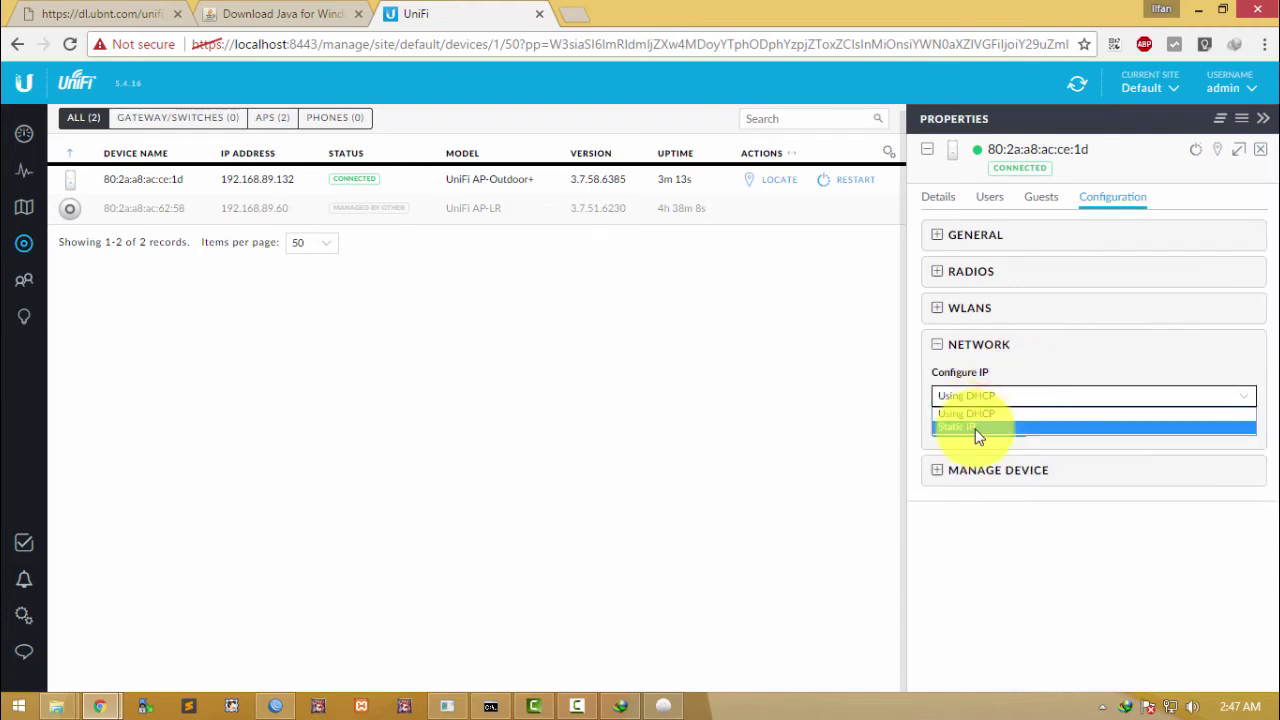
click(978, 429)
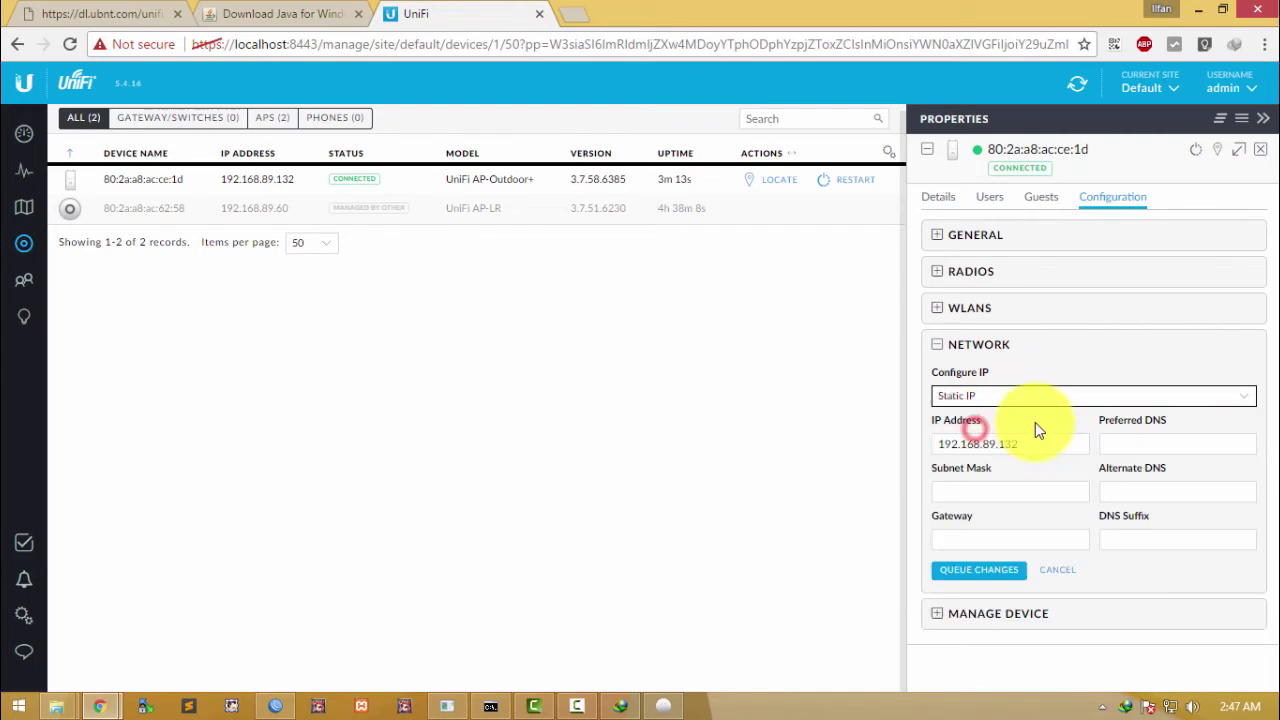
click(985, 400)
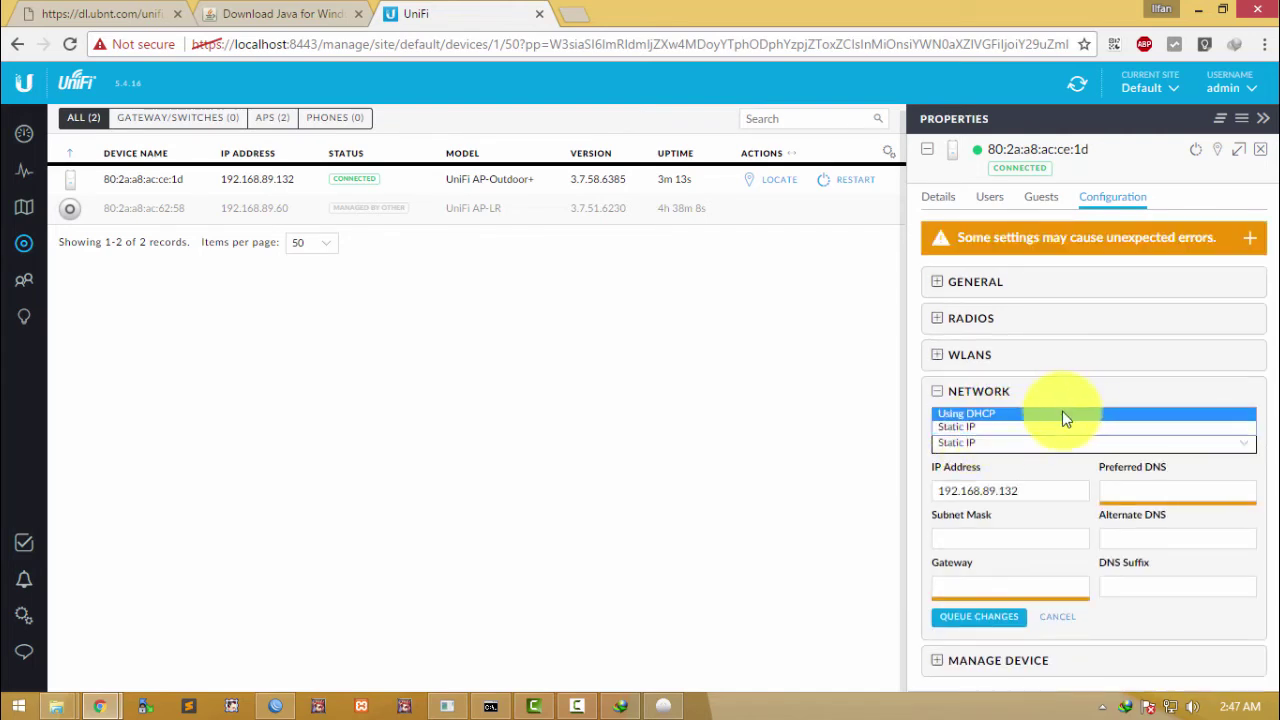
click(957, 394)
click(965, 395)
click(970, 400)
click(974, 441)
click(973, 462)
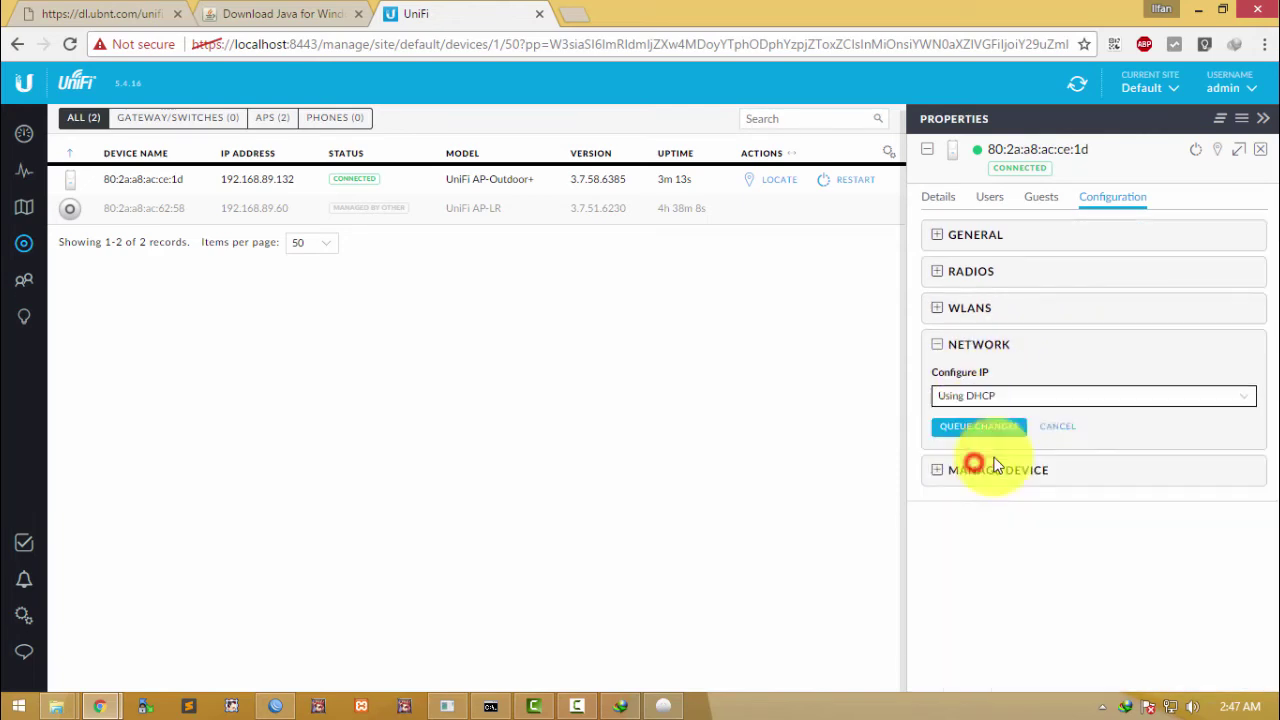
click(1067, 437)
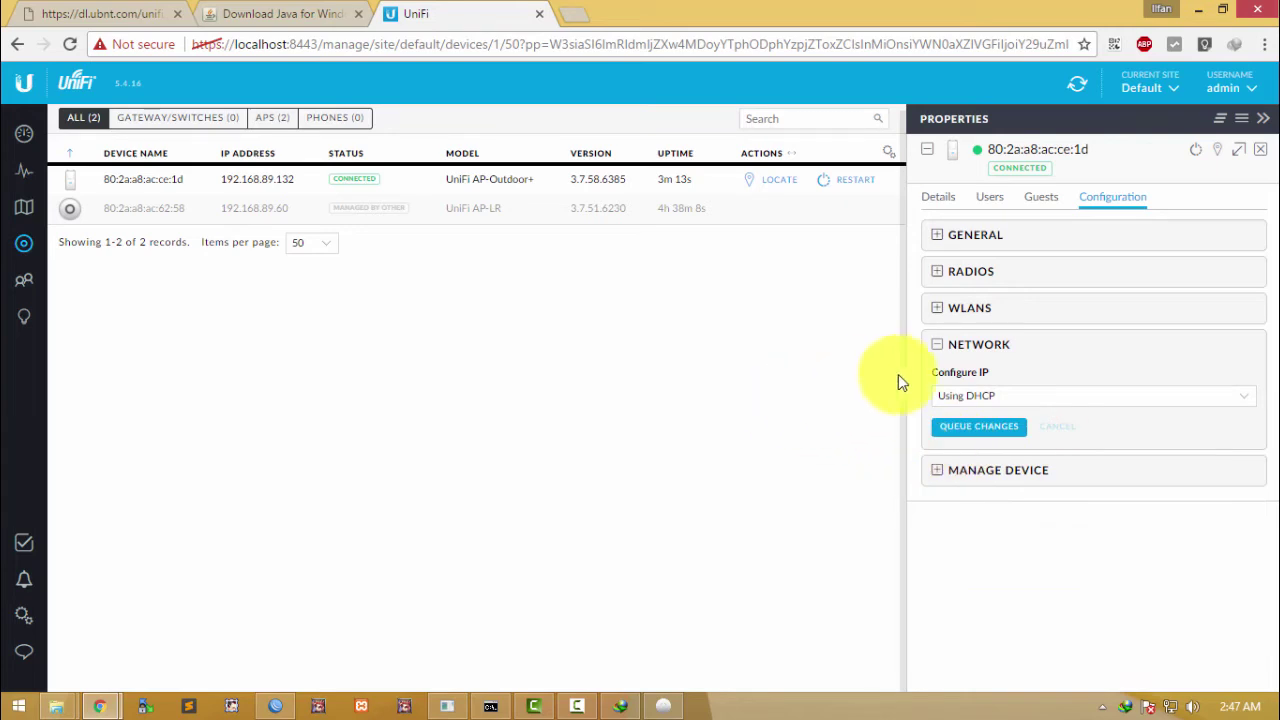
click(759, 377)
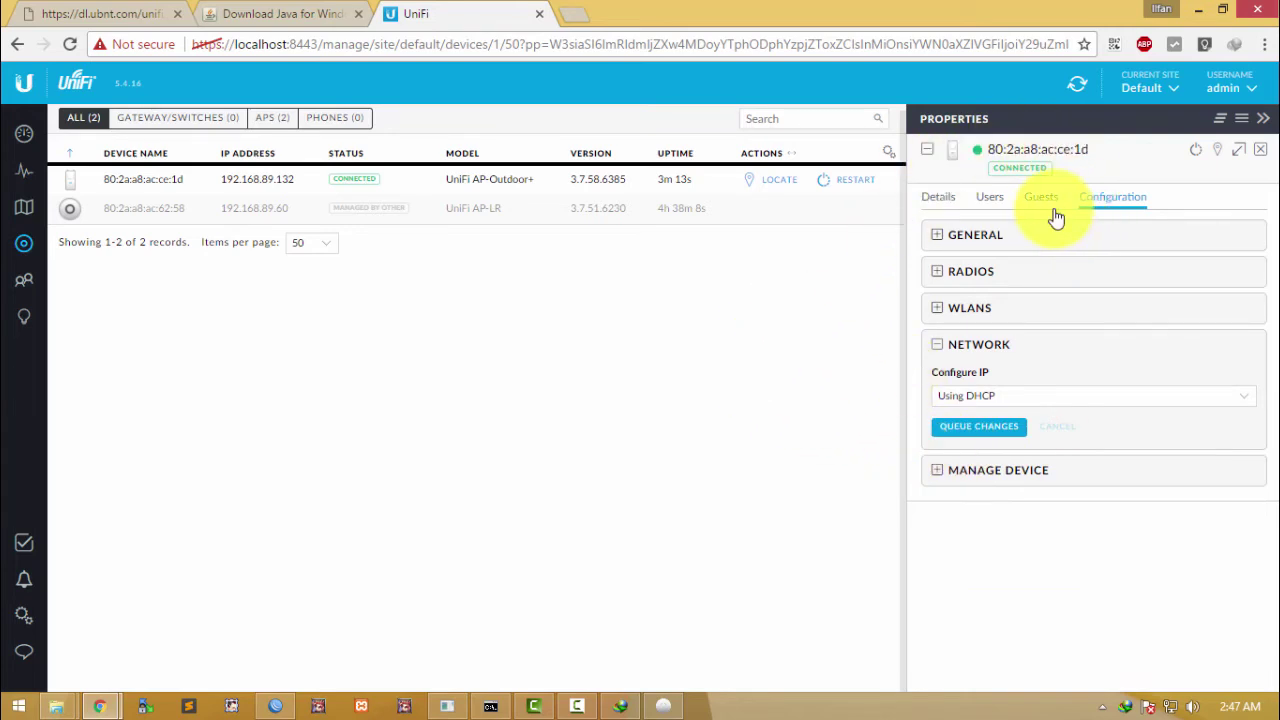
click(611, 341)
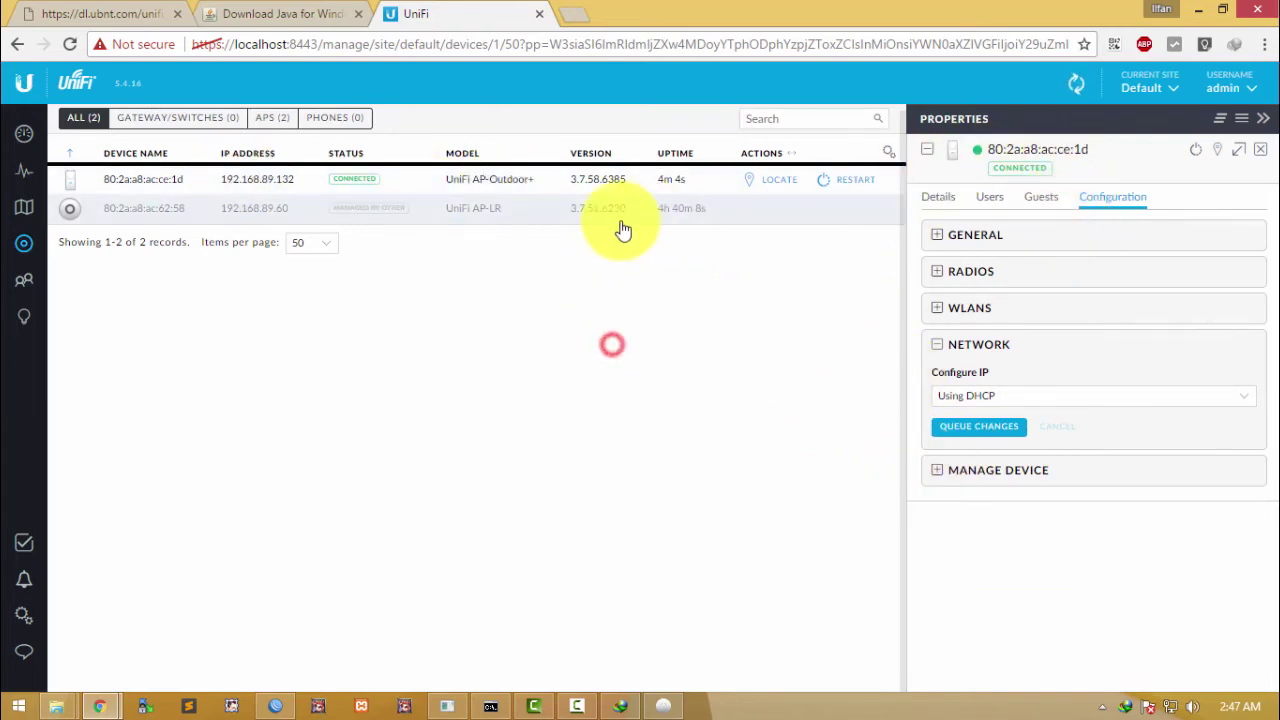
click(537, 285)
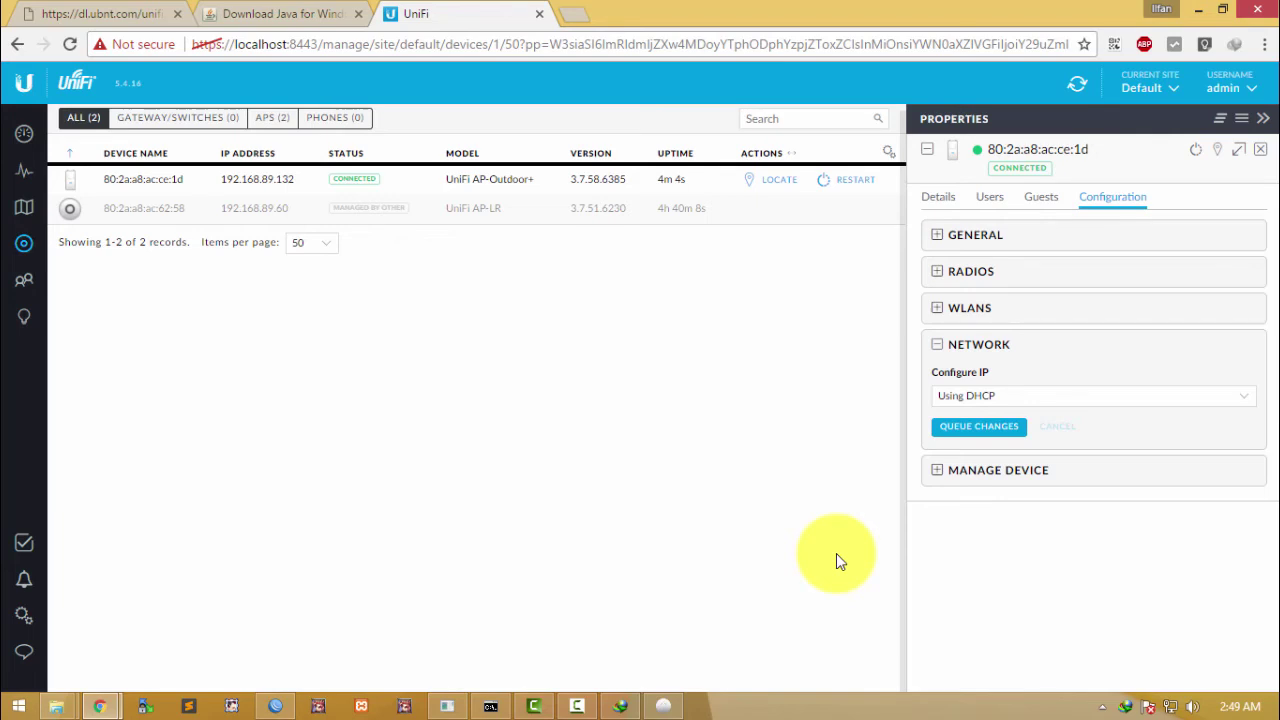
click(1172, 704)
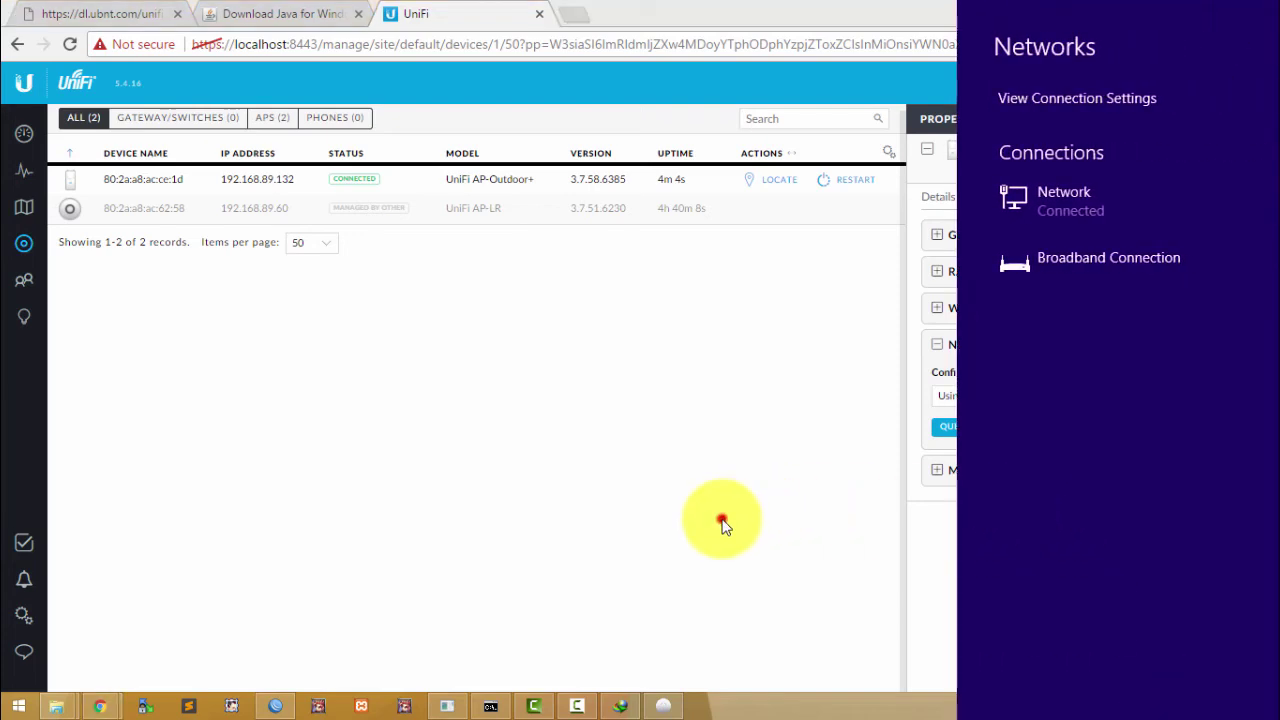
click(722, 518)
right_click(763, 503)
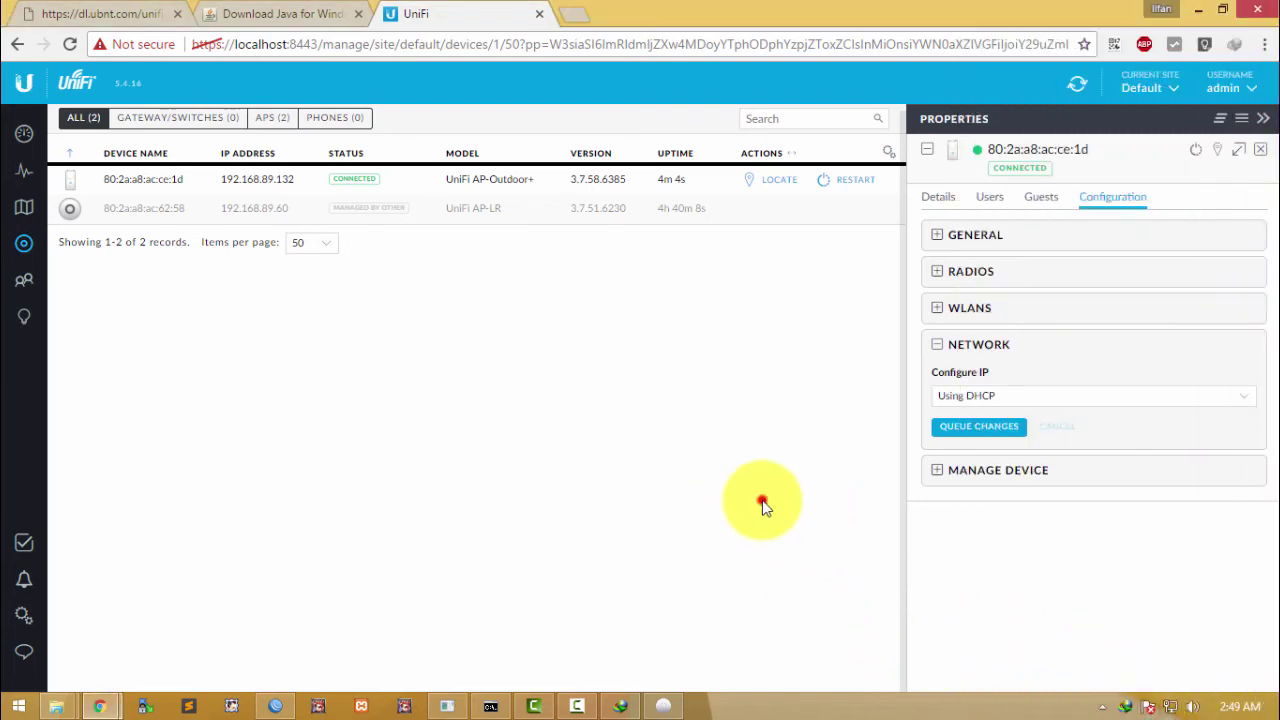
click(607, 322)
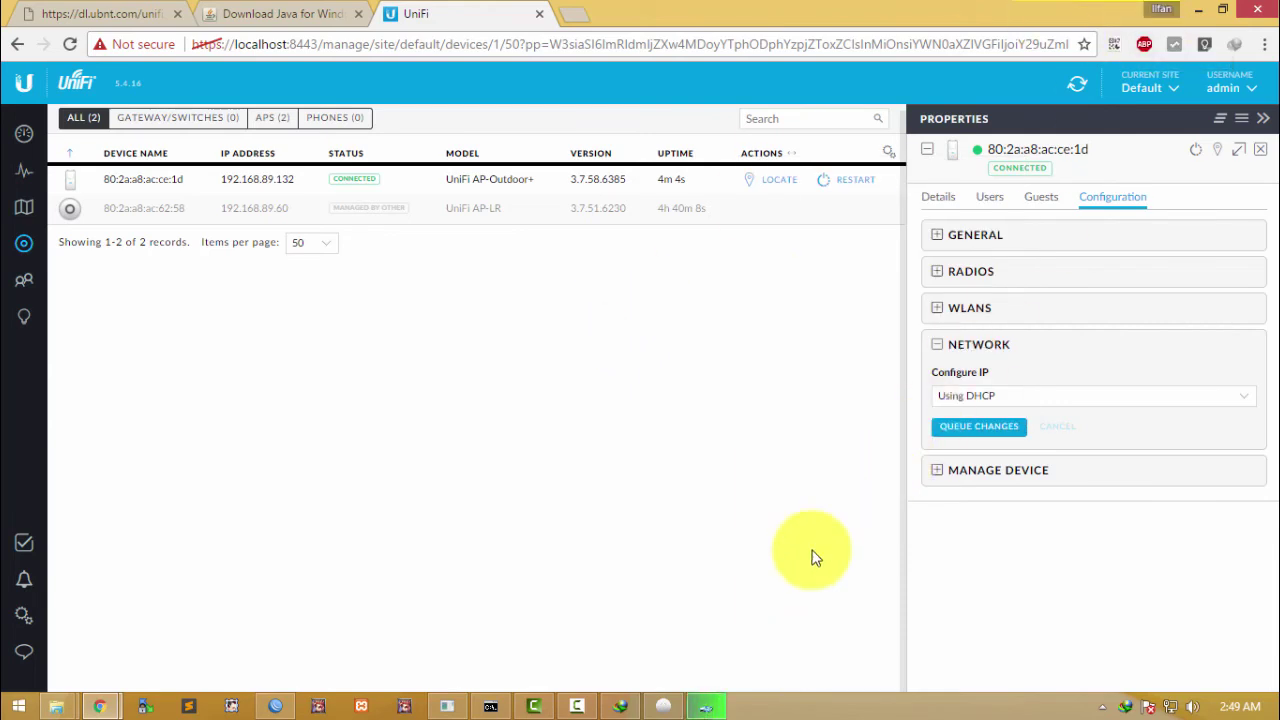
click(706, 706)
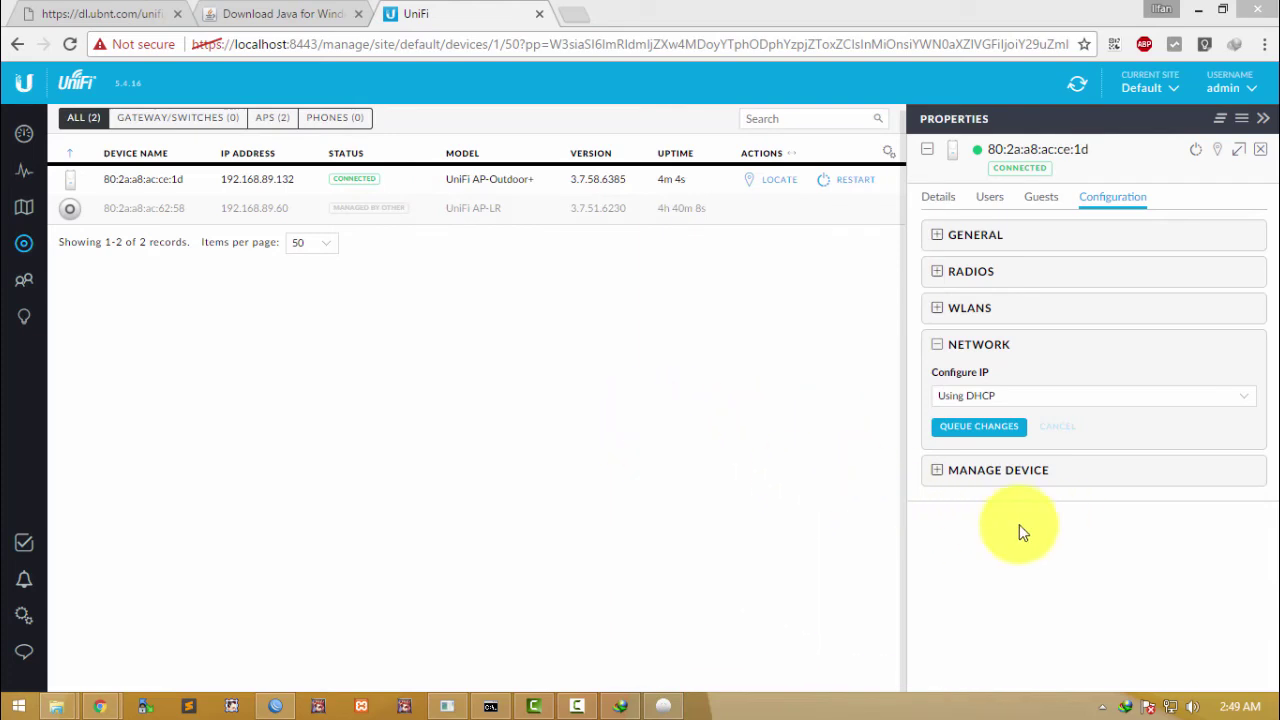
click(1102, 706)
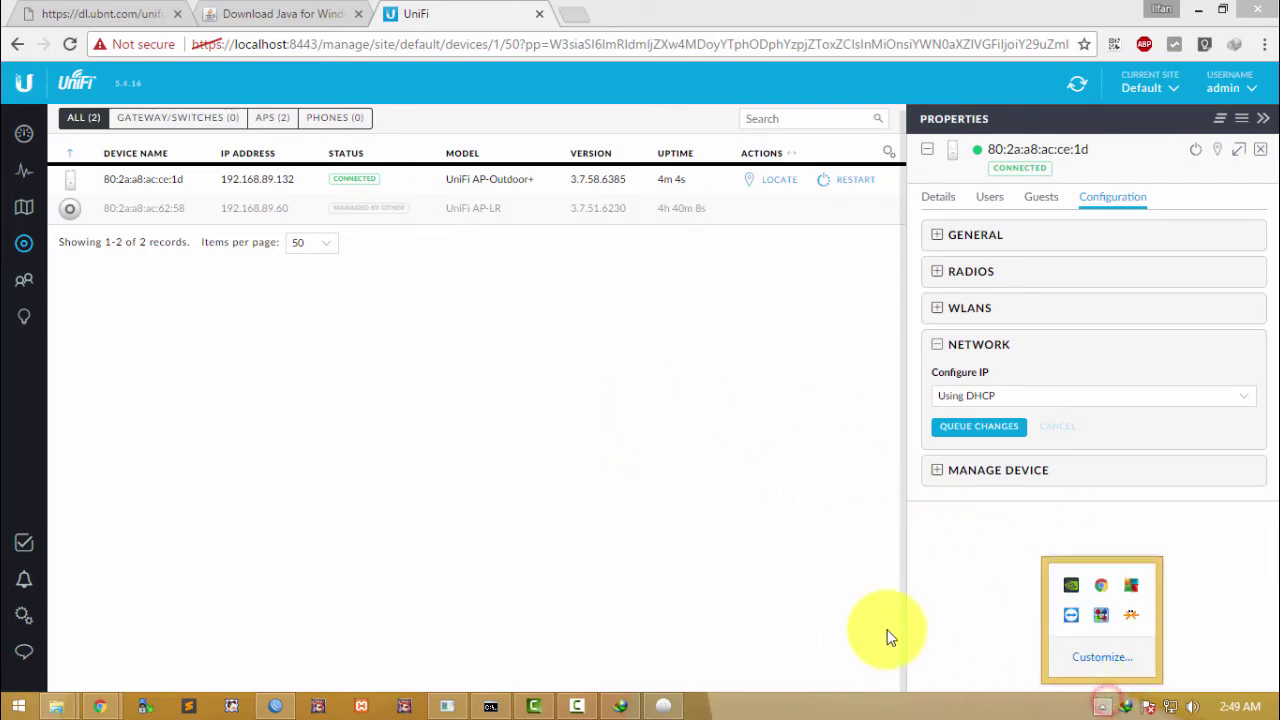
click(853, 589)
click(1160, 705)
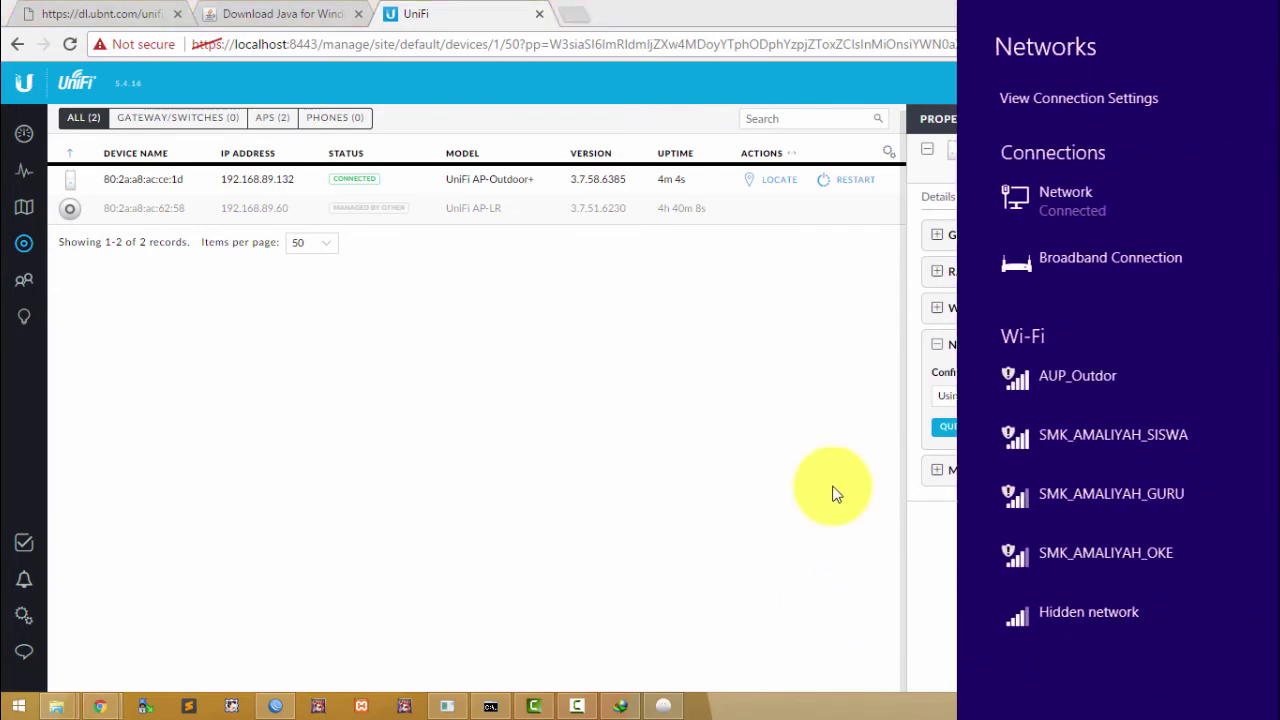
click(1128, 397)
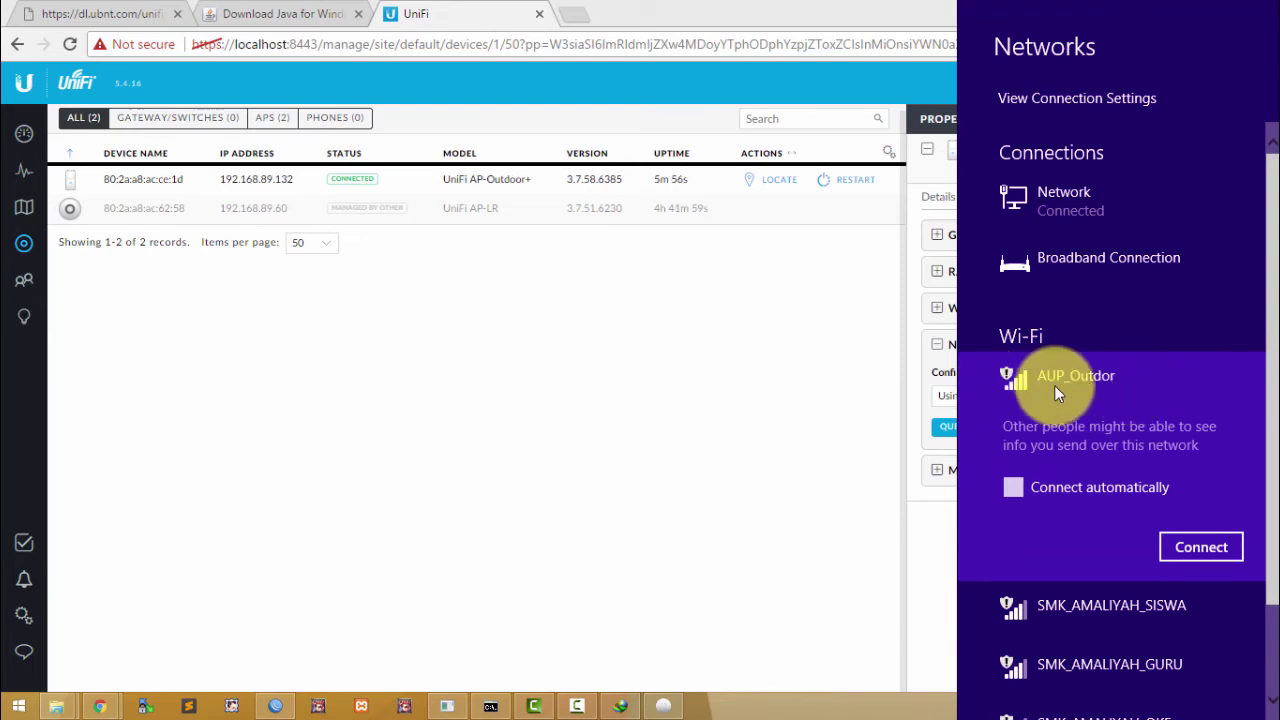
click(595, 392)
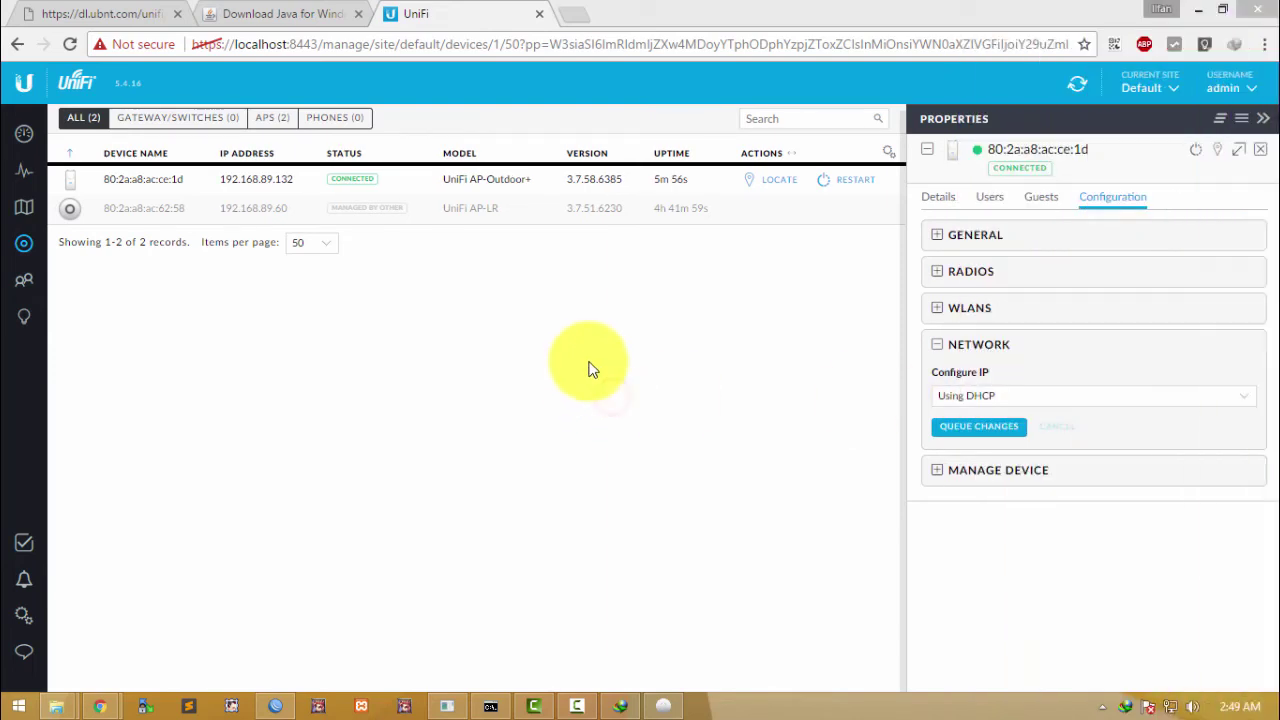
Step: Show the AUP_Outdor wireless network in Settings, then open Windows' Network and Sharing Center
click(24, 615)
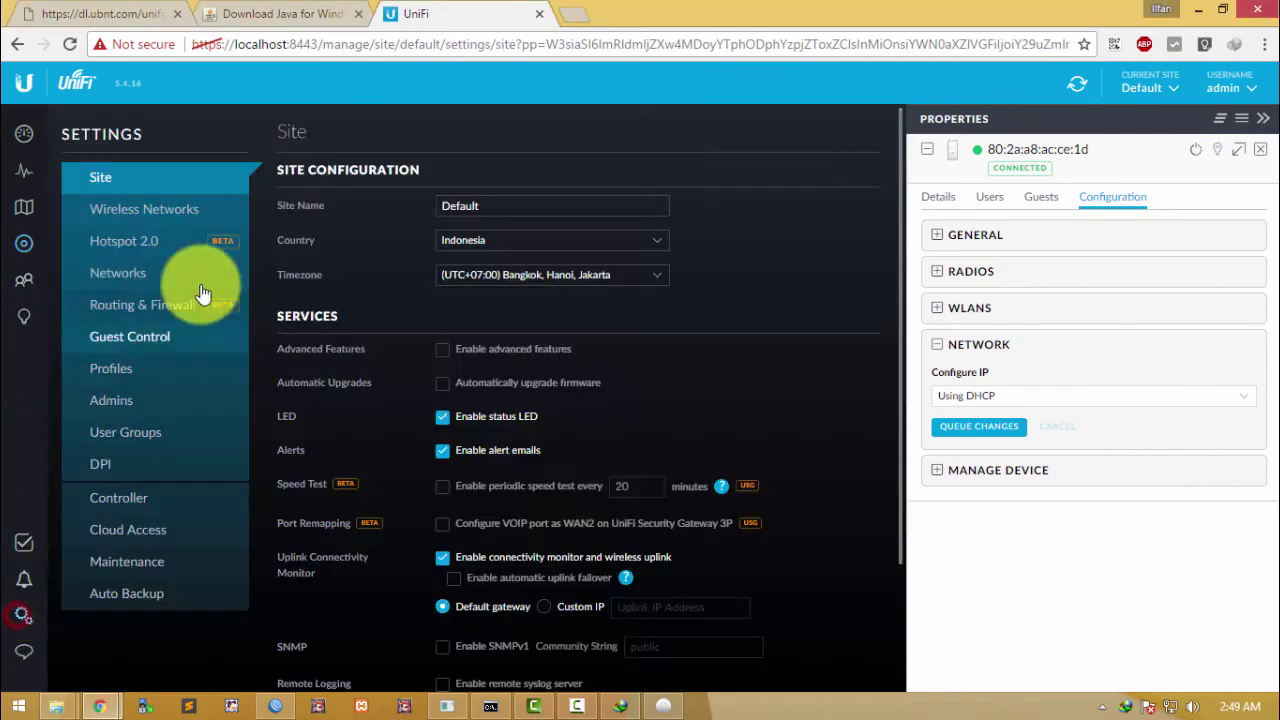
click(137, 207)
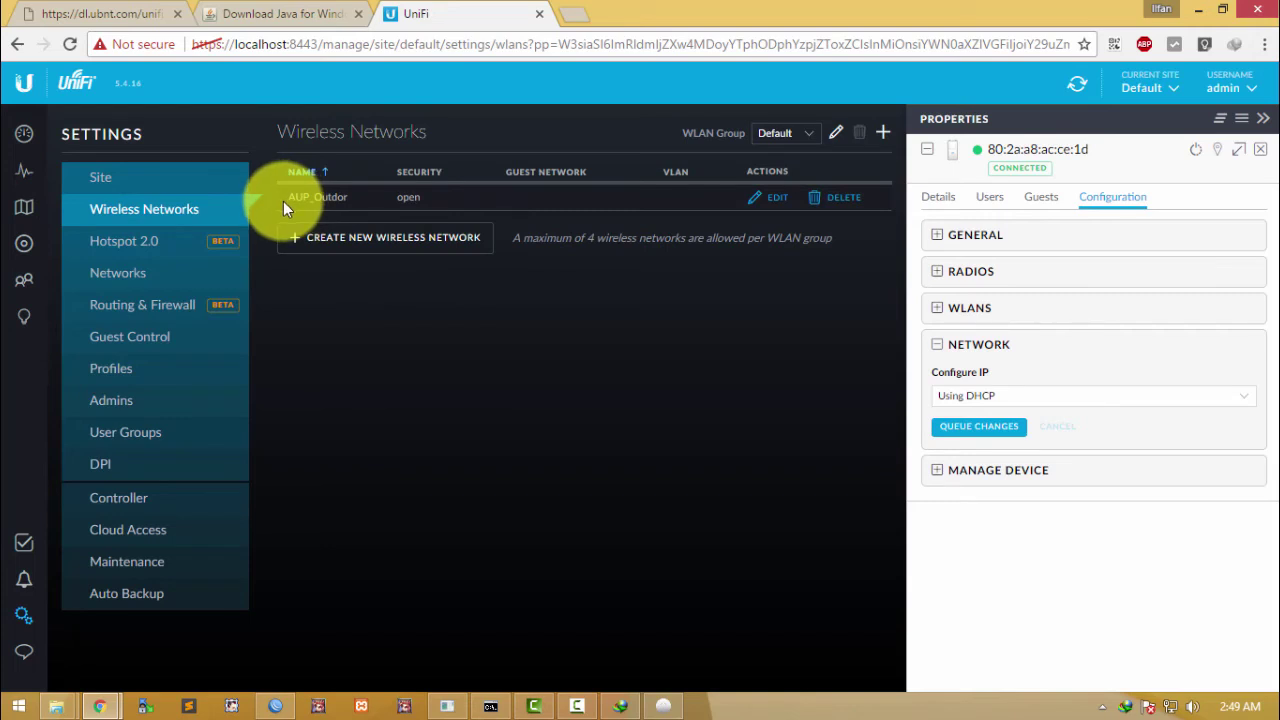
right_click(1148, 705)
click(1143, 700)
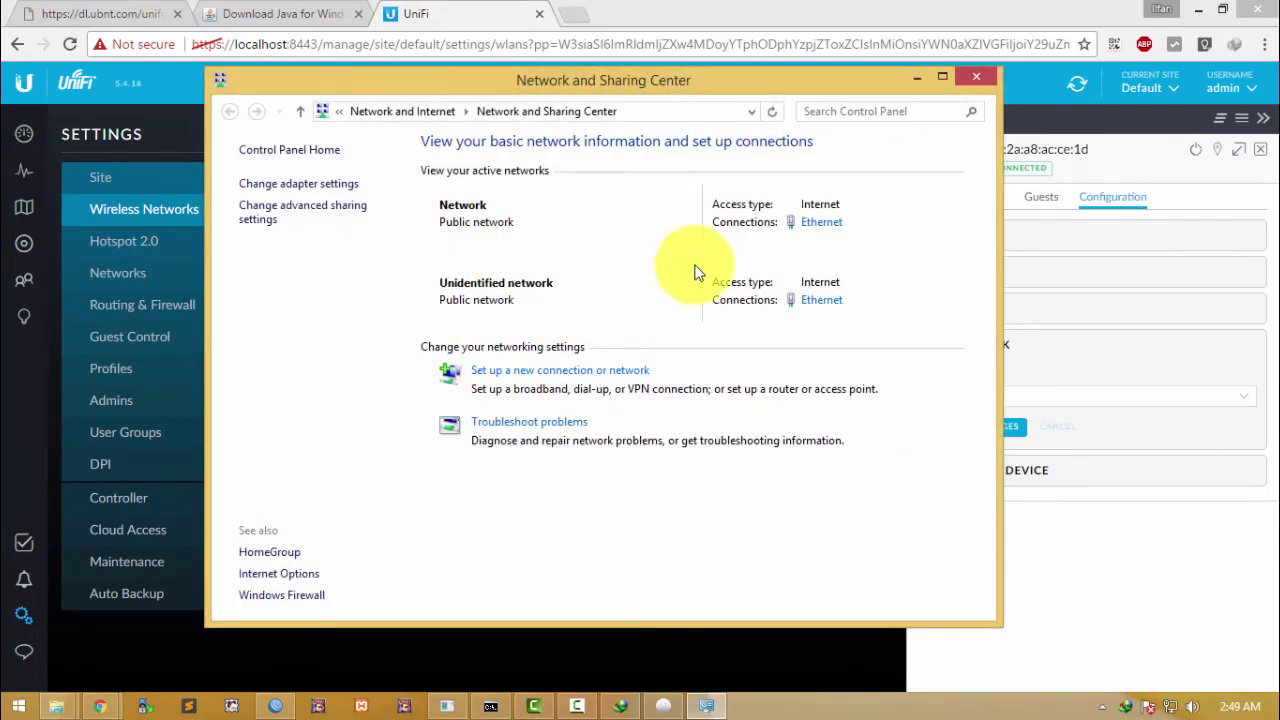
Step: Disable the Ethernet adapter in Network Connections and close both Windows network windows
click(300, 185)
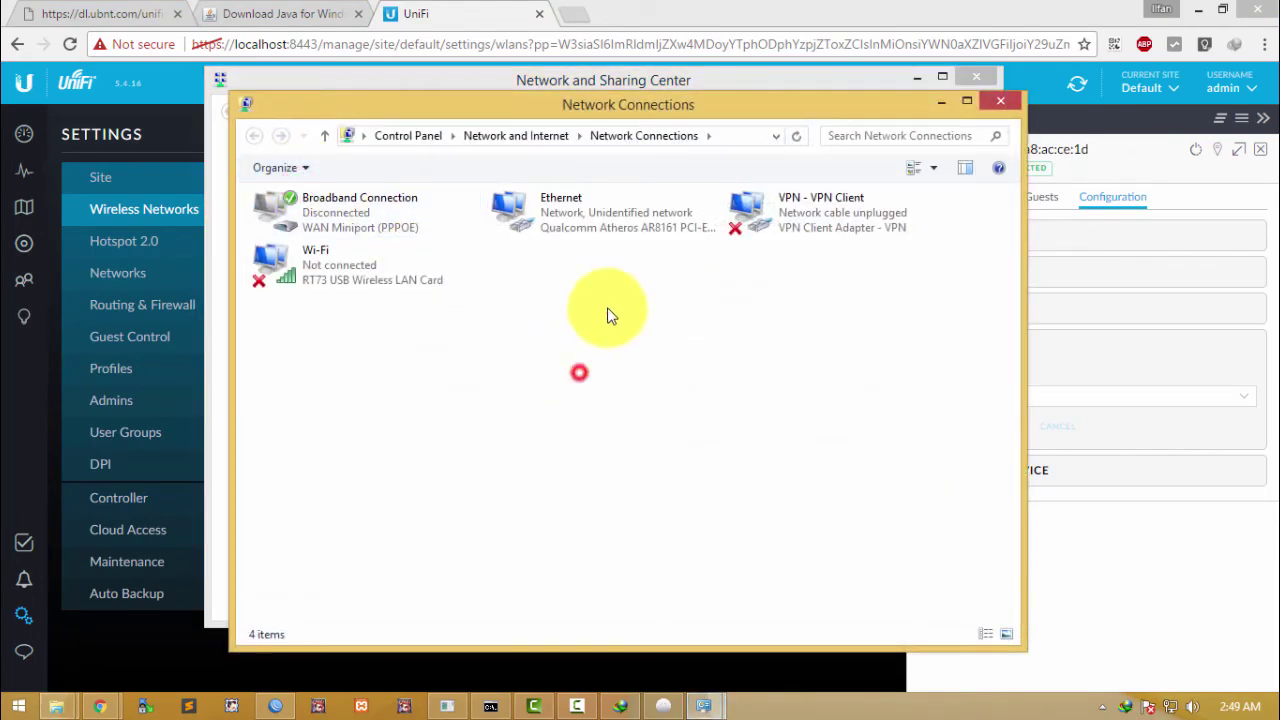
right_click(611, 230)
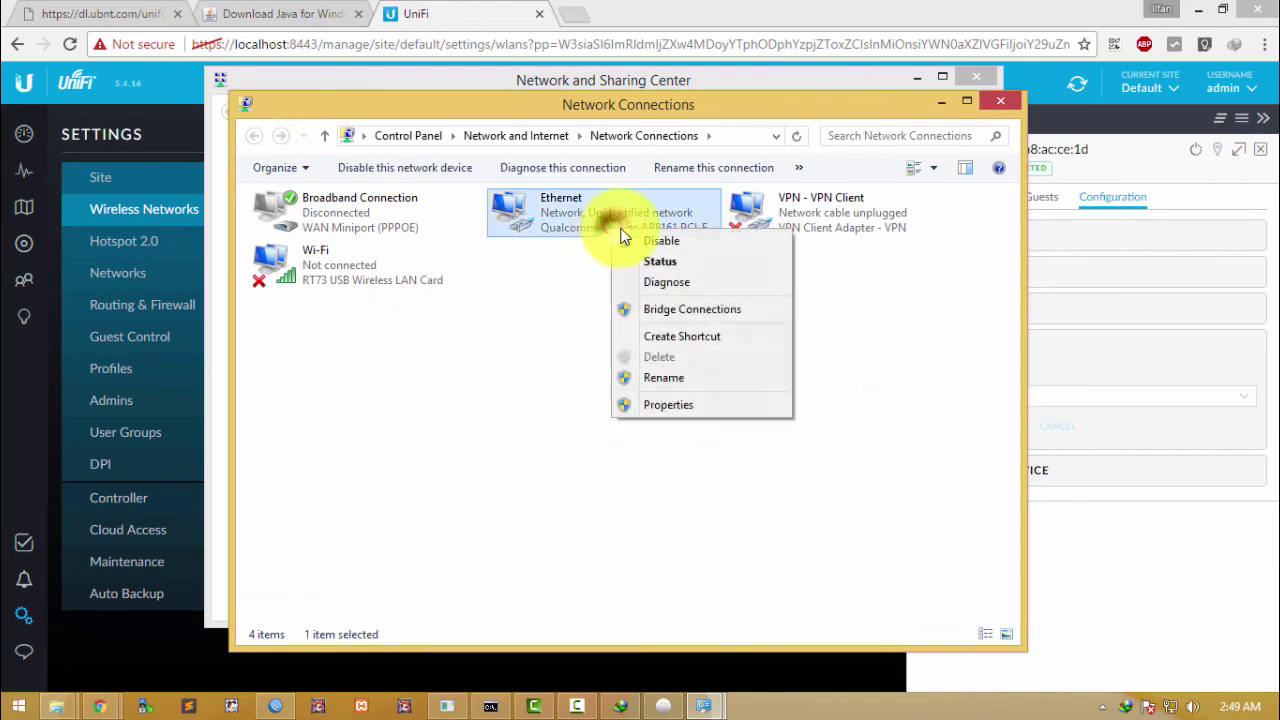
click(630, 242)
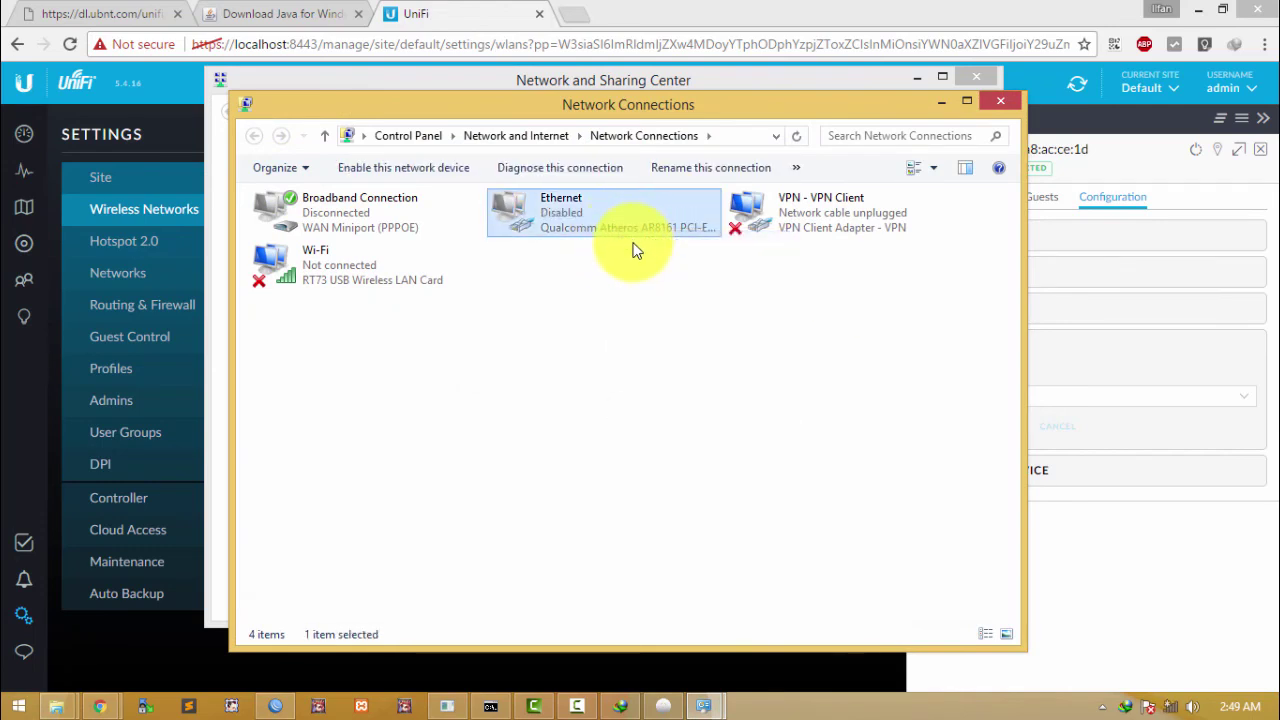
click(997, 103)
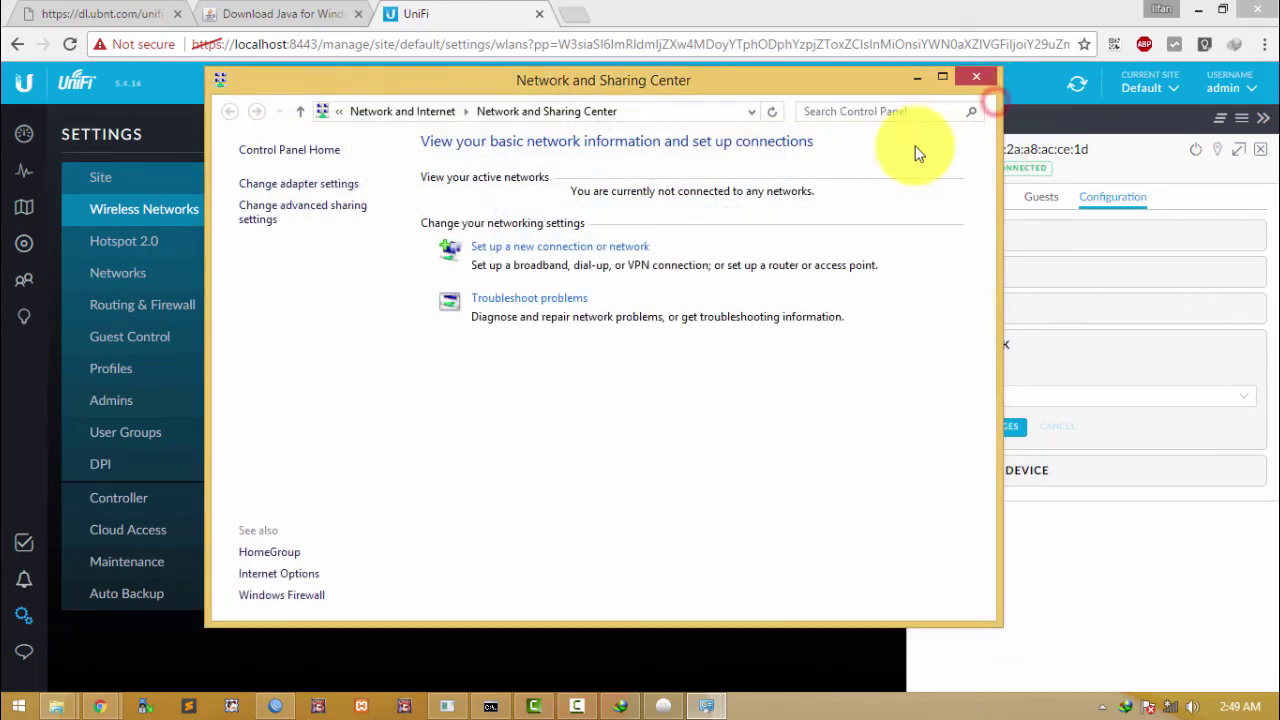
click(973, 80)
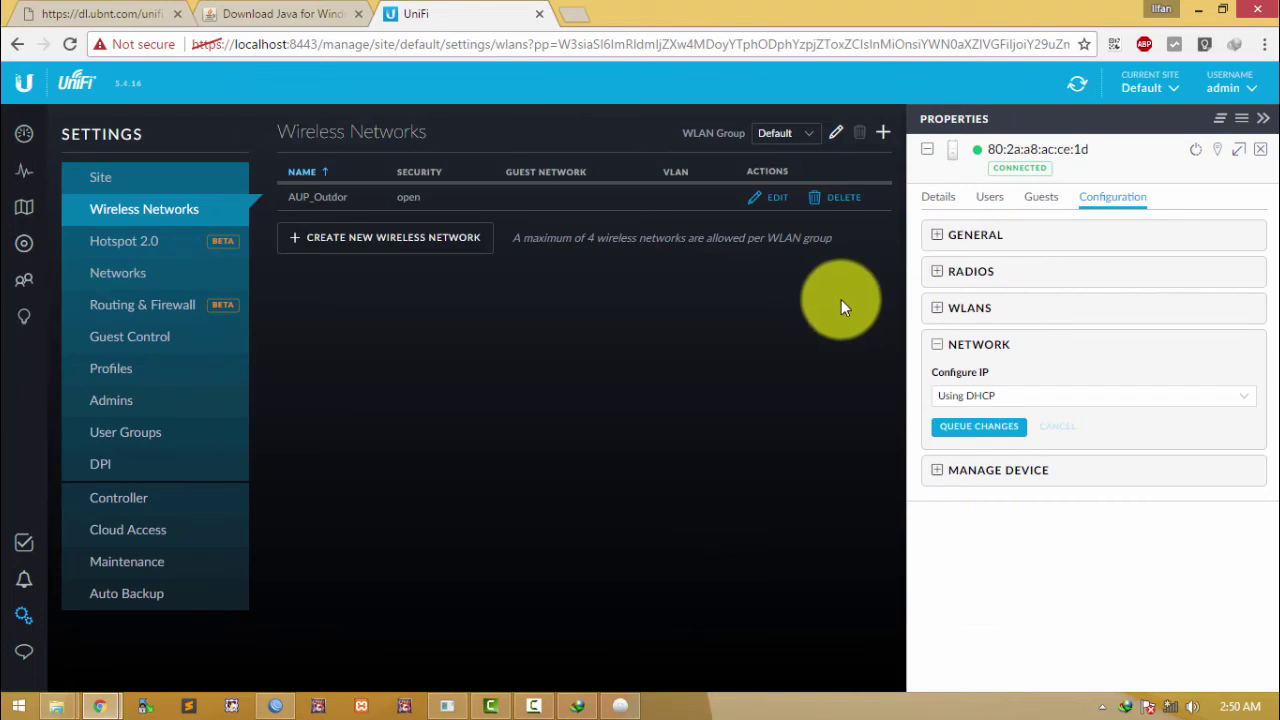
Step: Join the open AUP_Outdor Wi-Fi network with Connect automatically left unchecked
click(1175, 710)
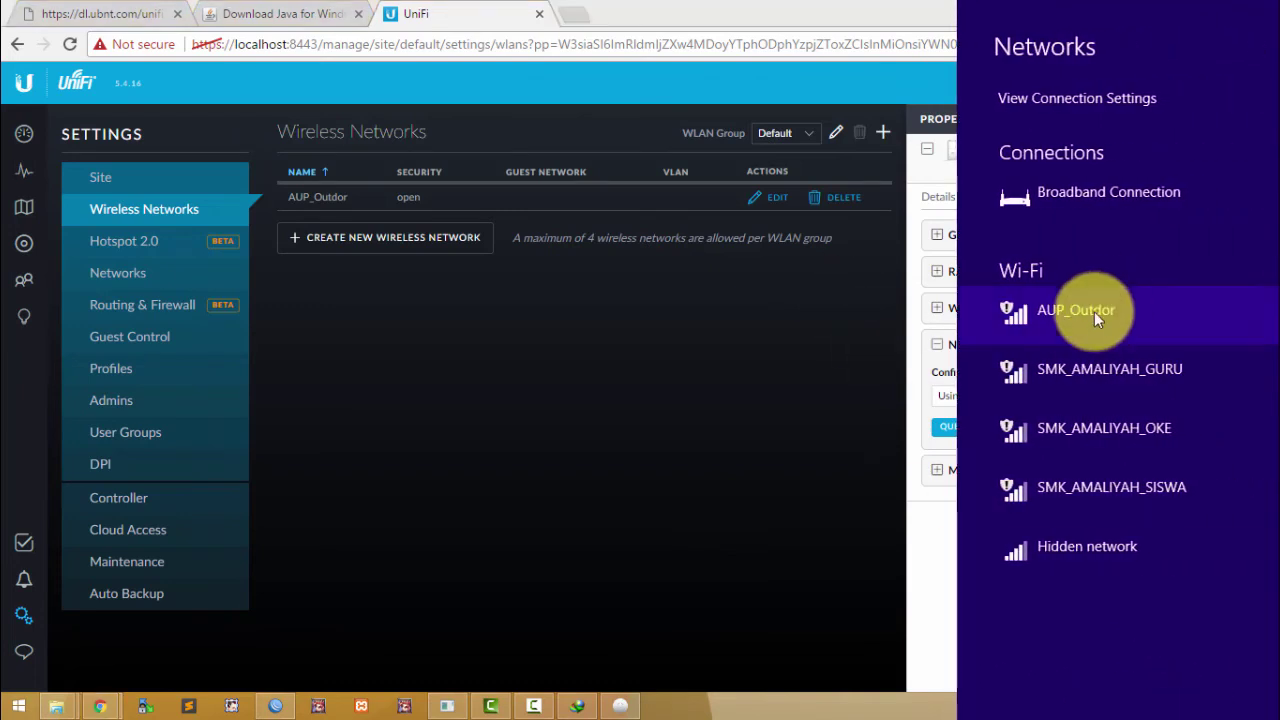
click(1100, 308)
click(1066, 418)
click(1066, 420)
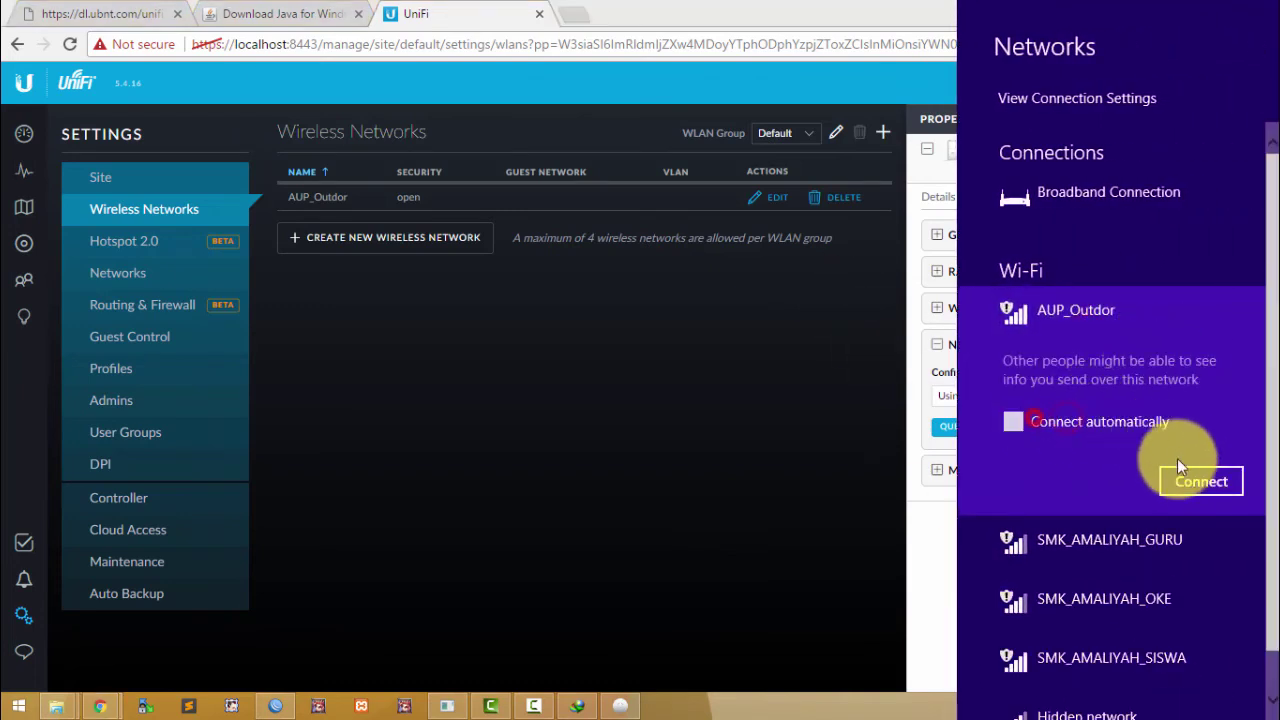
click(1199, 484)
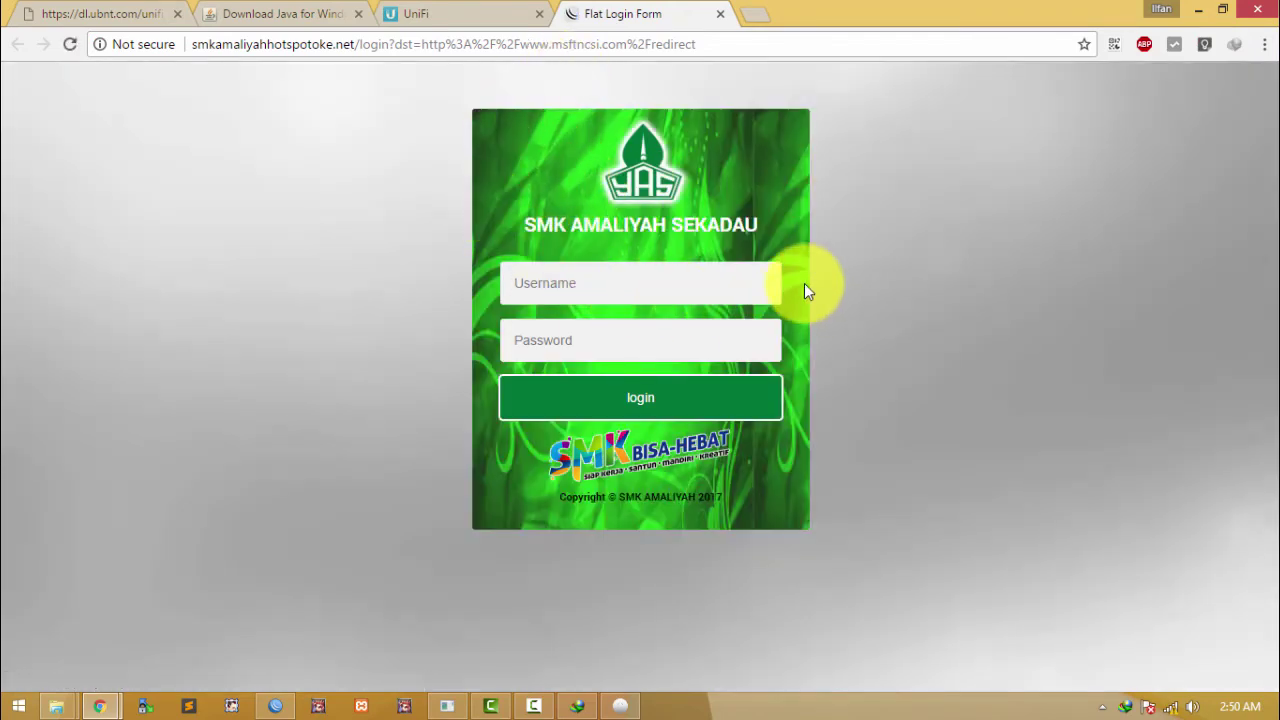
Step: Log in to the school hotspot page as admin so Google loads, then go back to the UniFi tab
click(592, 275)
click(589, 331)
click(586, 291)
click(691, 334)
click(628, 276)
text(admin)
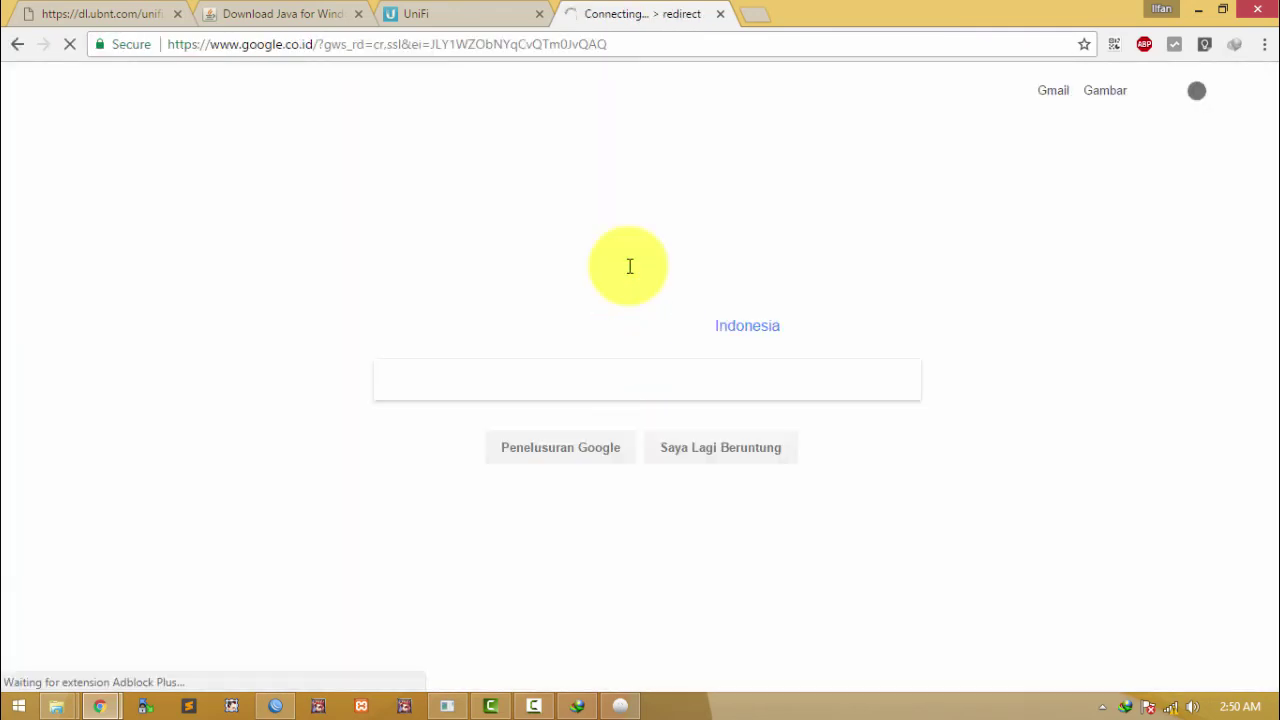
click(649, 391)
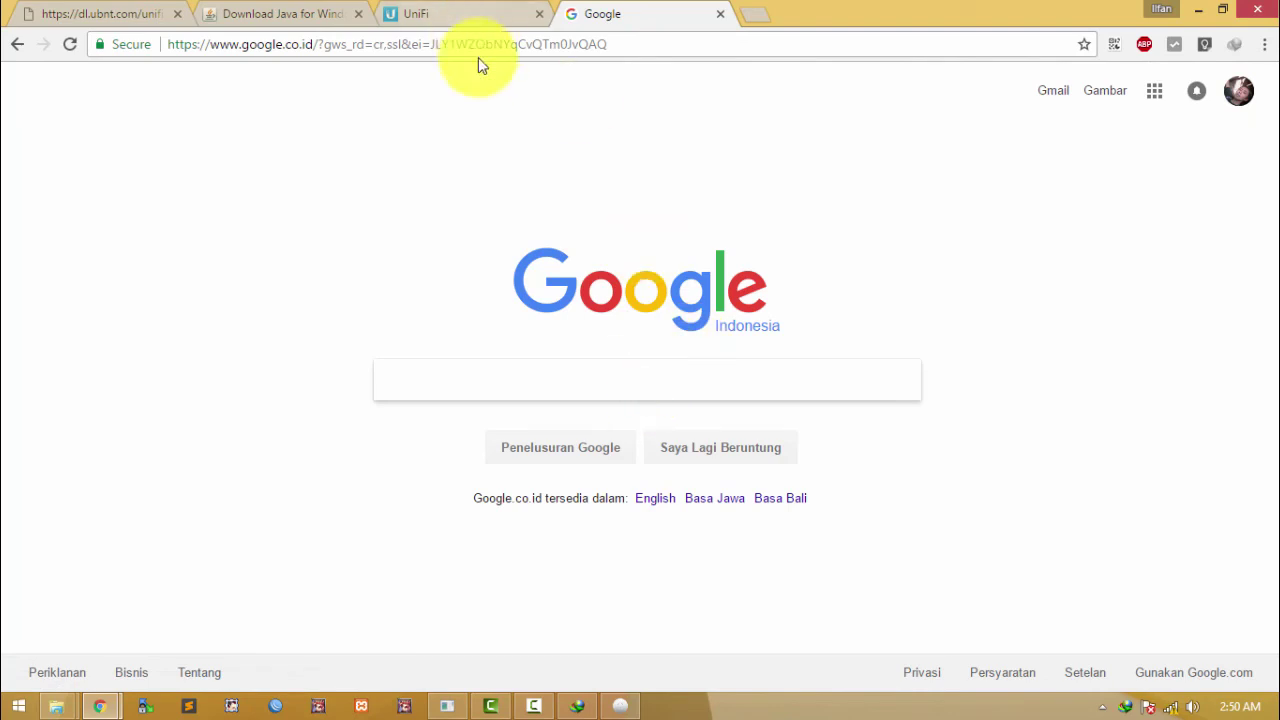
click(477, 18)
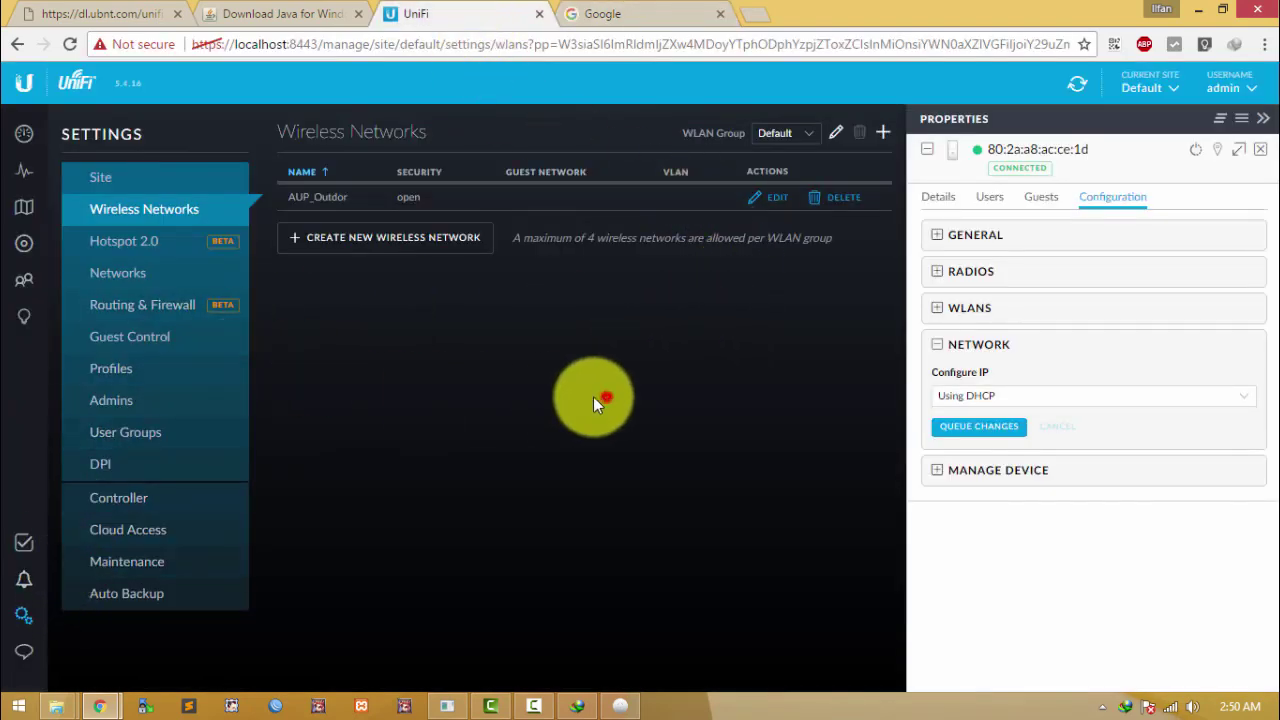
Step: Reload Wireless Networks, edit AUP_Outdor with Advanced Options expanded, and show the AP's RADIOS settings
click(606, 397)
click(514, 342)
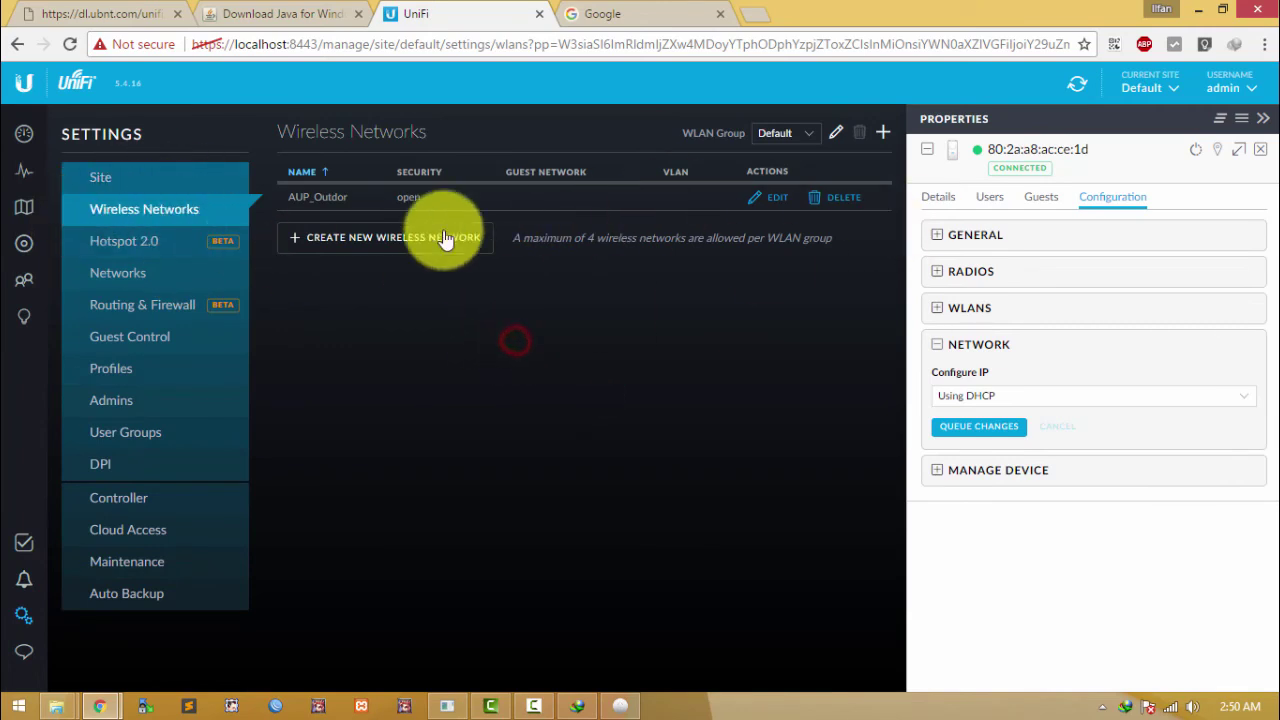
click(185, 216)
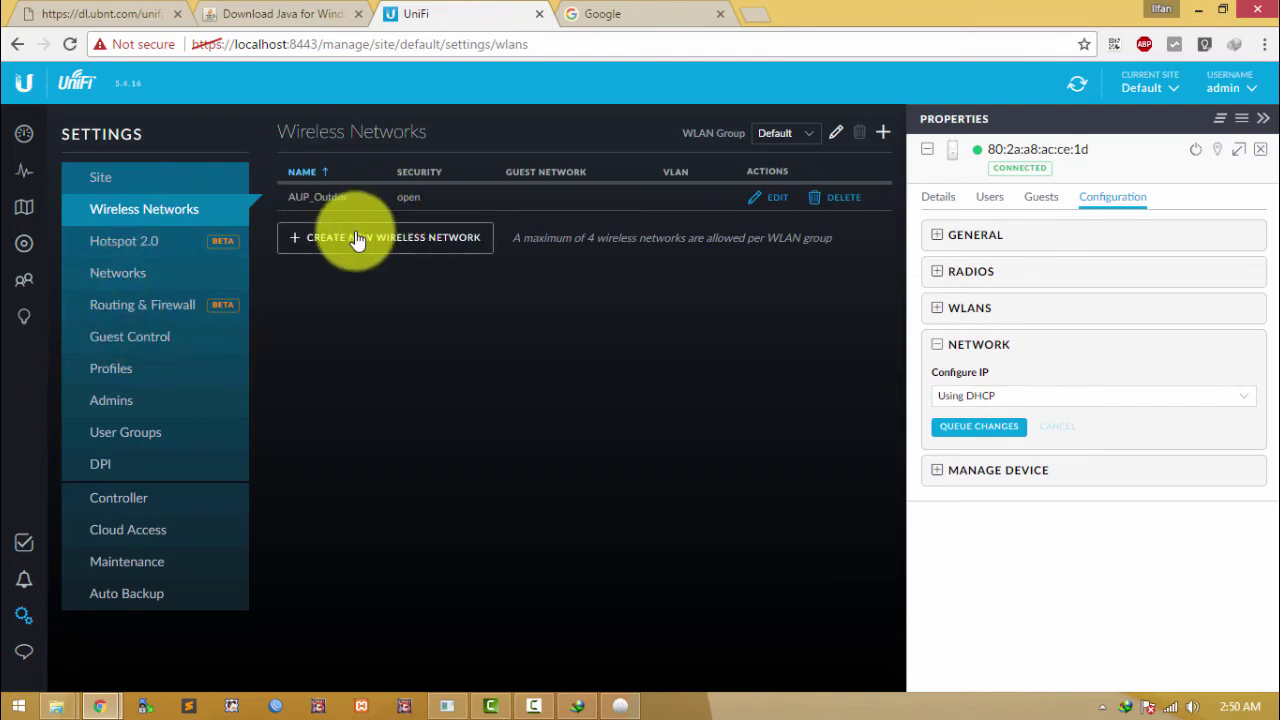
double_click(290, 197)
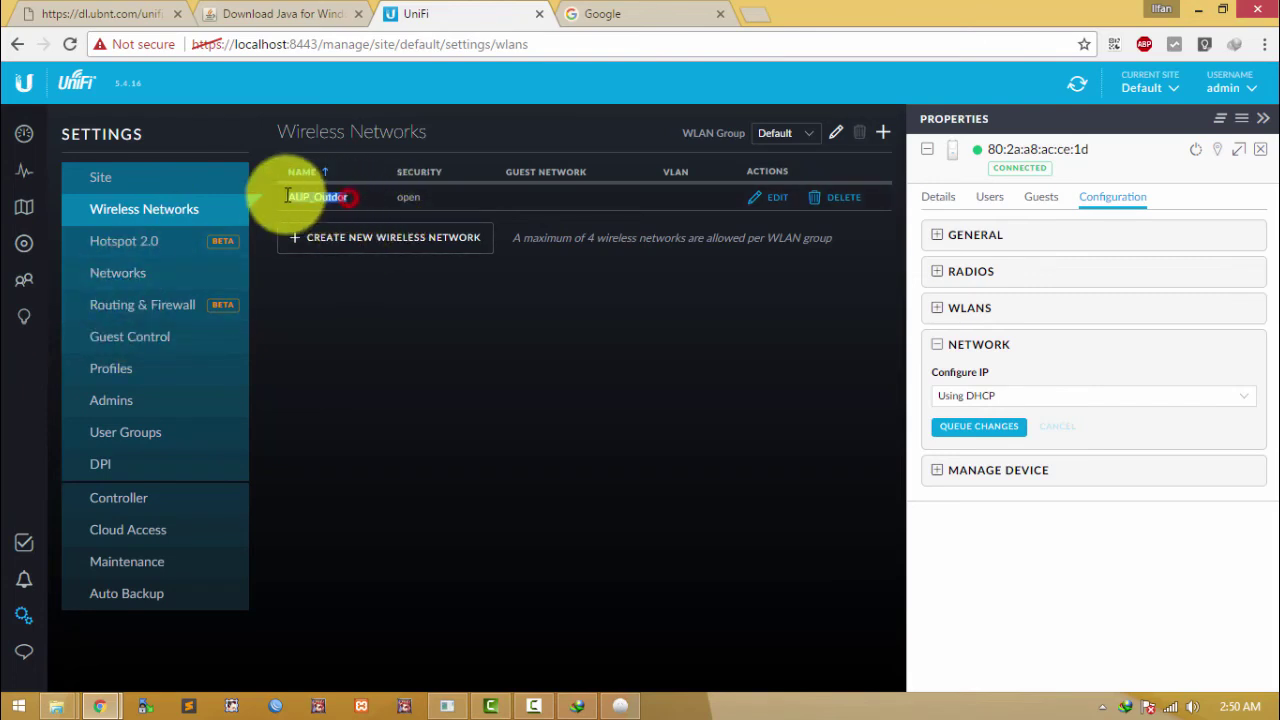
click(775, 197)
click(362, 363)
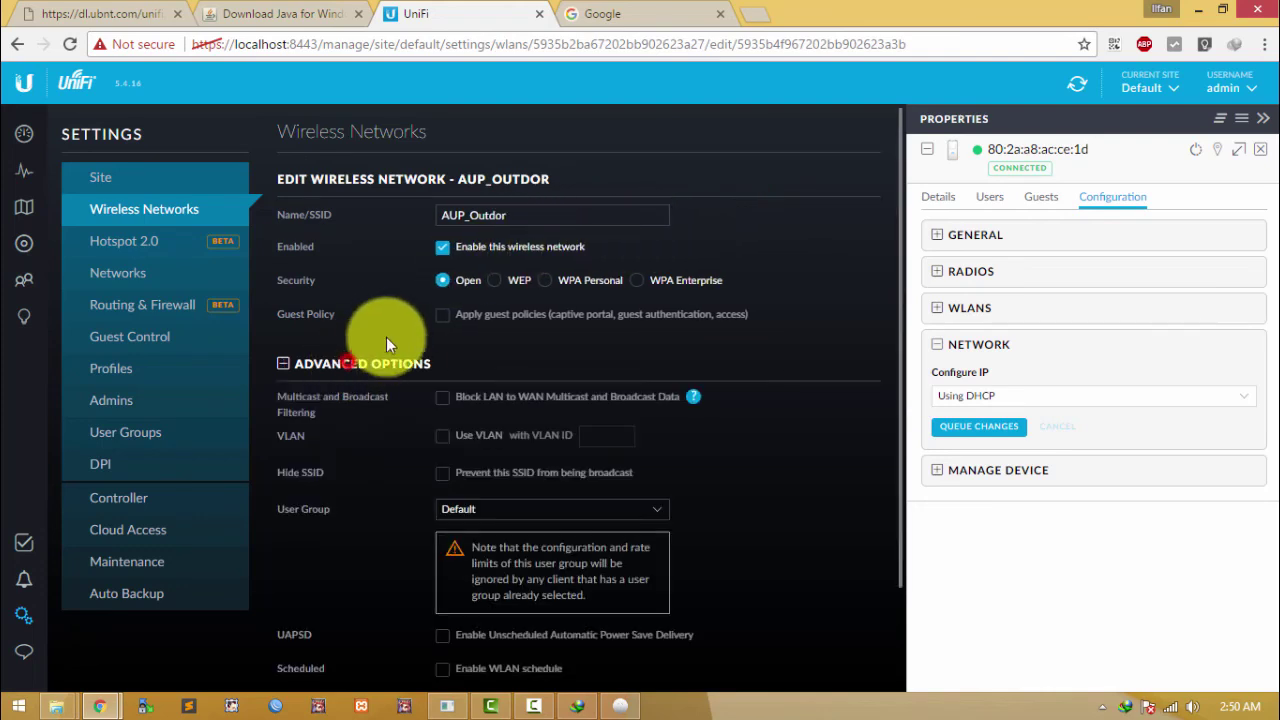
scroll(629, 230, down, 2)
scroll(629, 236, up, 2)
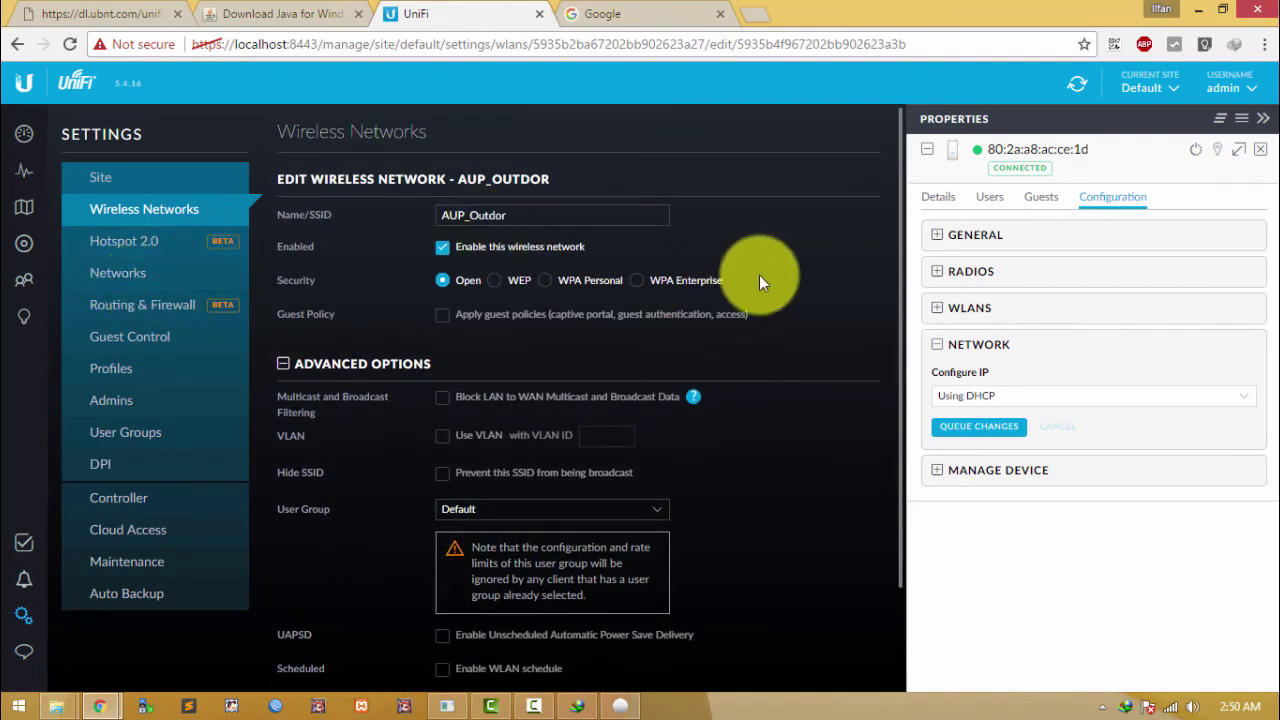
click(982, 270)
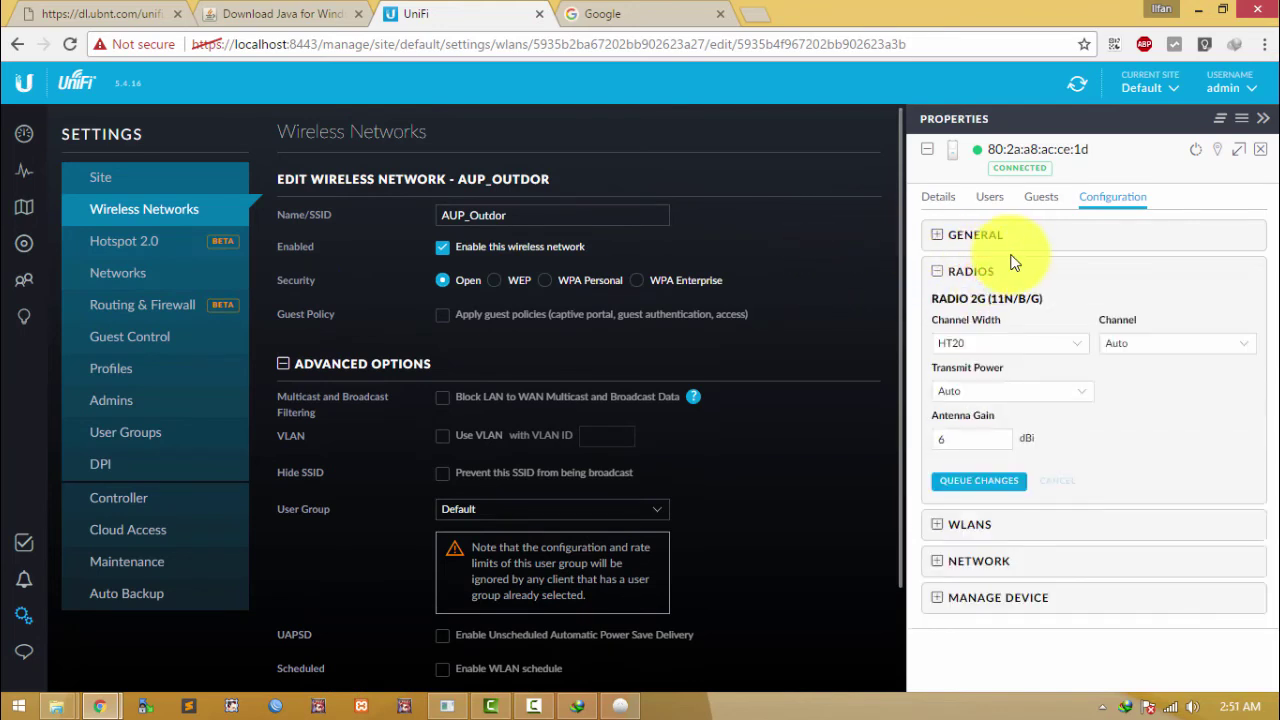
Step: On the AP-Outdoor+ radios, keep HT20 and the current channel, and set Transmit Power to High
click(24, 243)
click(386, 180)
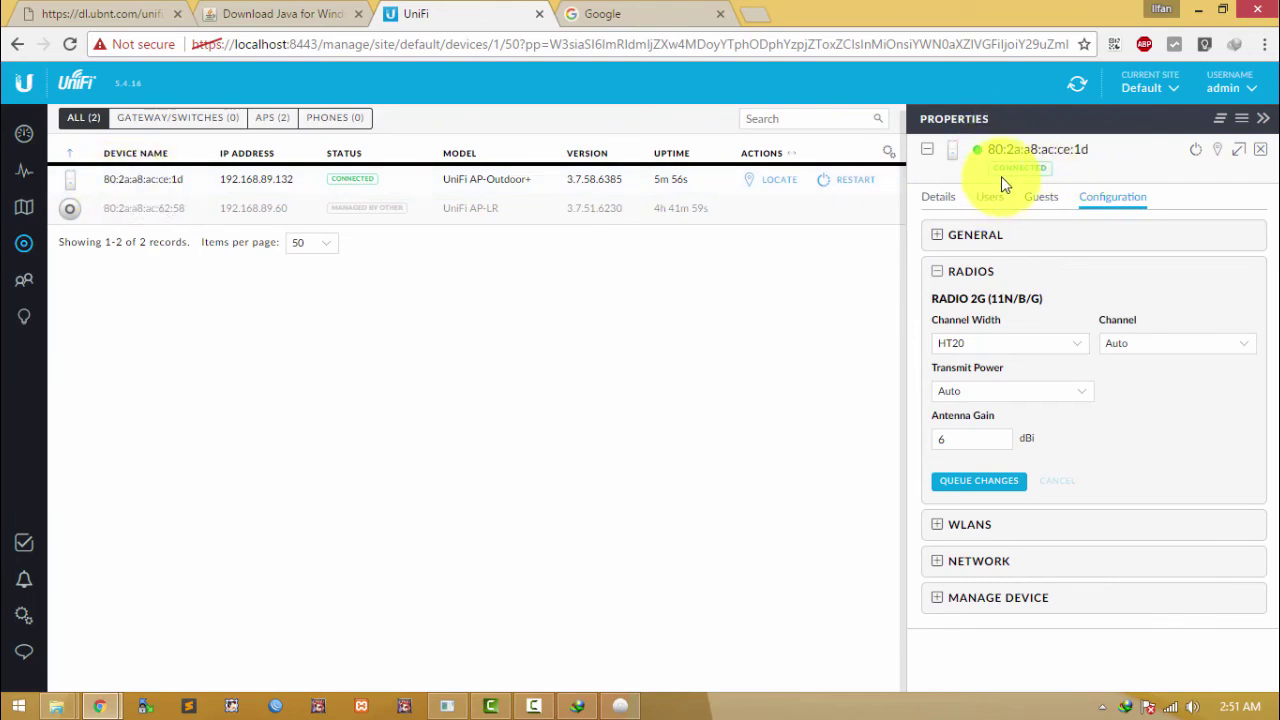
click(975, 274)
click(972, 276)
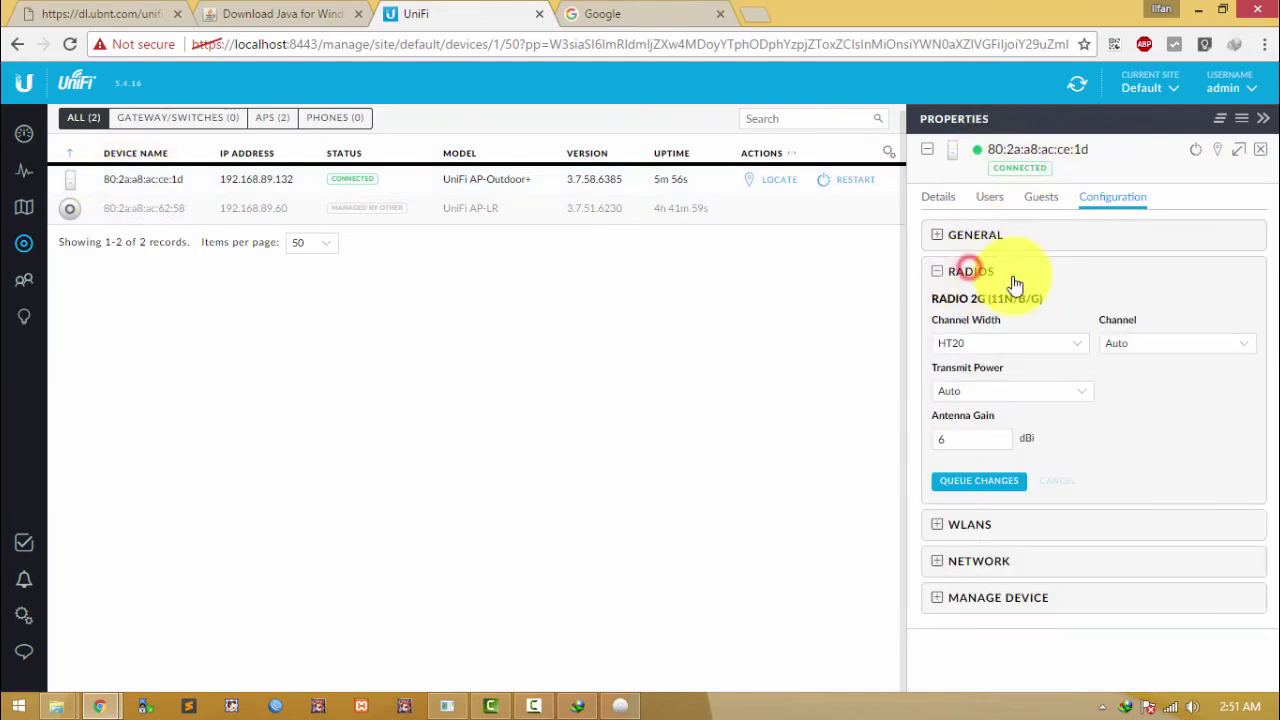
click(1066, 340)
click(1100, 315)
click(1143, 342)
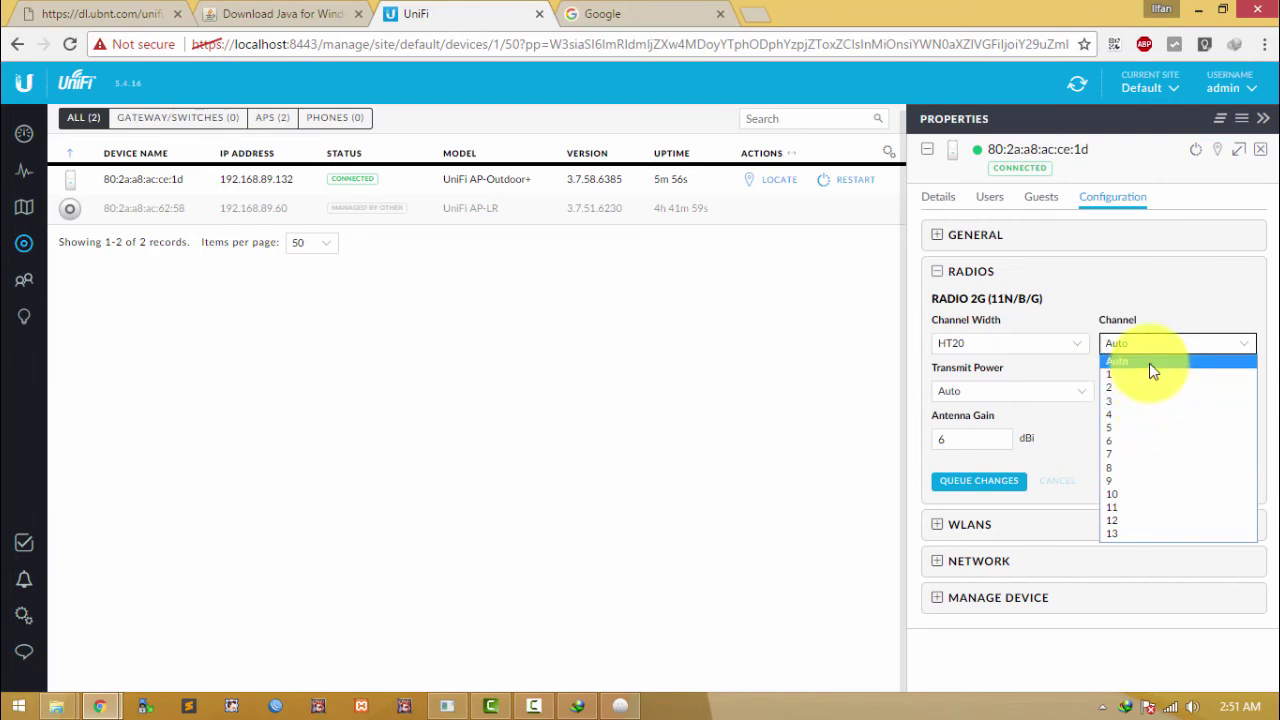
click(1043, 396)
click(1050, 395)
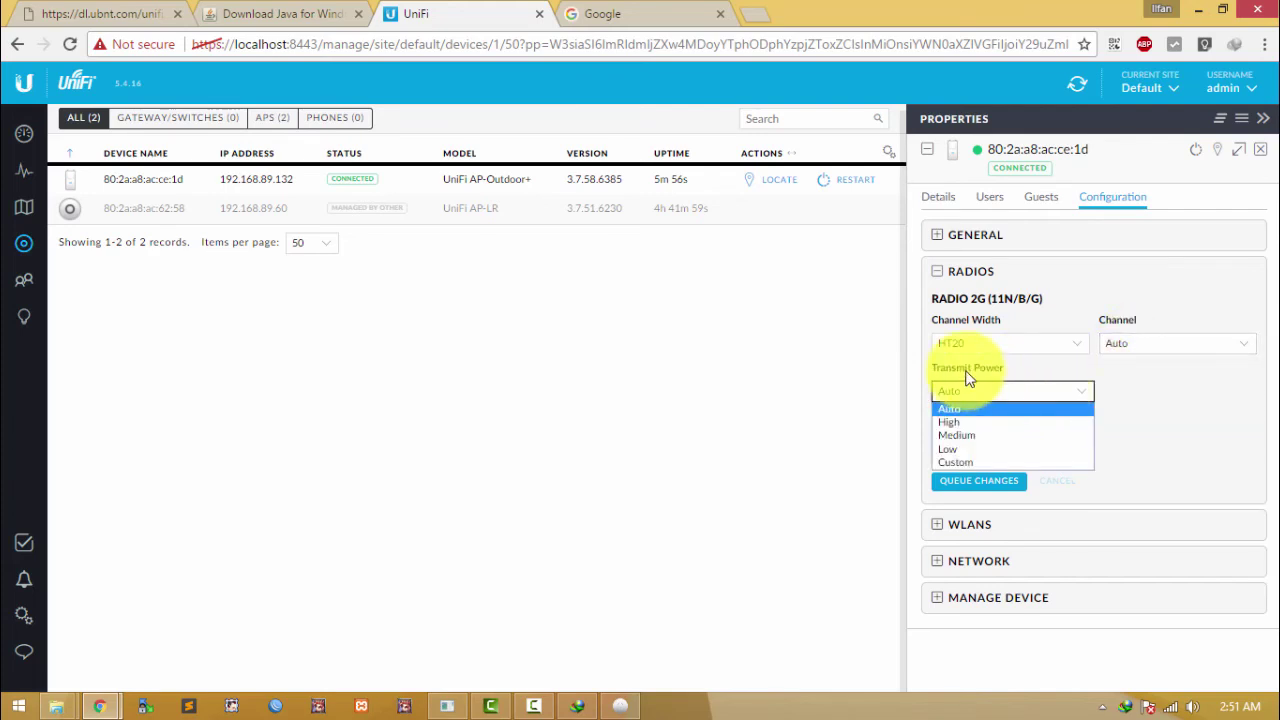
click(960, 423)
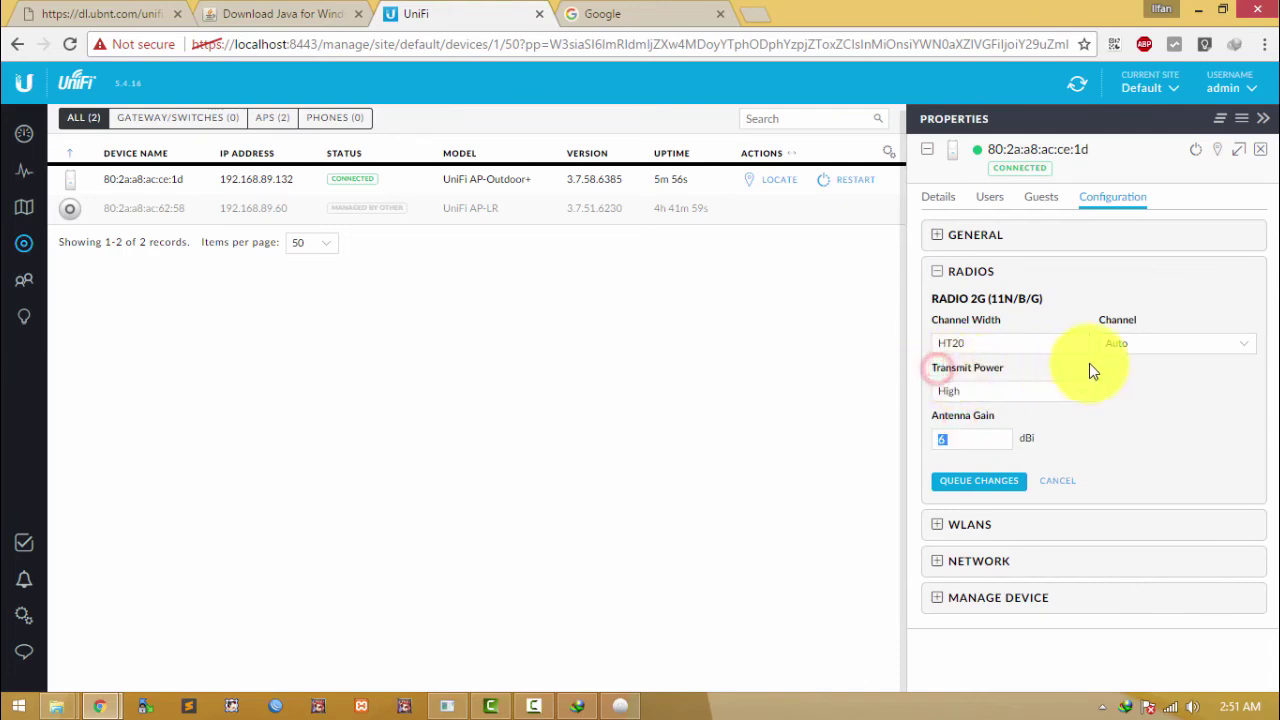
Step: Confirm 6 dBi antenna gain, view the WLANs section, and keep HT20 width with Auto channel
click(966, 437)
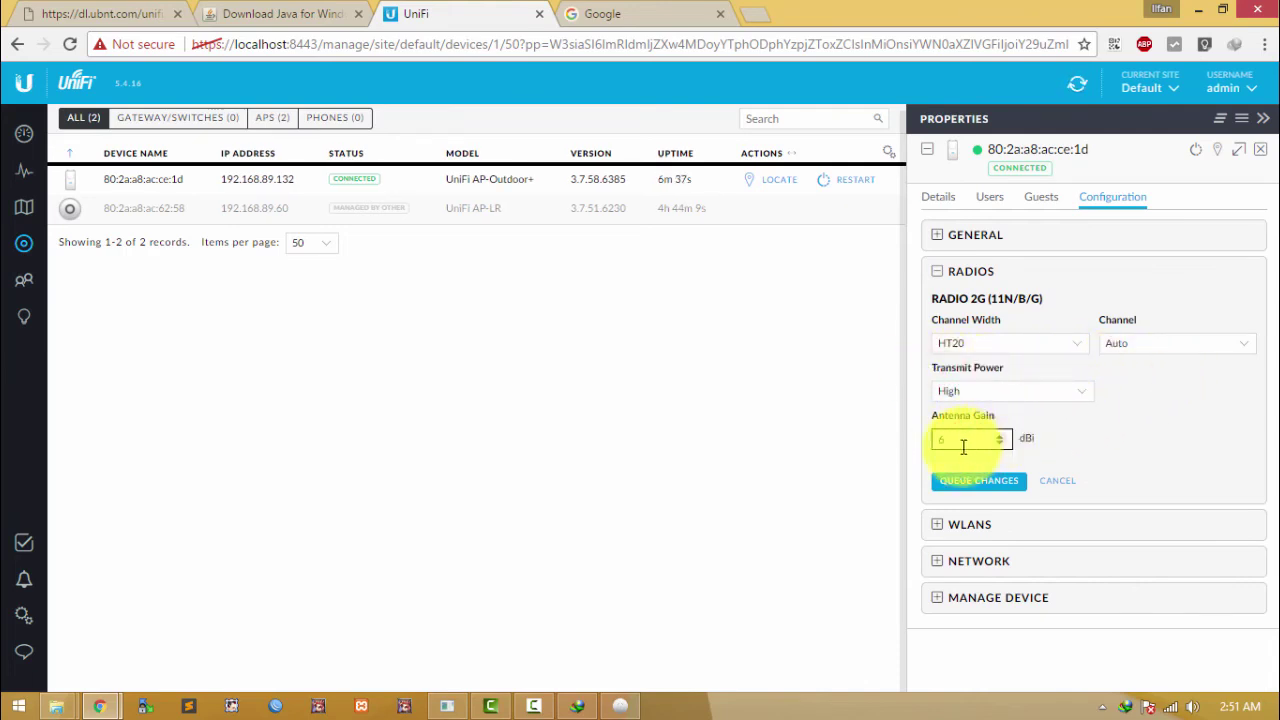
double_click(964, 440)
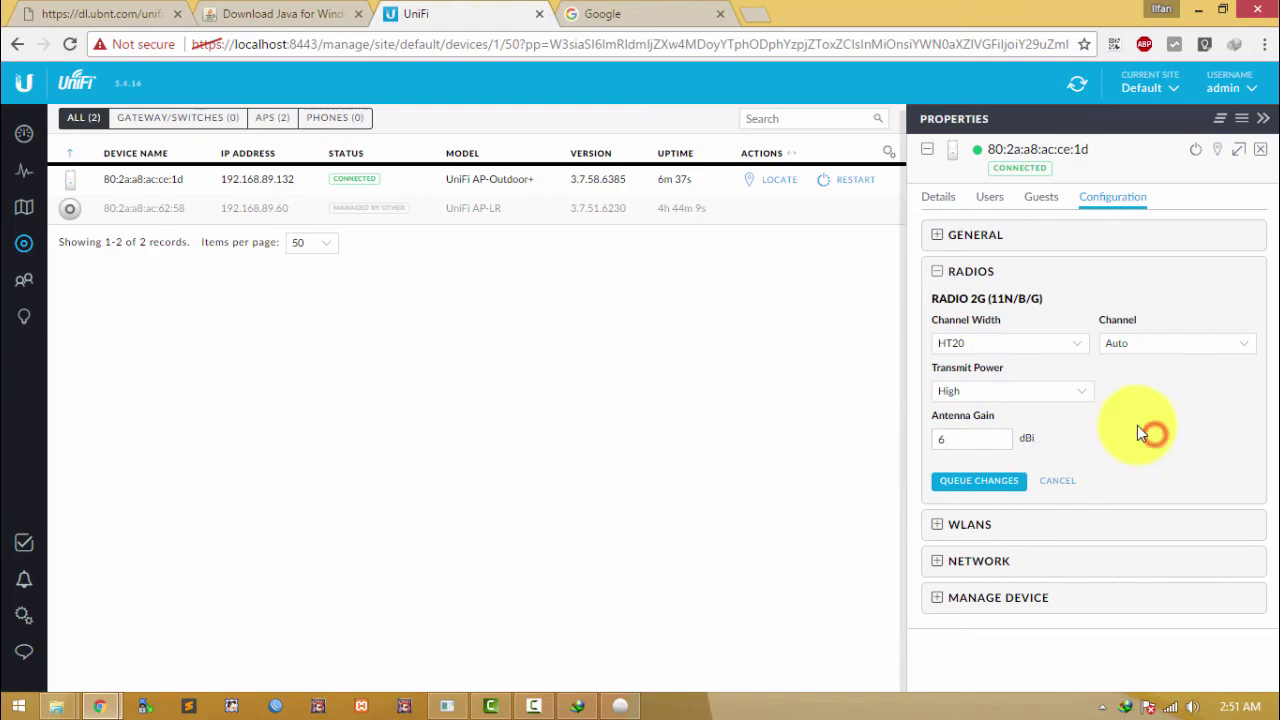
click(983, 529)
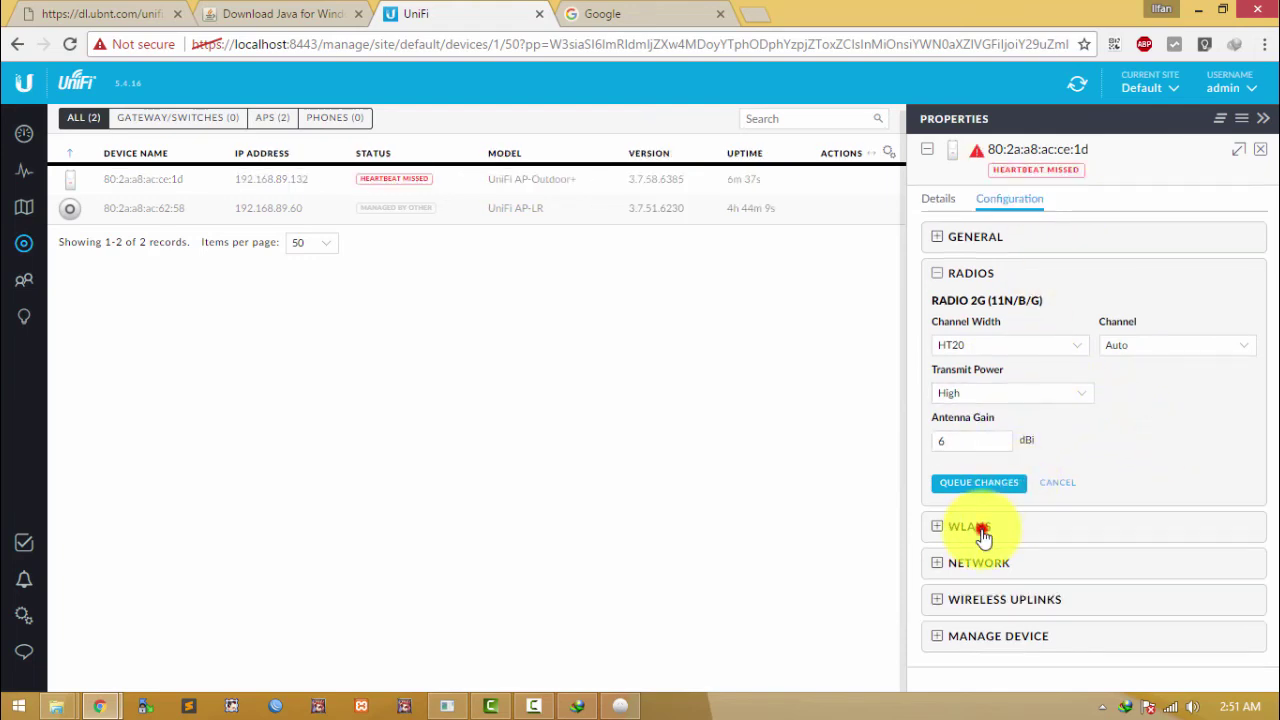
click(987, 285)
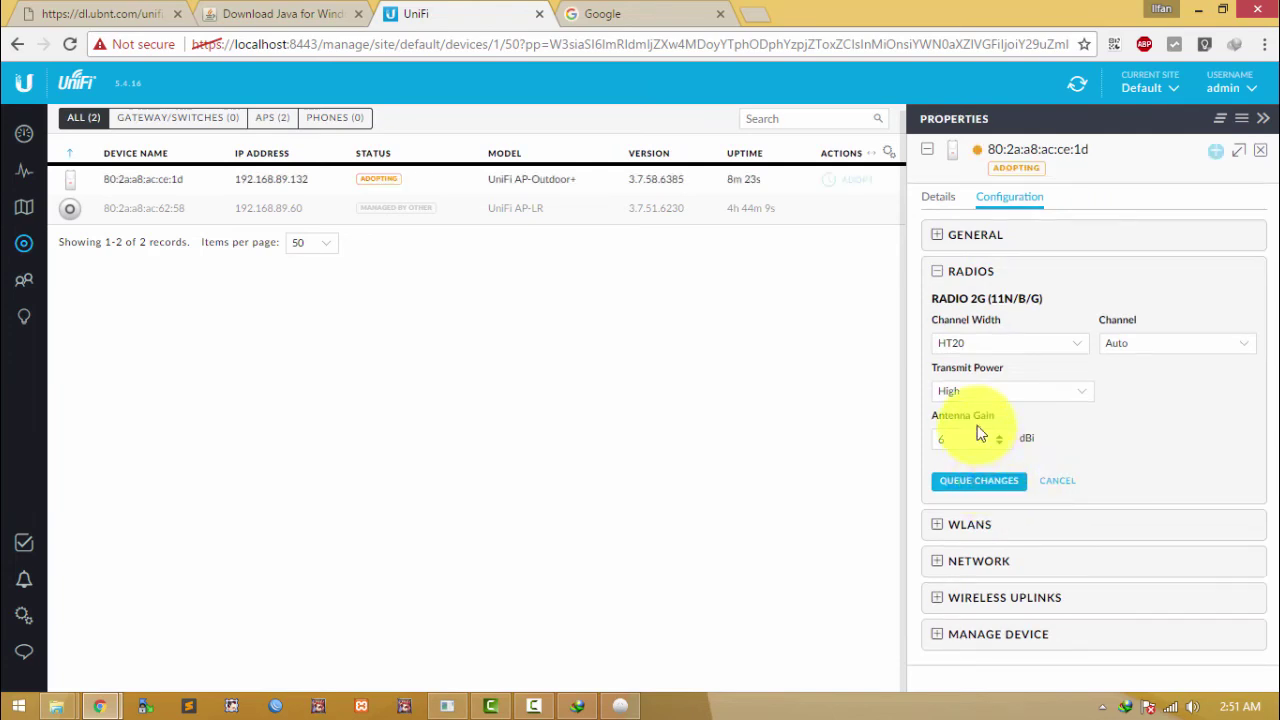
click(1008, 345)
click(1008, 341)
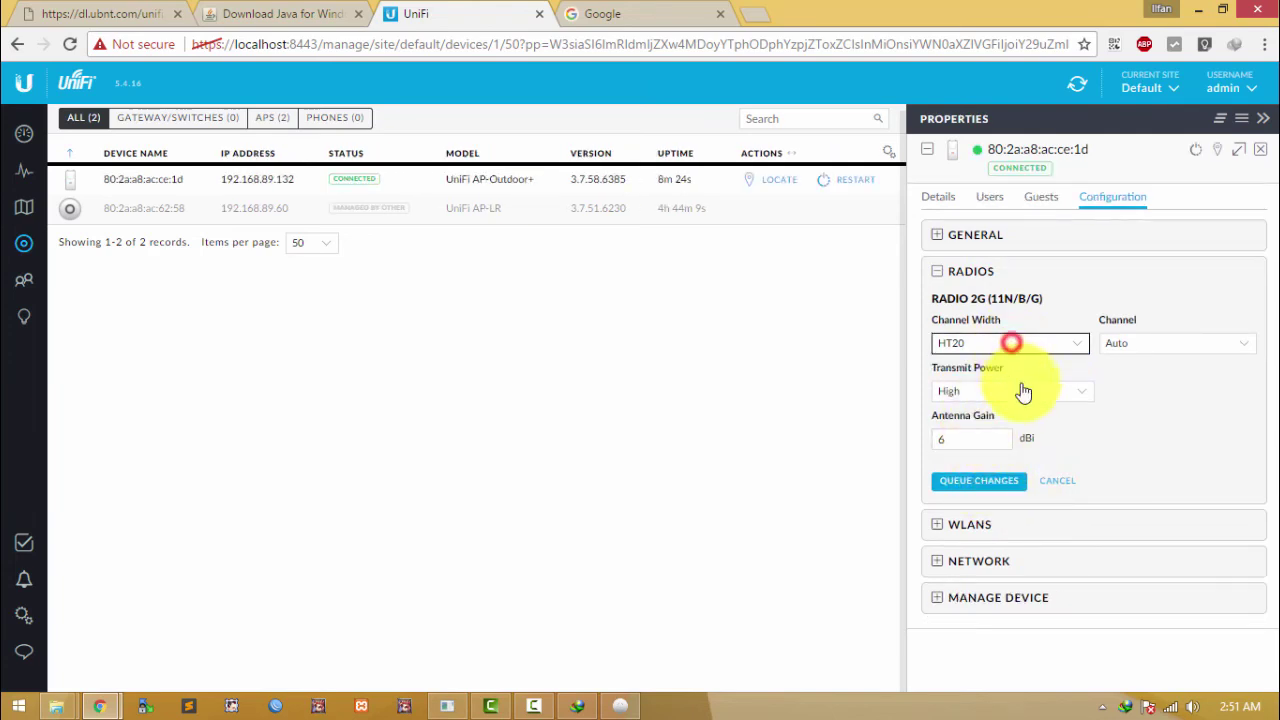
click(1154, 345)
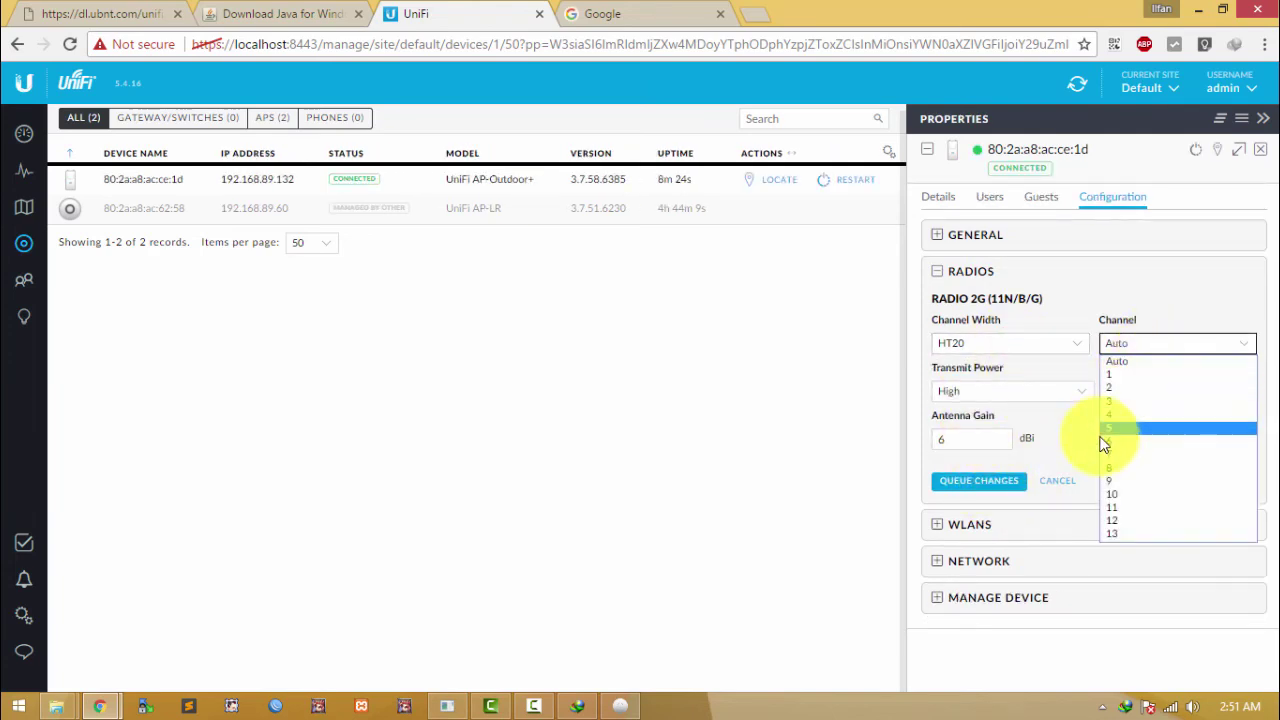
click(1113, 370)
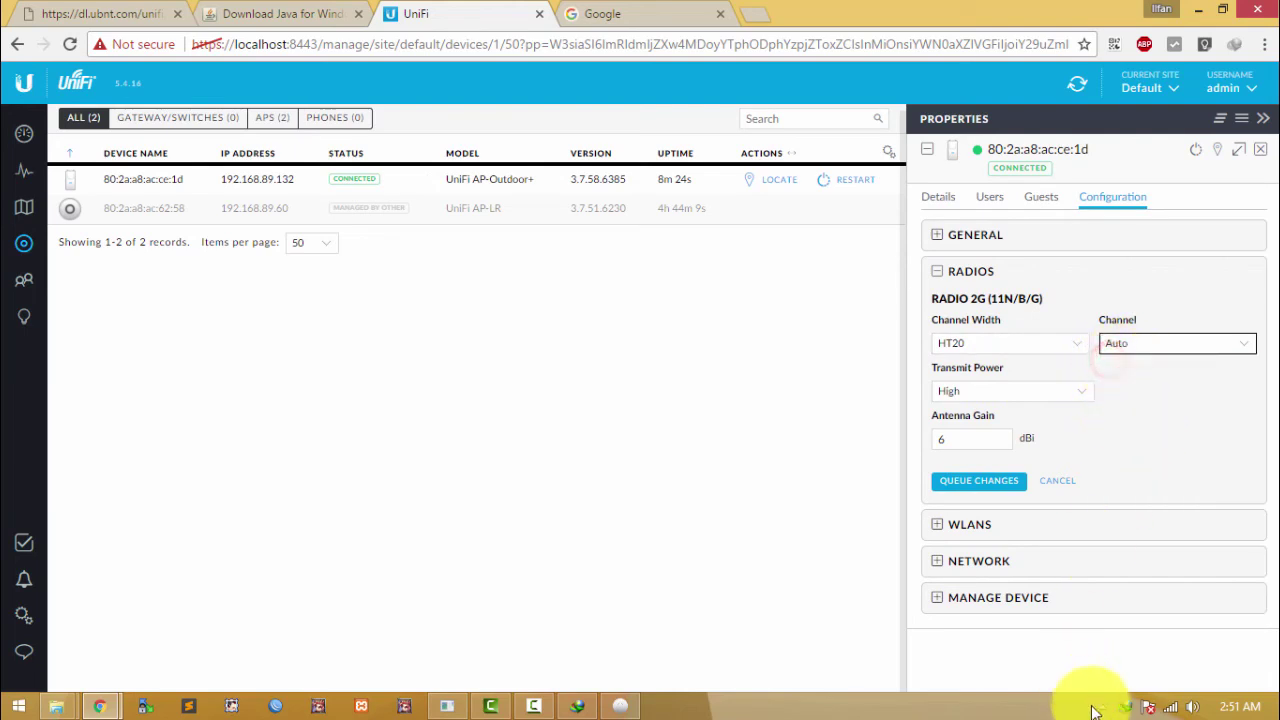
Step: Check the PC's Wi-Fi connections, then return to the UniFi devices list
click(1170, 706)
click(720, 464)
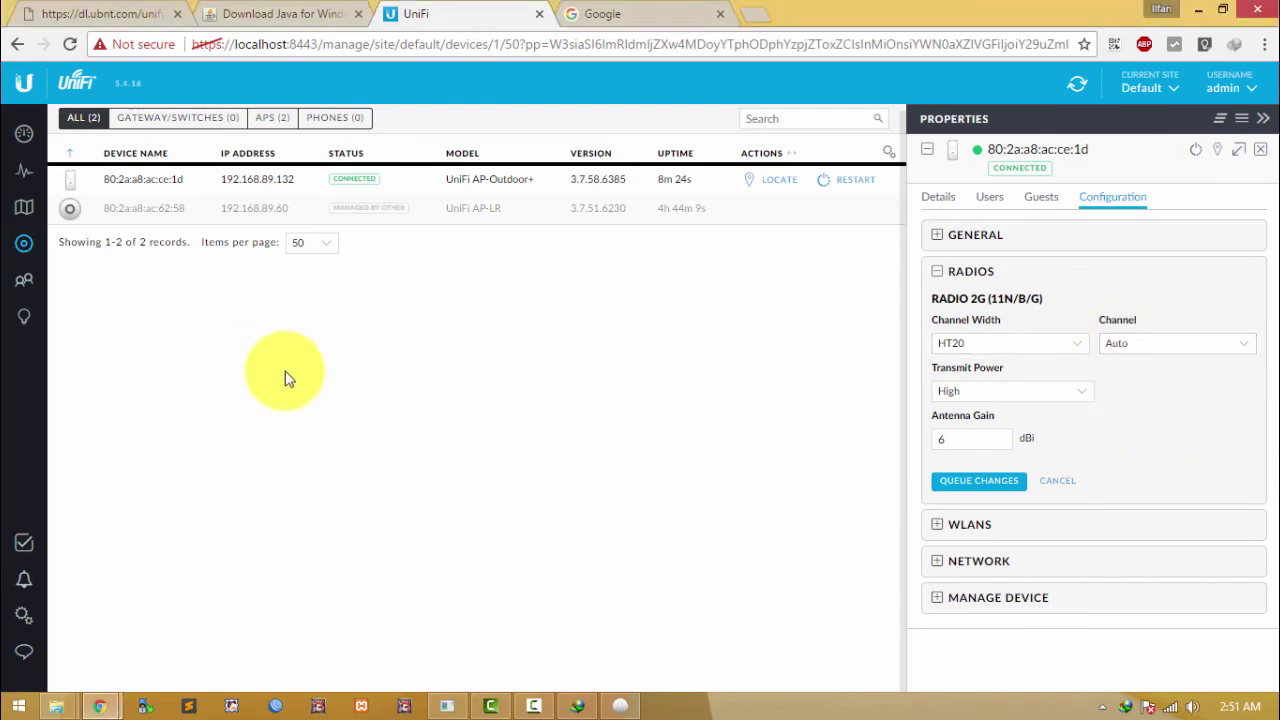
click(267, 184)
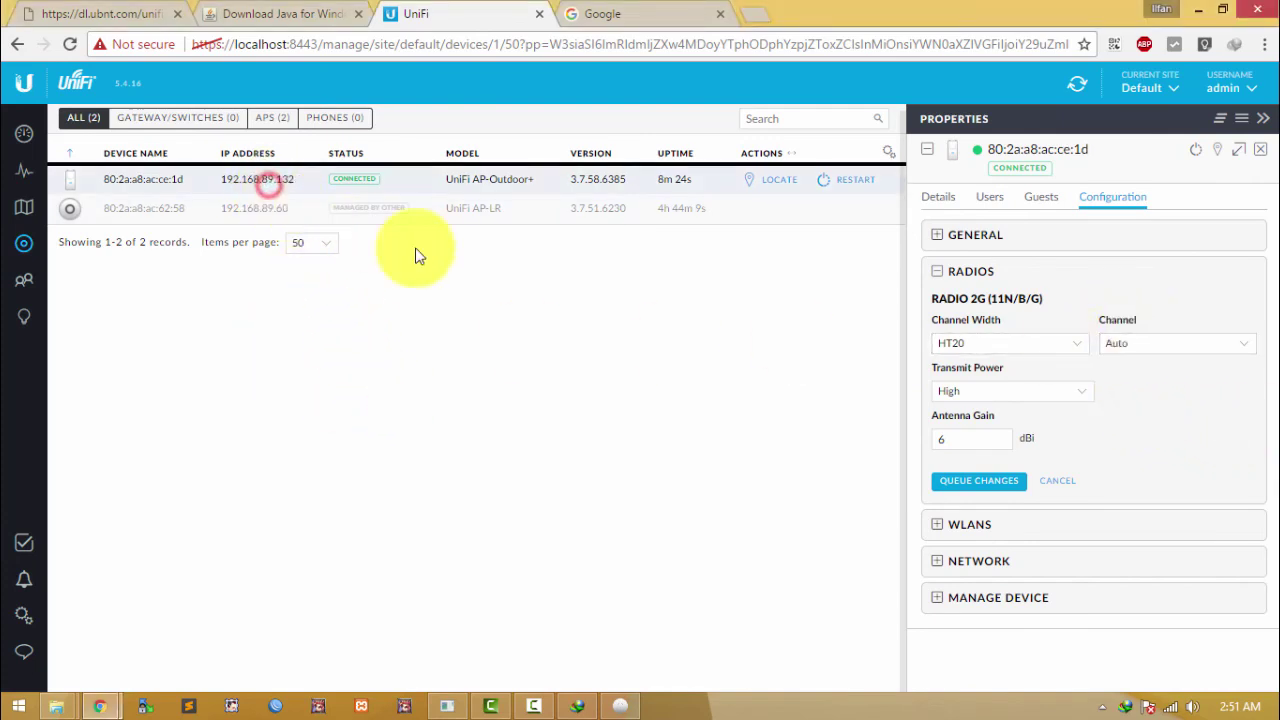
click(566, 271)
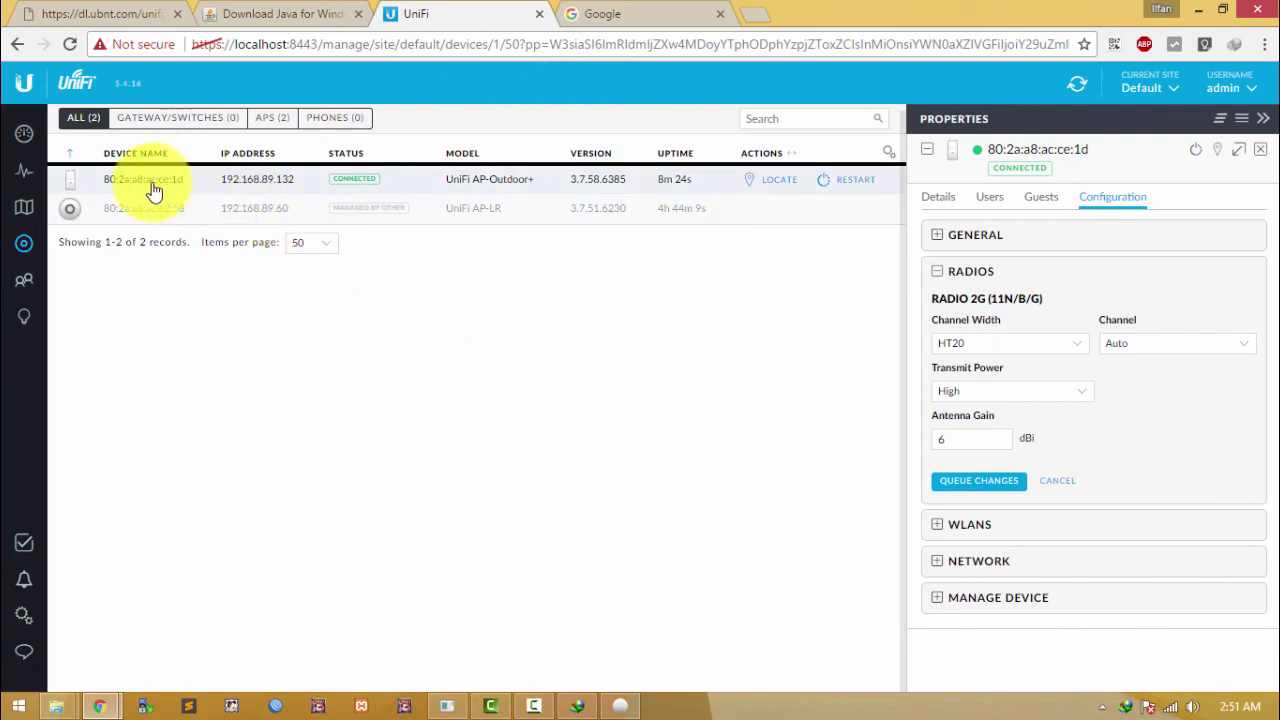
click(230, 366)
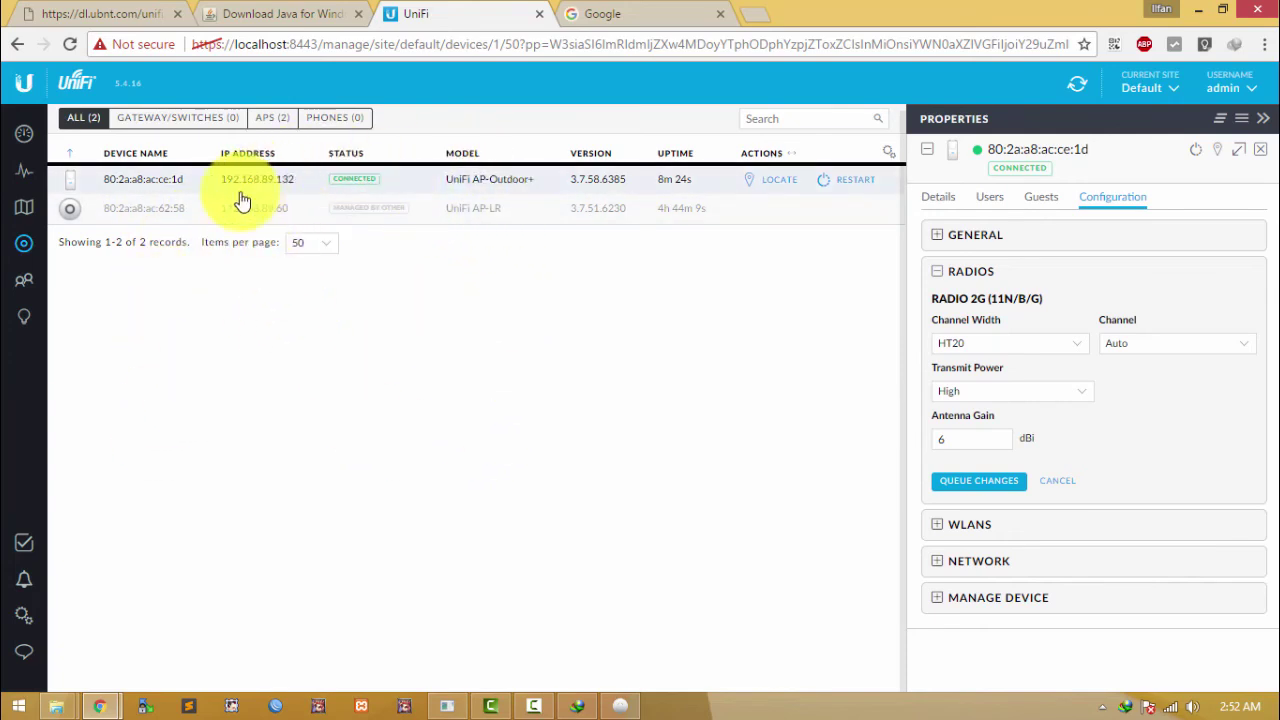
Step: Close the device properties panel to show AP-Outdoor+ connected at 192.168.89.132 in the full list
click(1261, 155)
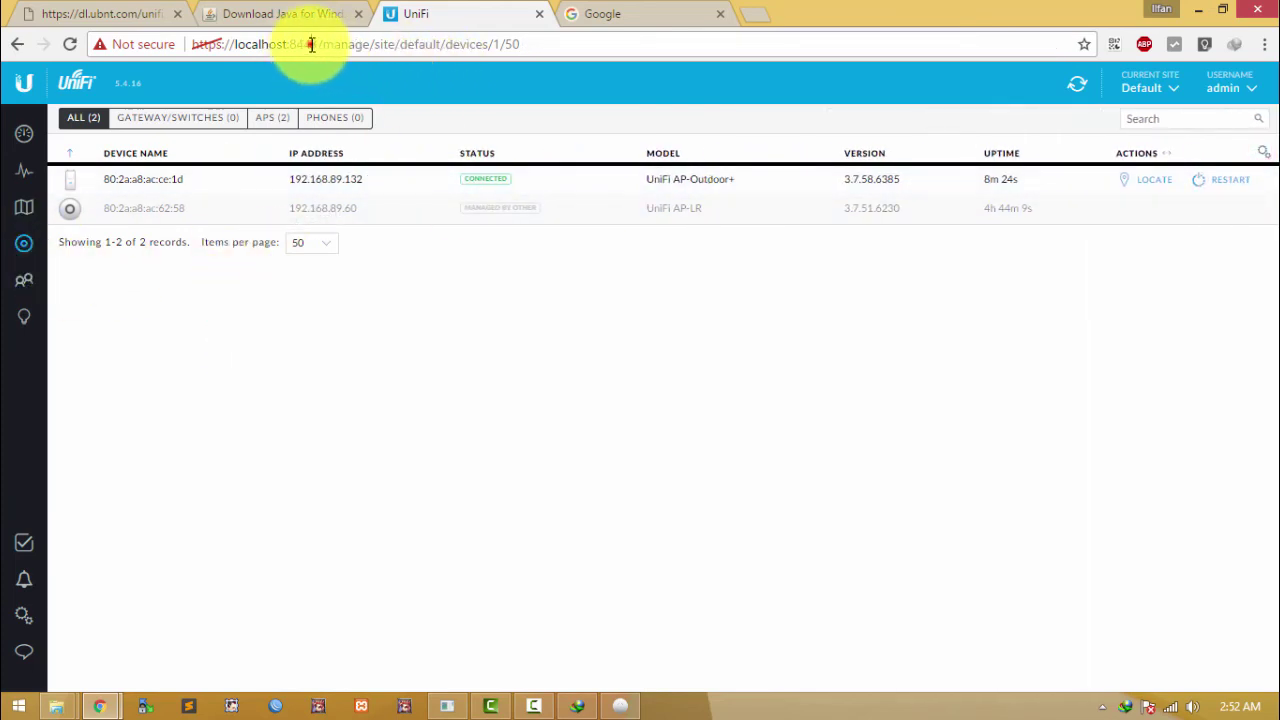
drag(314, 44, 236, 44)
click(313, 350)
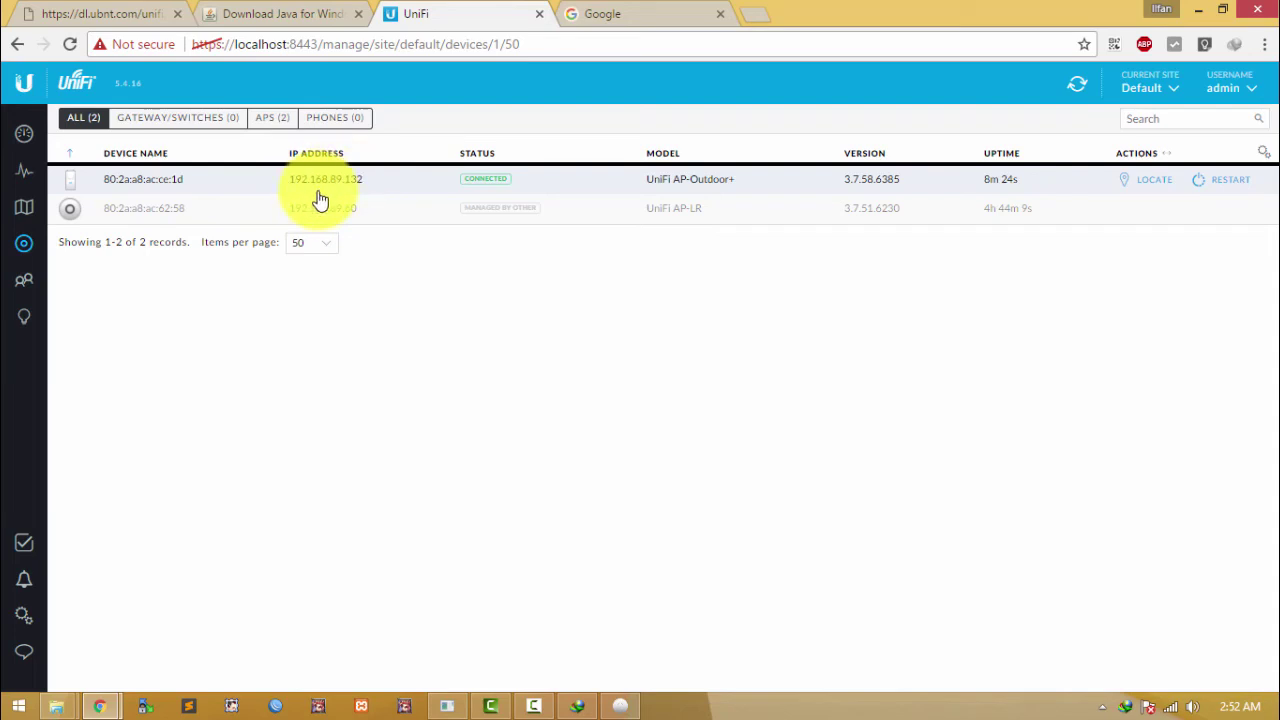
click(226, 349)
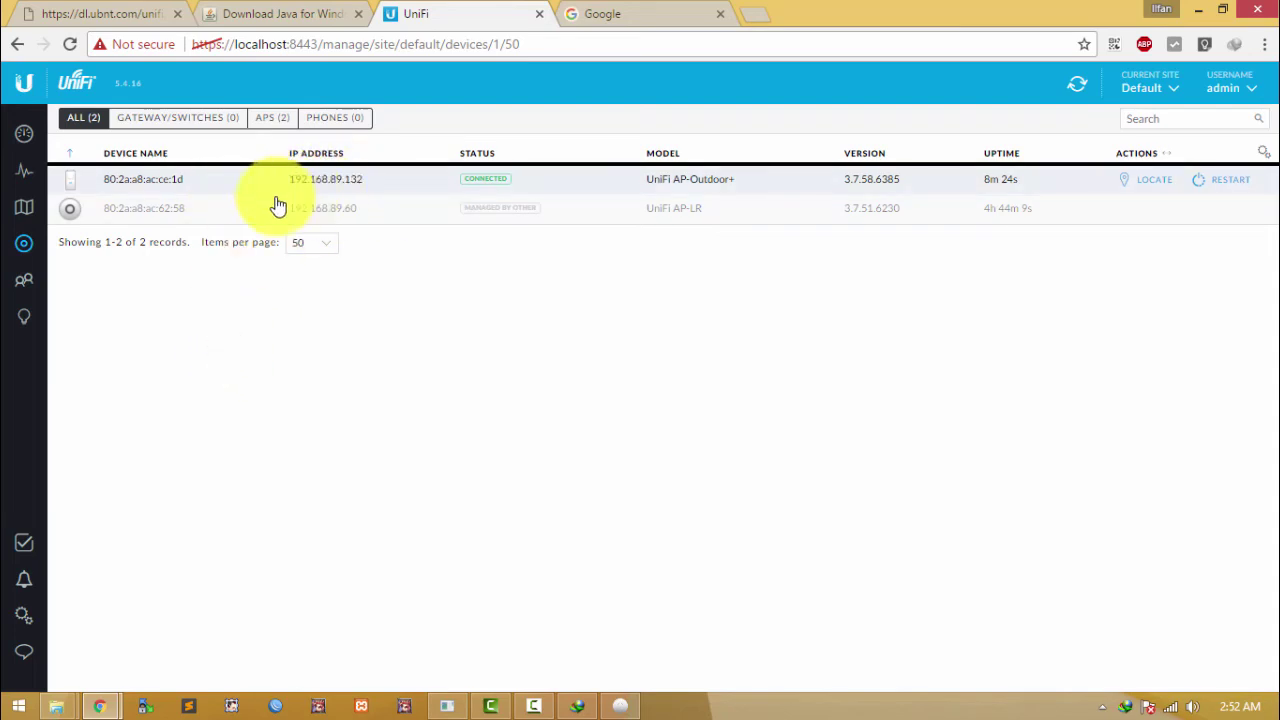
click(141, 333)
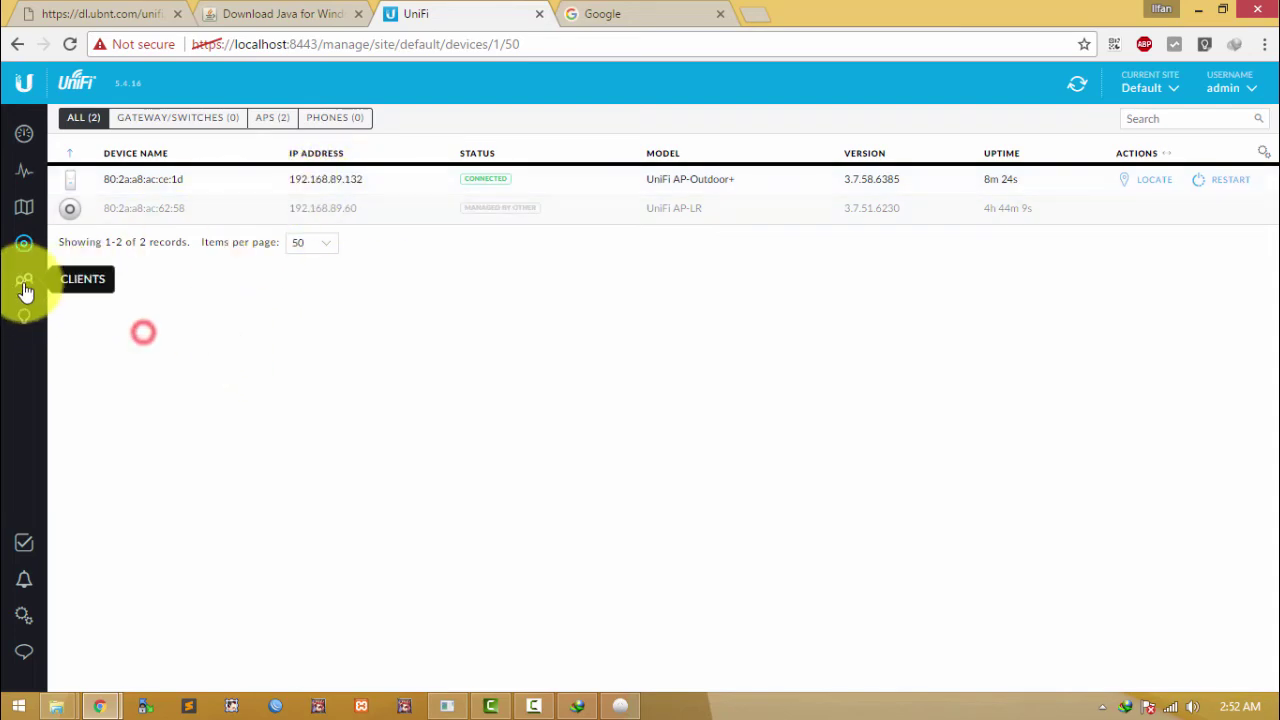
Step: Drag the outdoor AP from the unplaced devices list onto the right side of the Sample floor plan
click(28, 207)
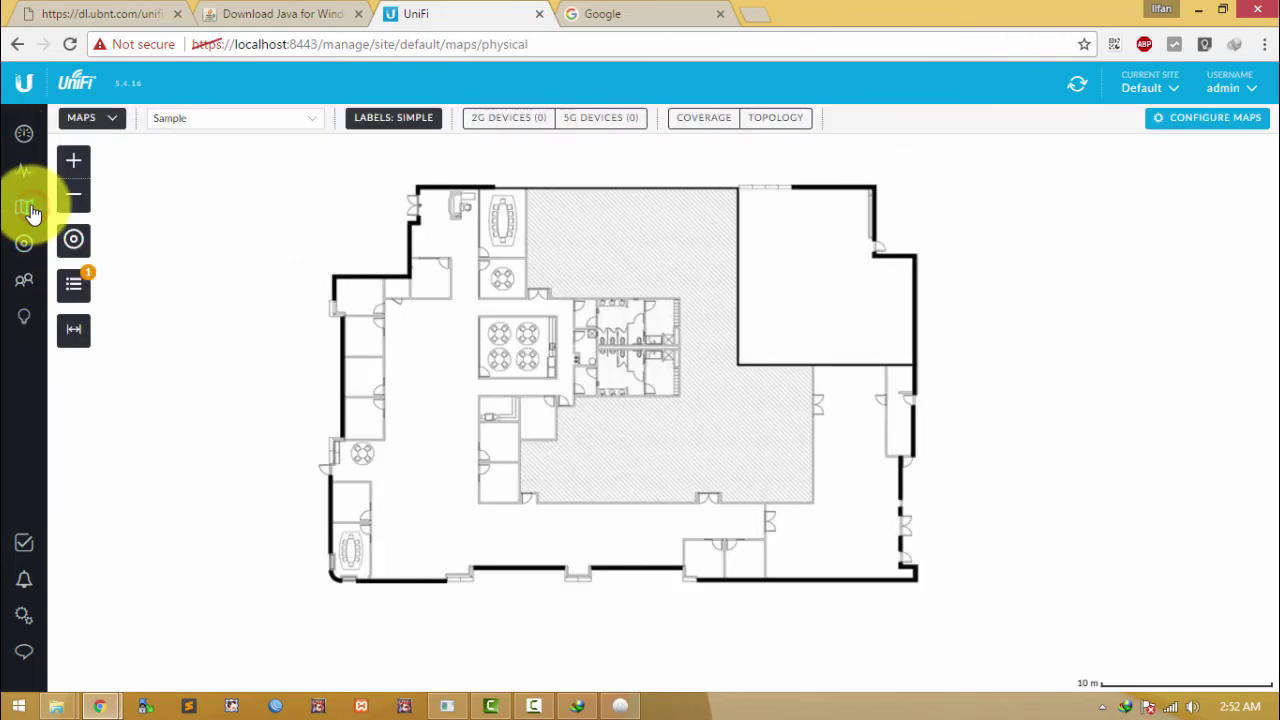
click(76, 284)
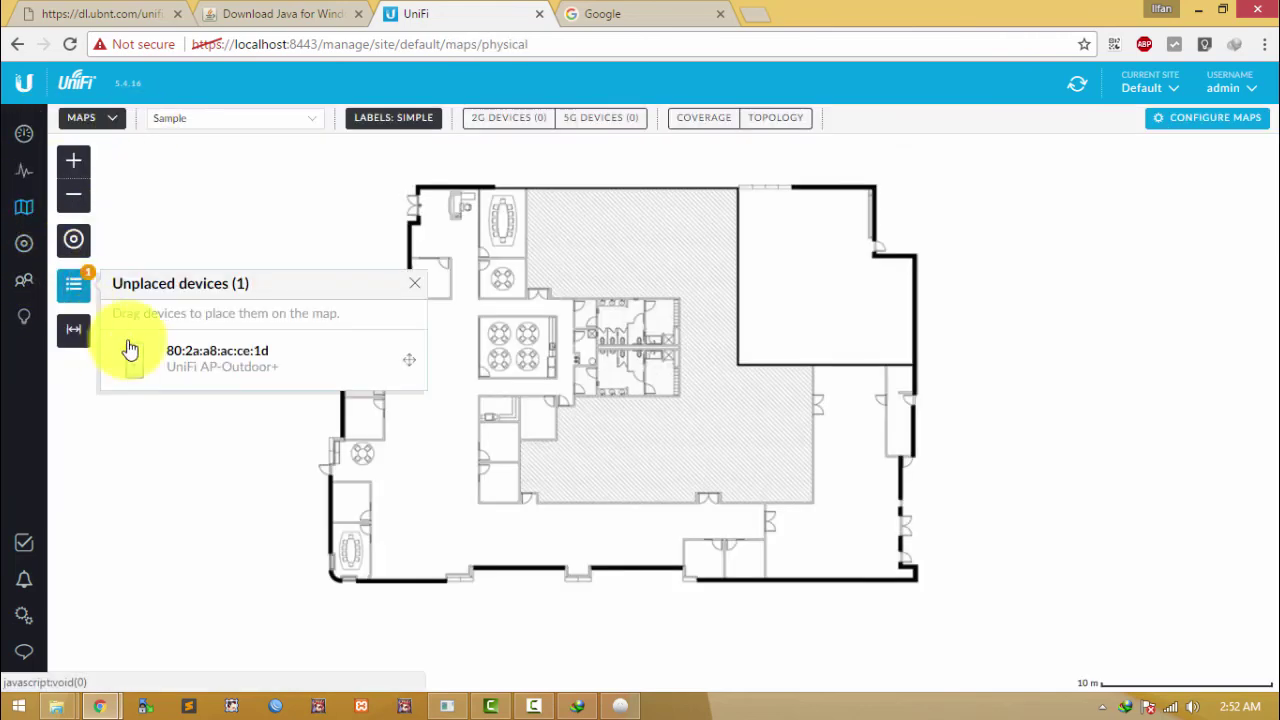
mouse_move(232, 358)
mouse_down()
mouse_move(554, 363)
mouse_move(654, 343)
mouse_move(734, 434)
mouse_move(803, 434)
mouse_move(809, 400)
mouse_up()
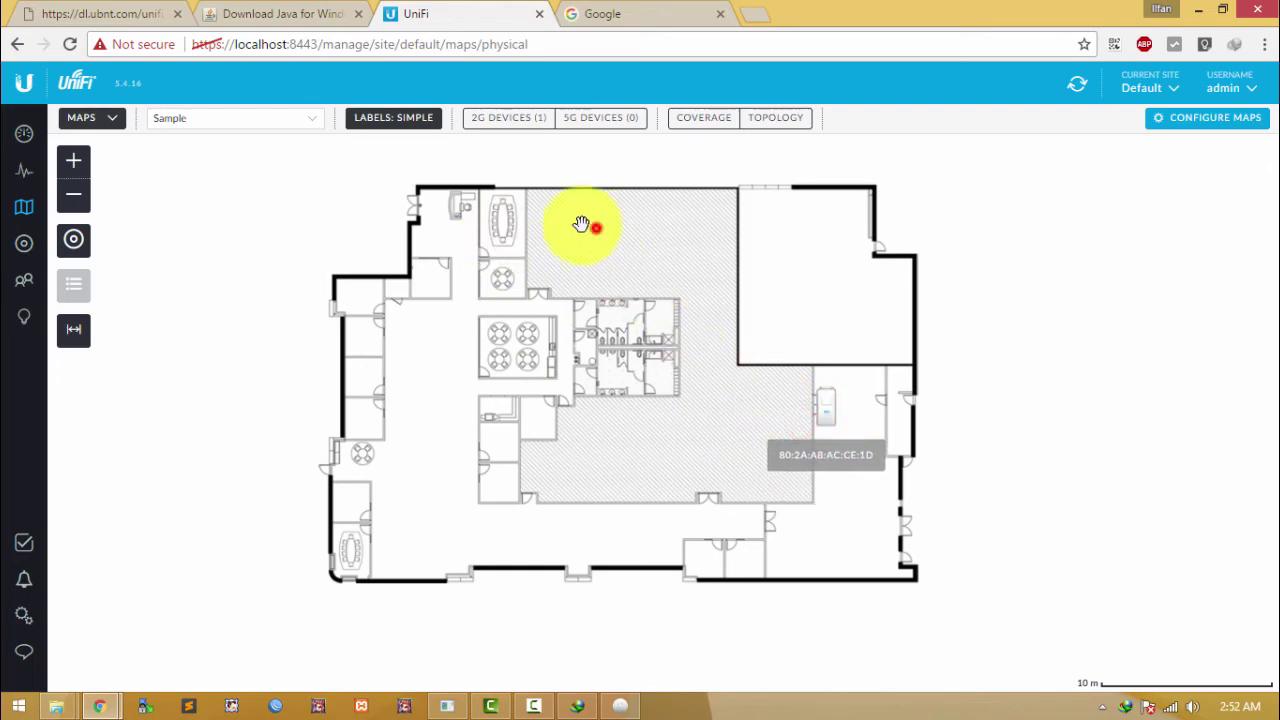
click(288, 122)
click(458, 156)
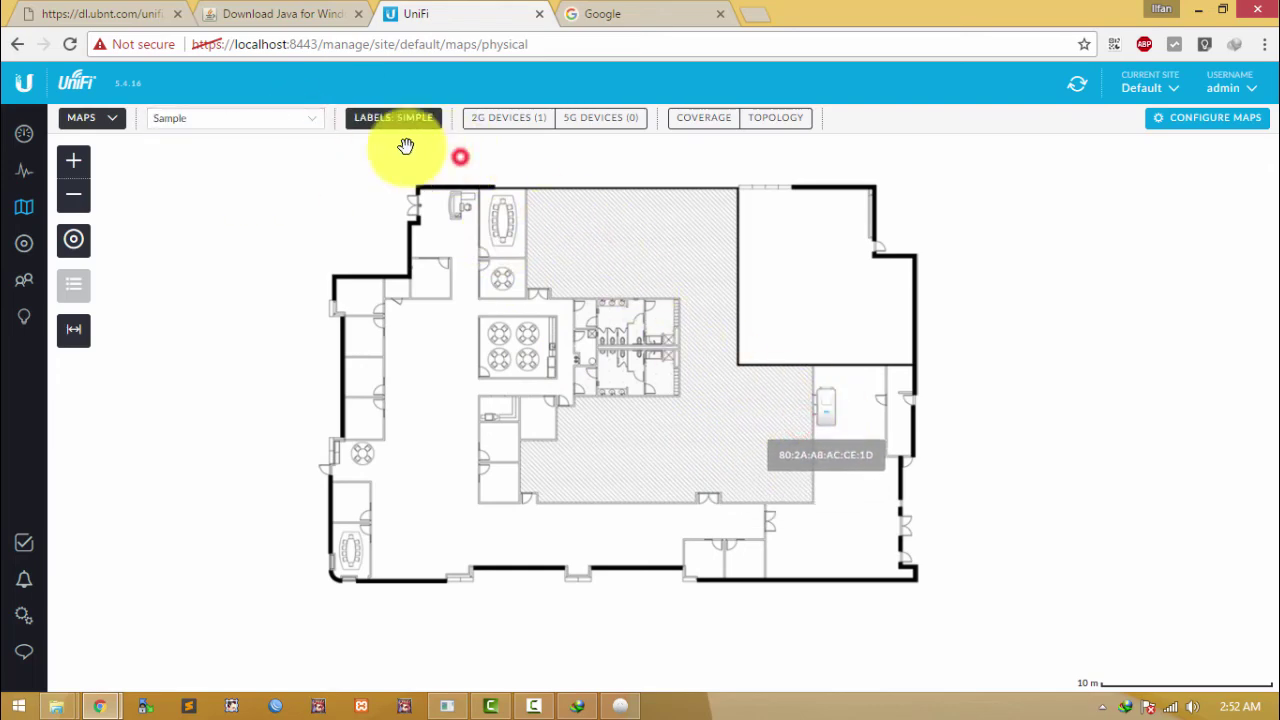
Step: Glance at the Topology view, then switch back to the floor plan map
click(108, 120)
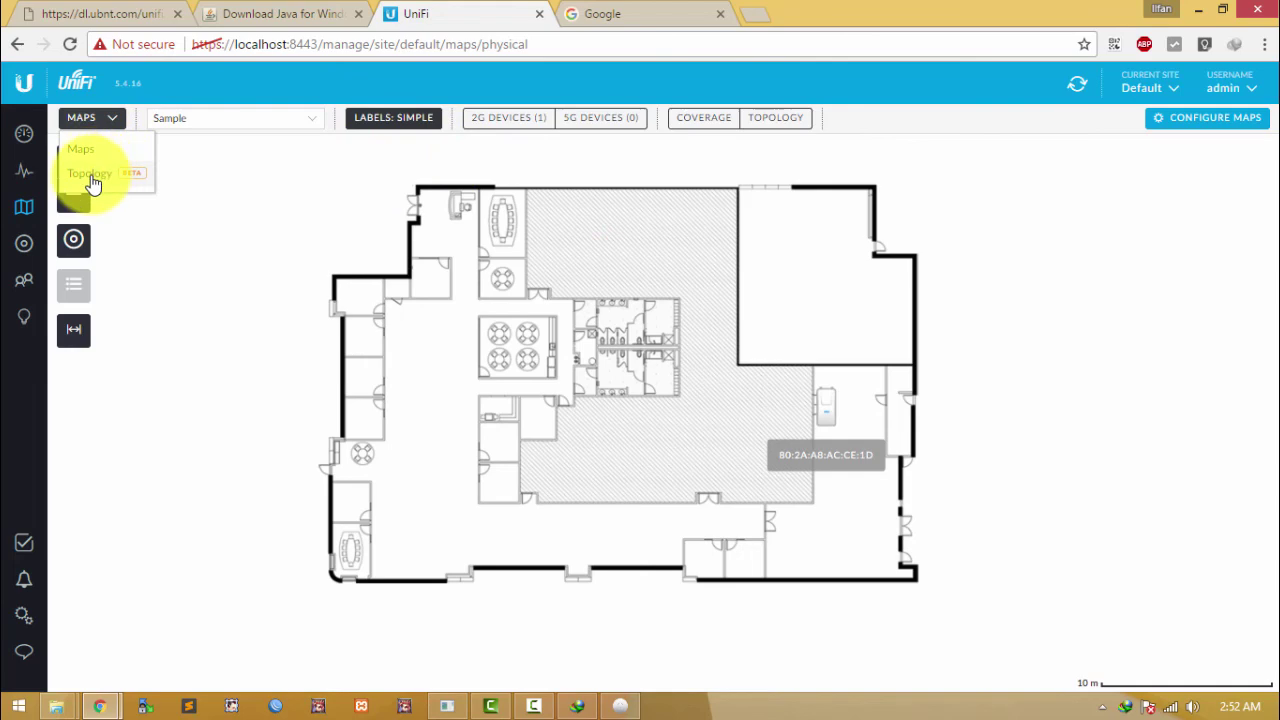
click(90, 175)
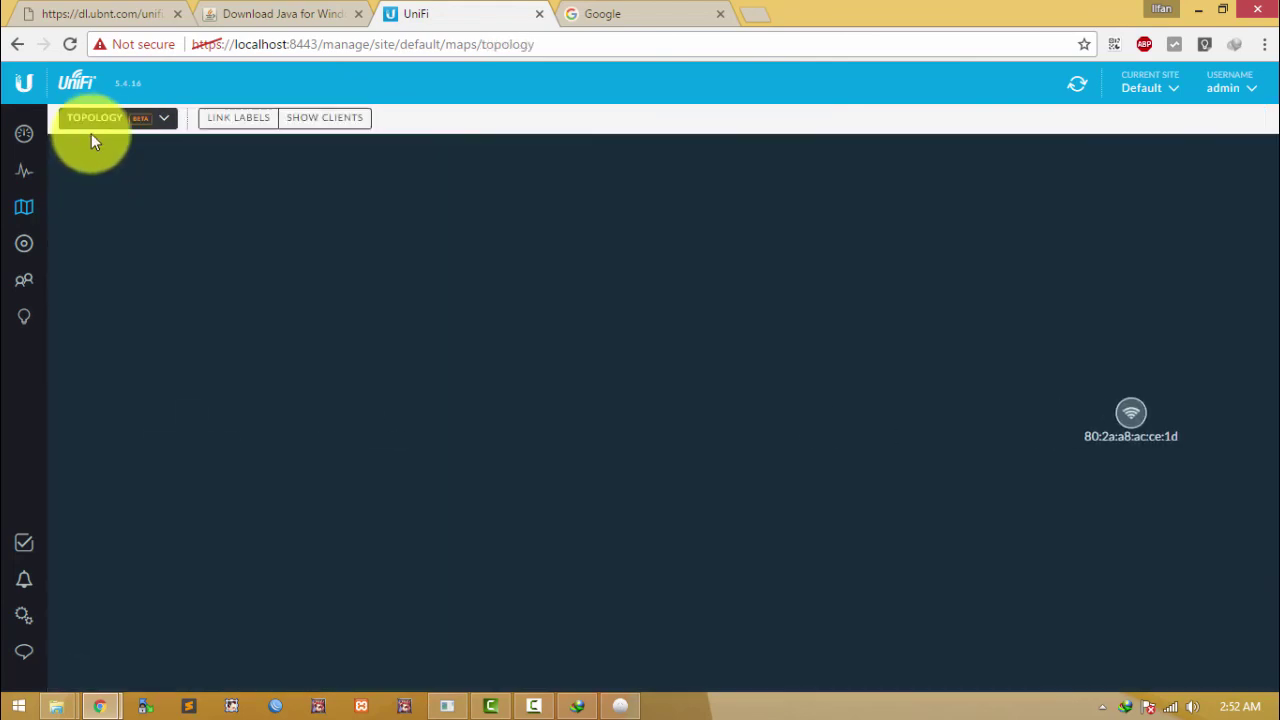
click(97, 120)
click(106, 155)
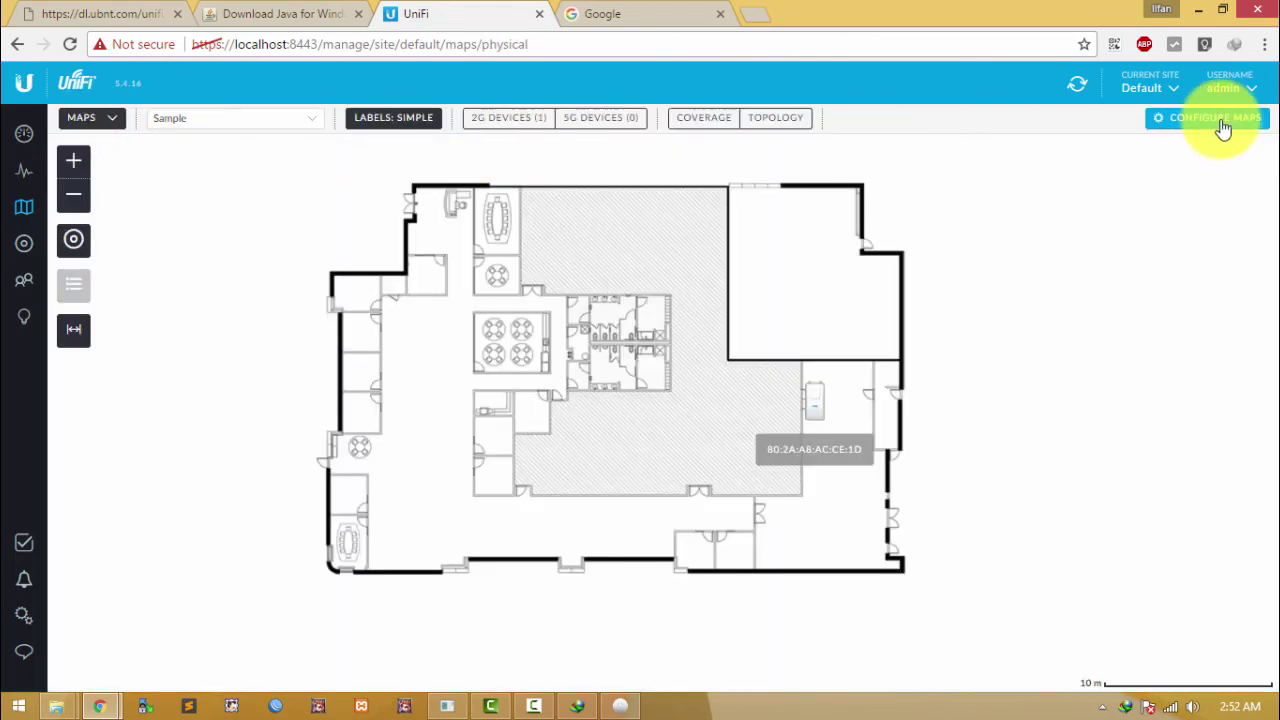
Step: Open and close Configure Maps, visit Settings and Maps, then show Devices with AP-Outdoor+ connected
click(1216, 118)
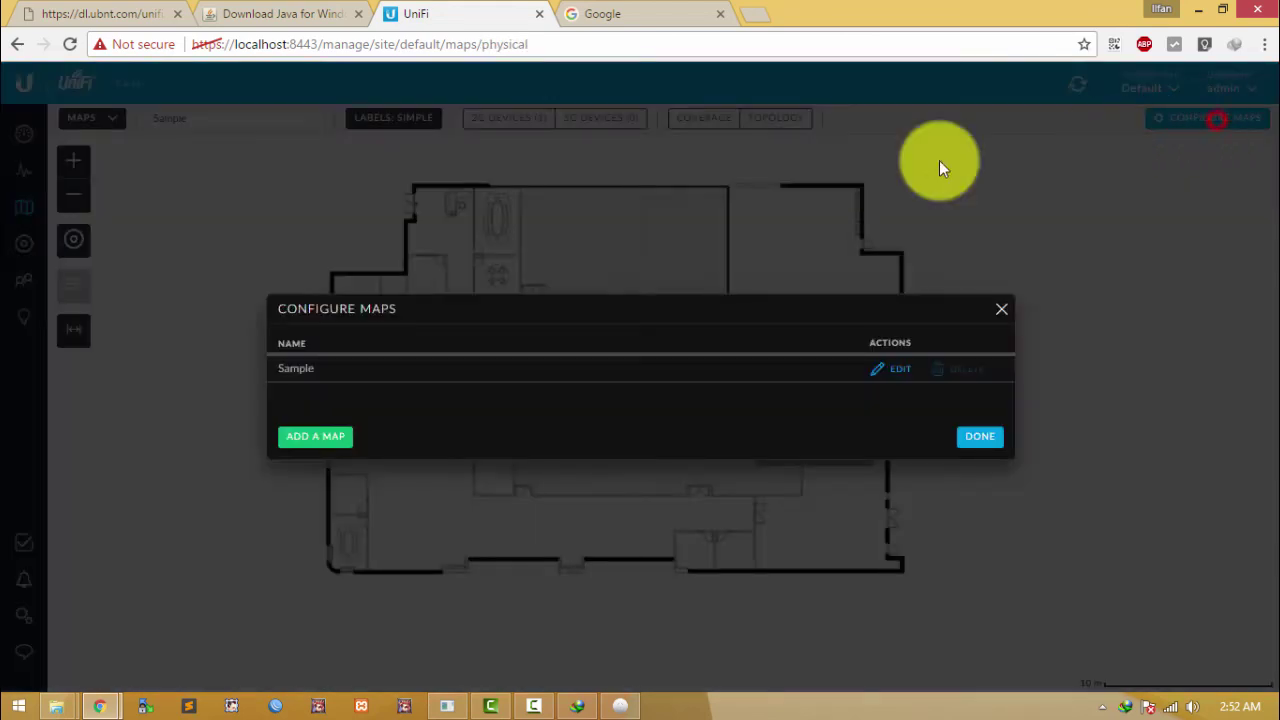
click(999, 310)
click(24, 615)
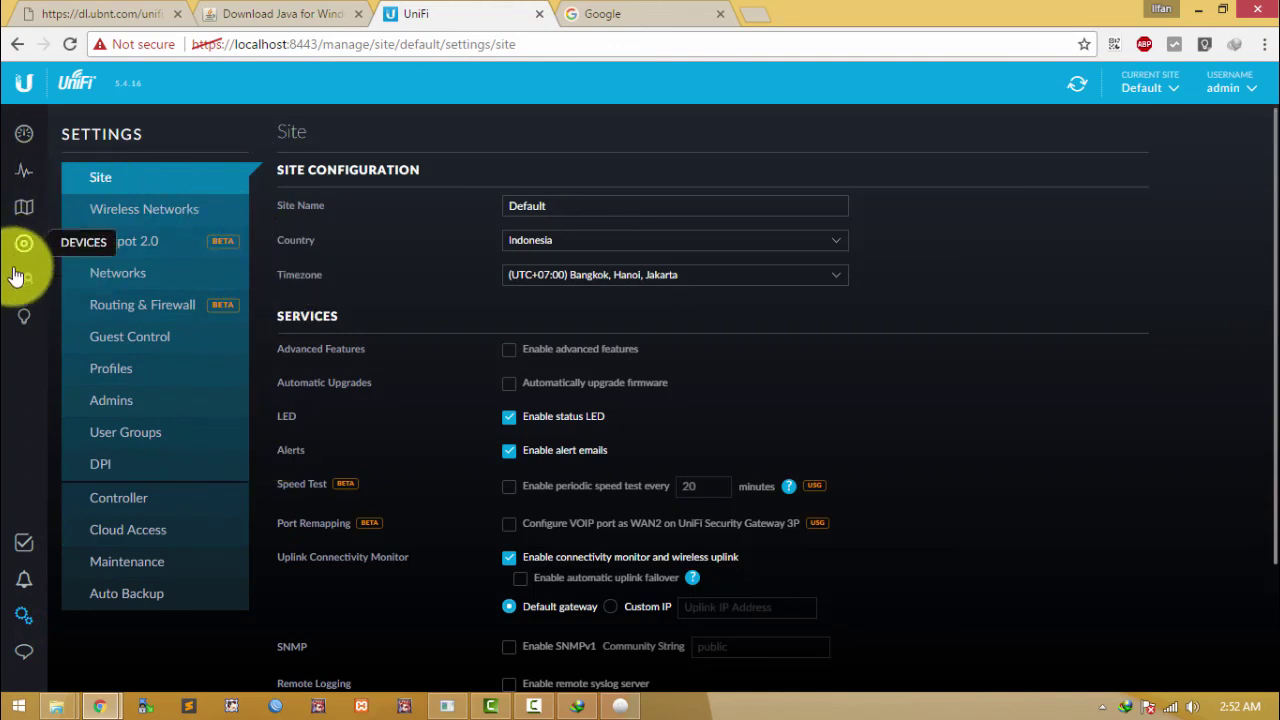
click(20, 209)
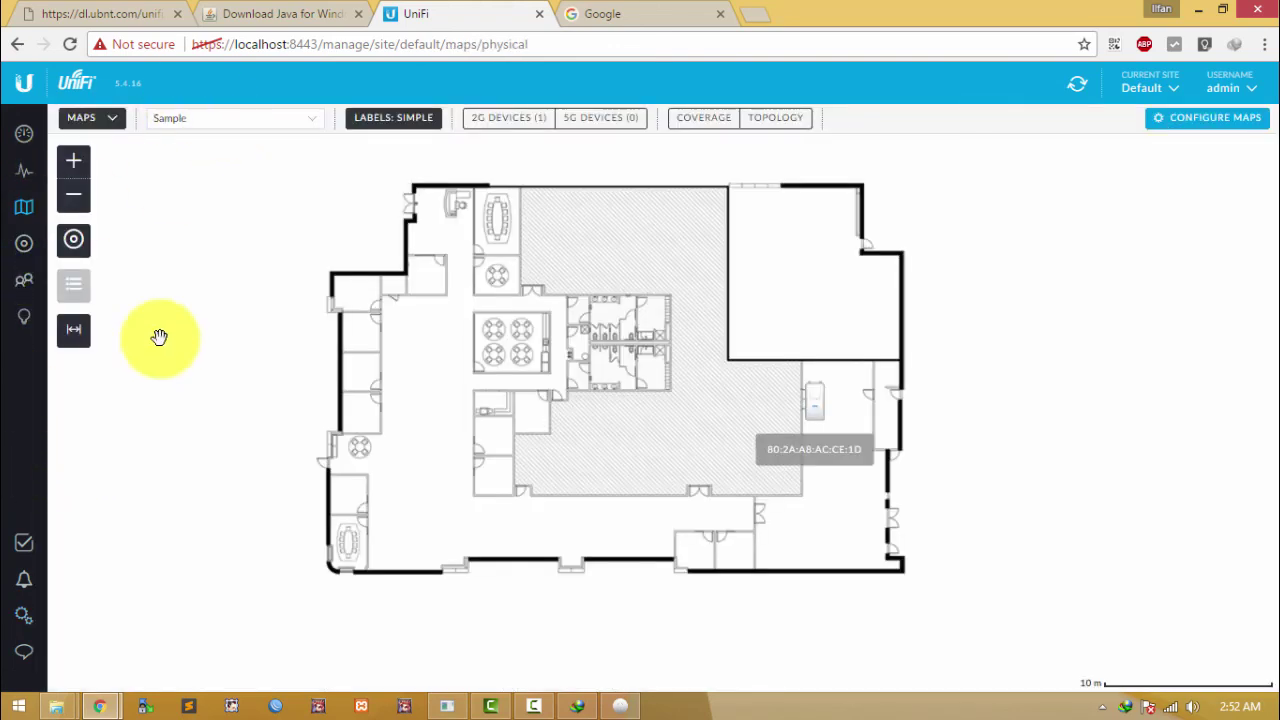
click(26, 242)
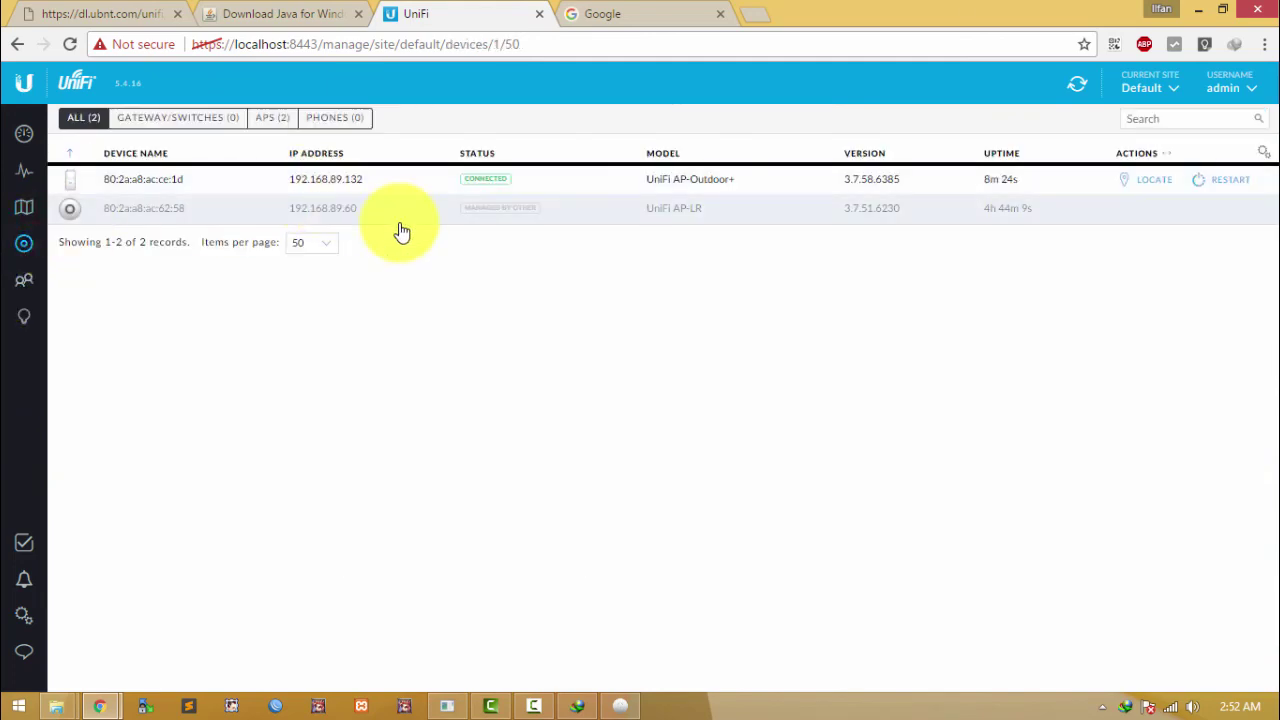
Step: Open the AP-Outdoor+ properties and review its Users, Guests and Overview details
click(206, 194)
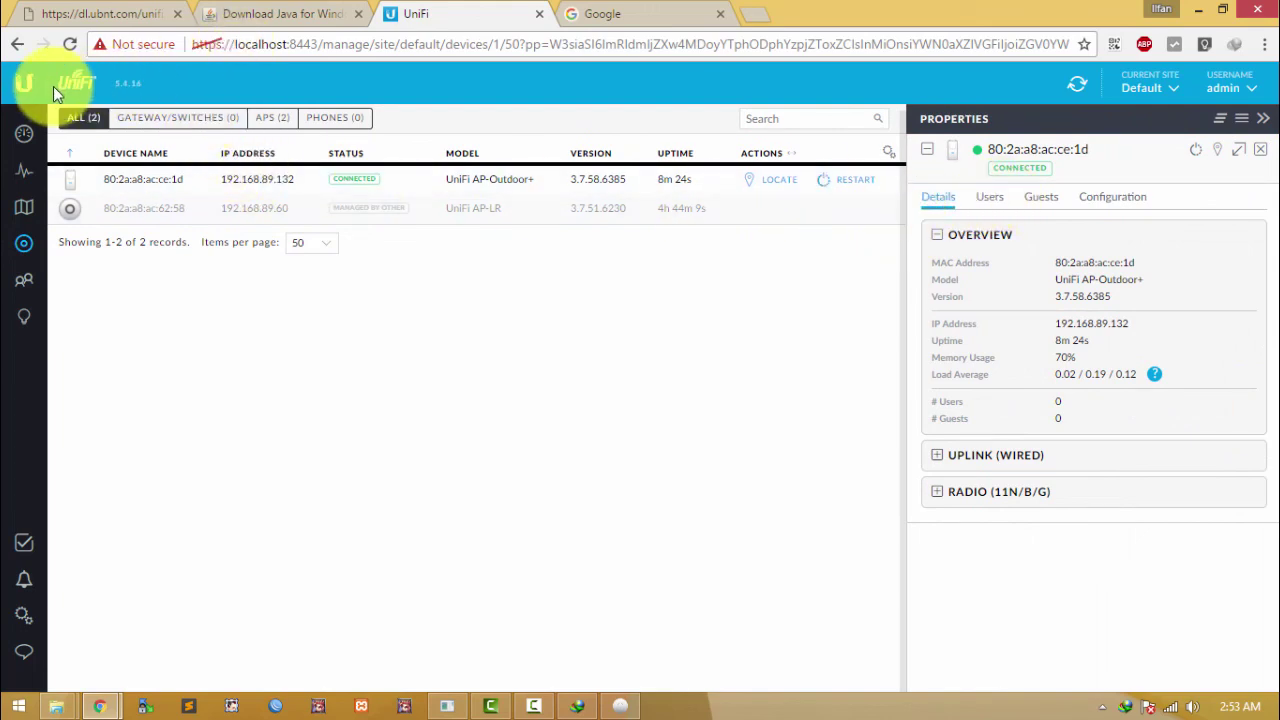
click(995, 200)
click(1044, 200)
click(992, 199)
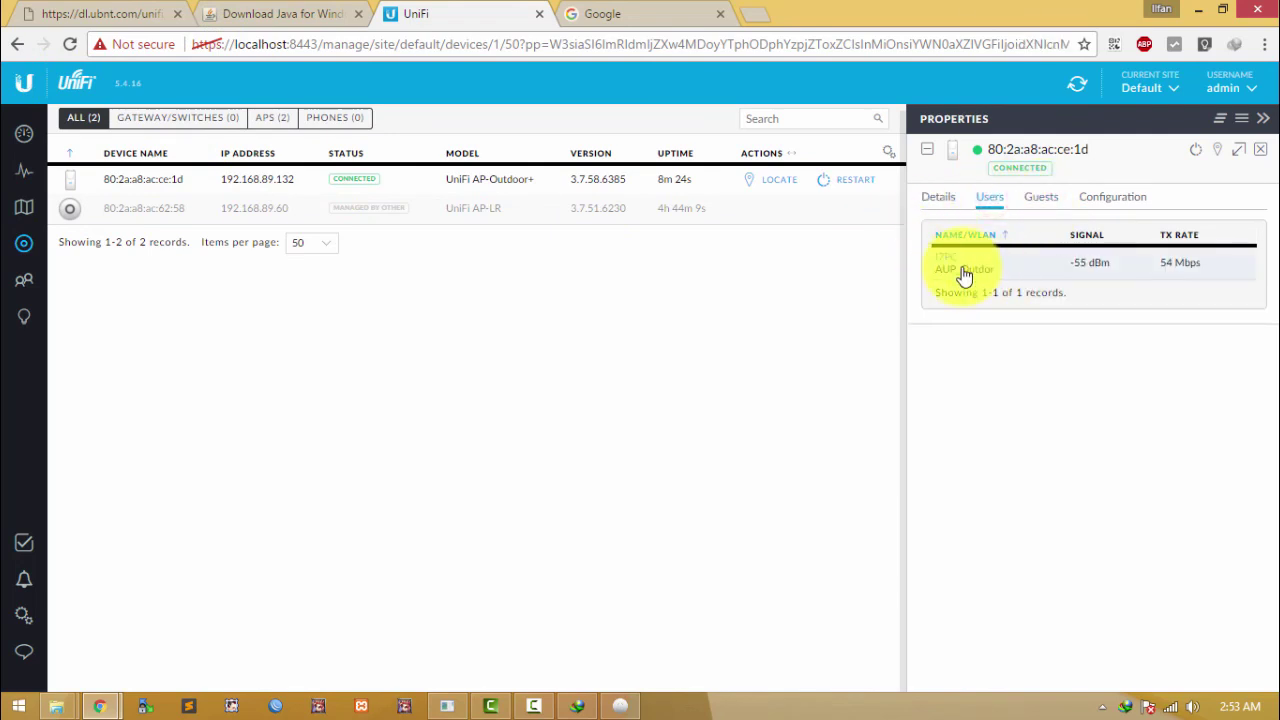
click(938, 197)
click(990, 197)
Step: Show the dashboard beside the AP's client on AUP_Outdor at -55 dBm, 54 Mbps
click(16, 146)
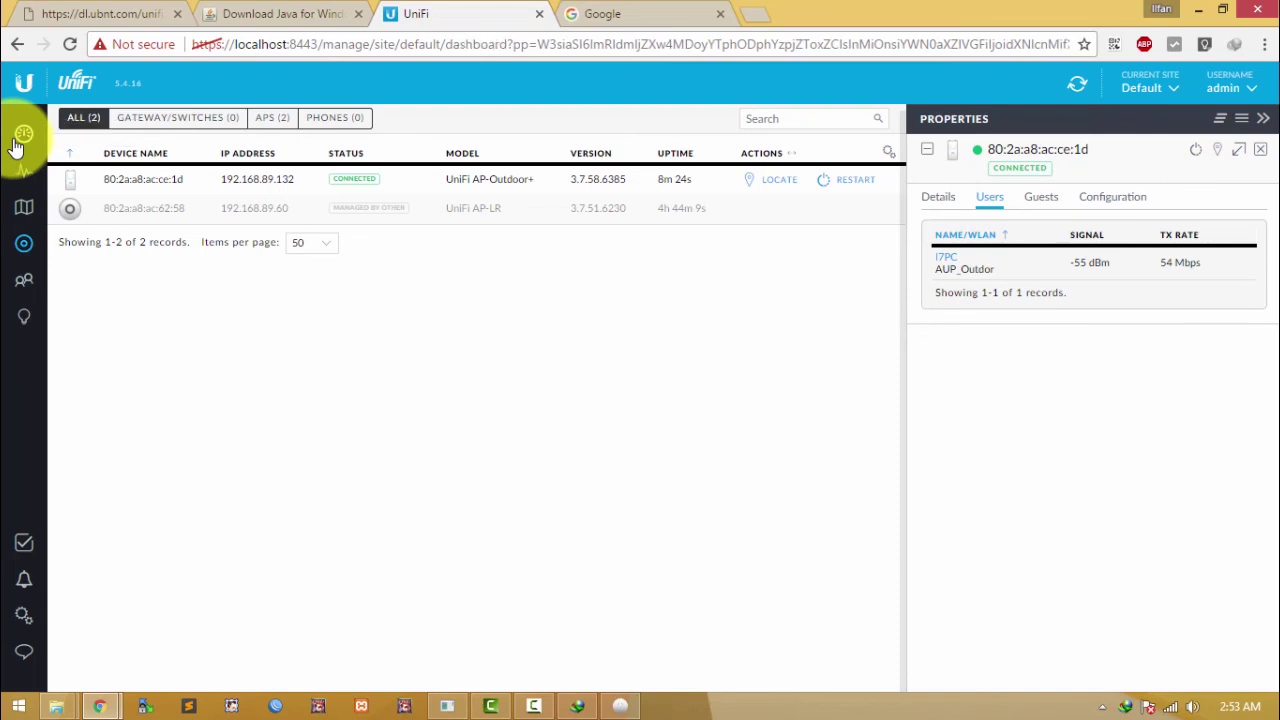
click(1032, 197)
click(998, 202)
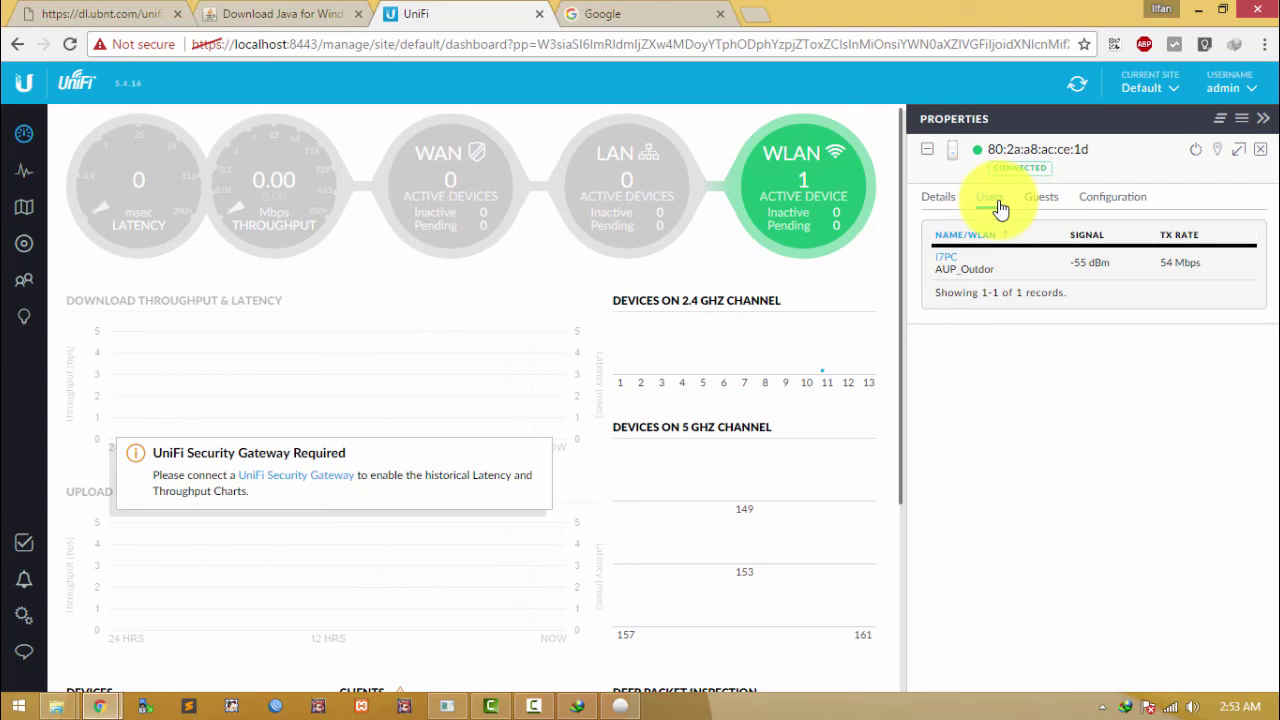
click(26, 622)
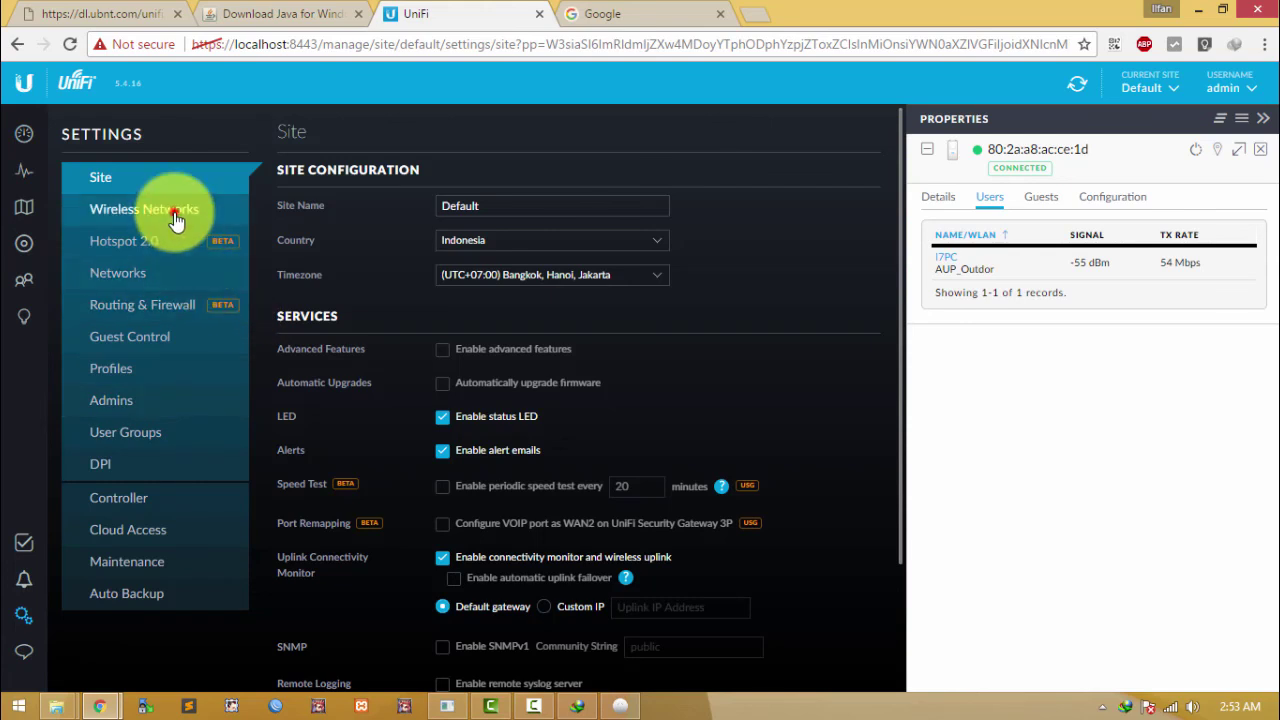
click(174, 212)
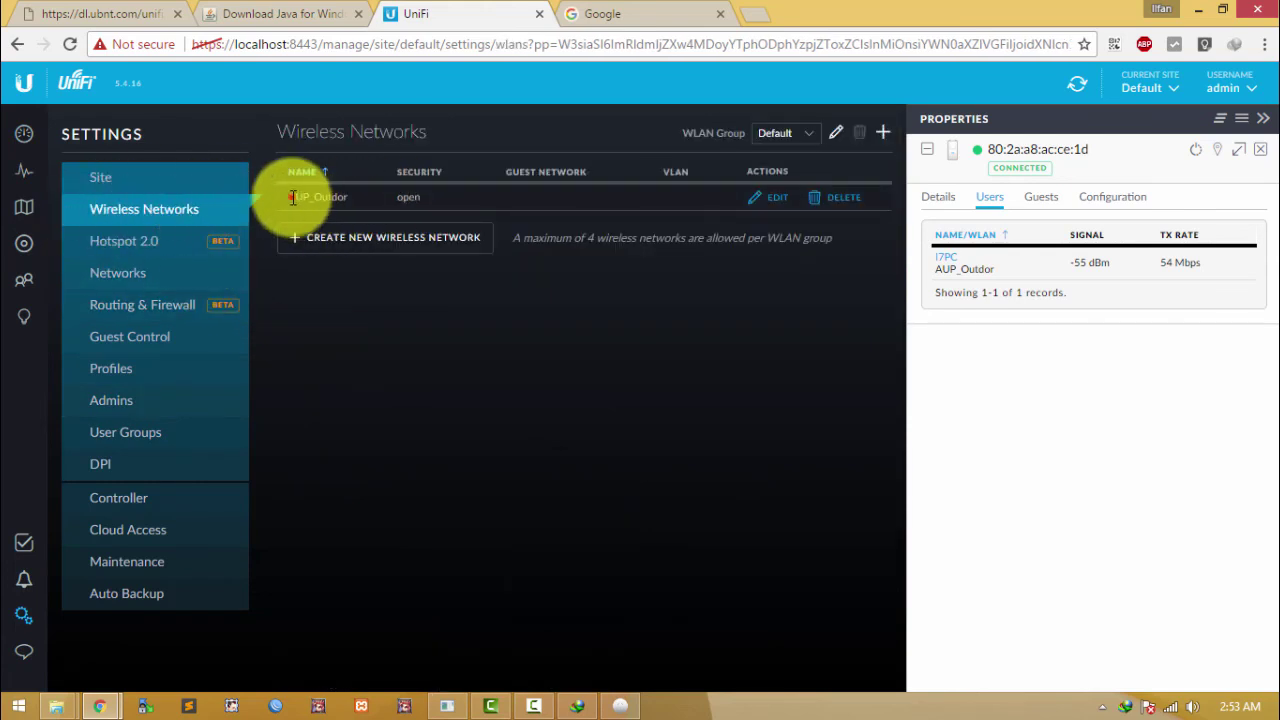
drag(293, 199, 406, 200)
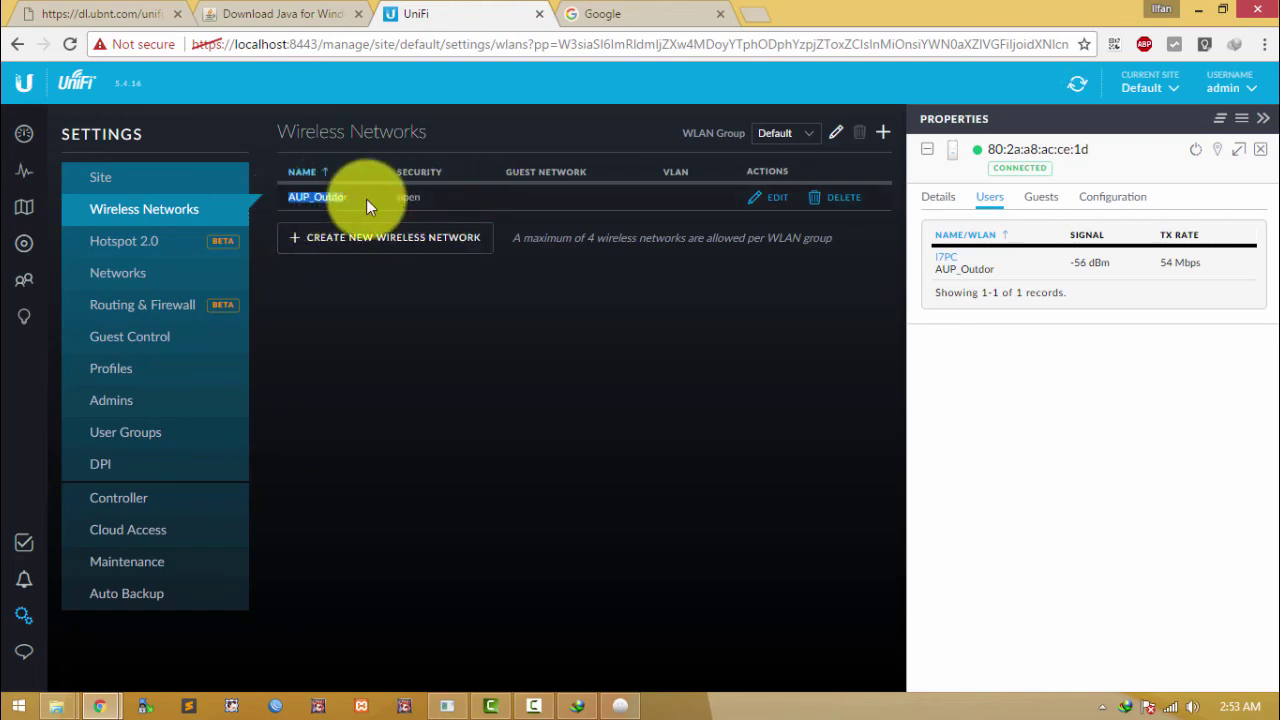
click(770, 198)
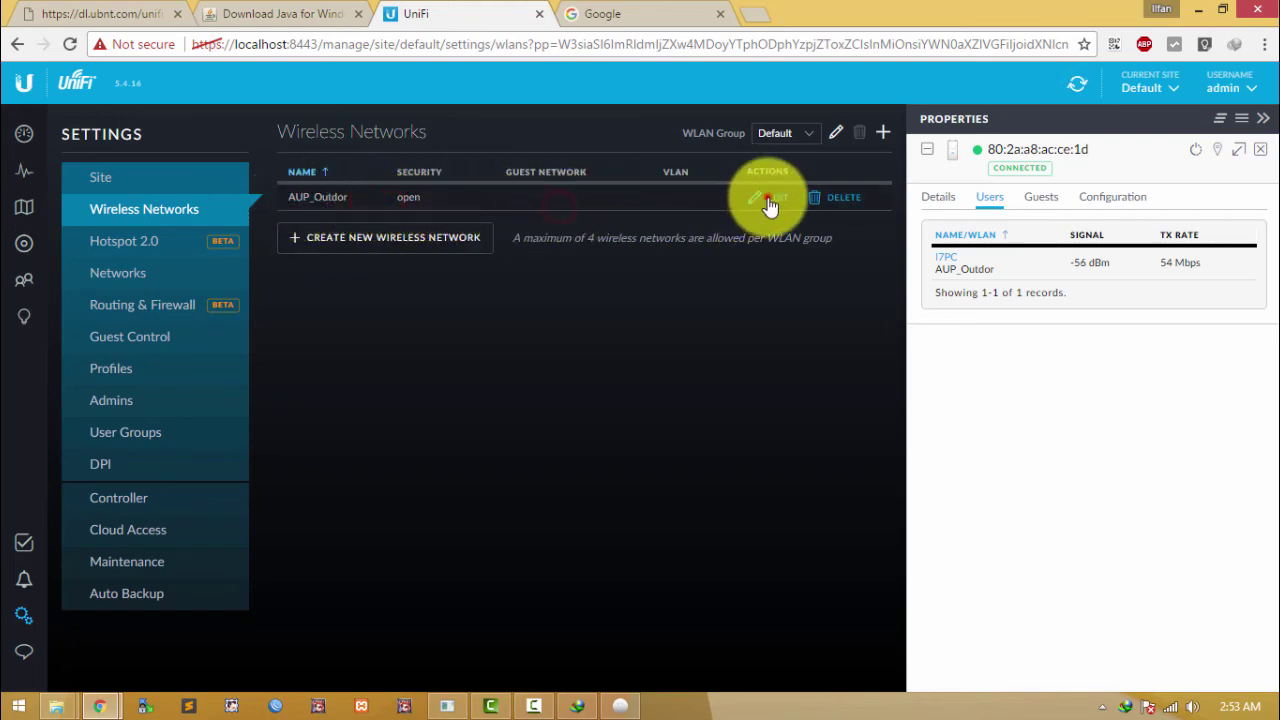
click(510, 281)
click(593, 281)
click(665, 281)
click(570, 285)
click(525, 284)
click(584, 281)
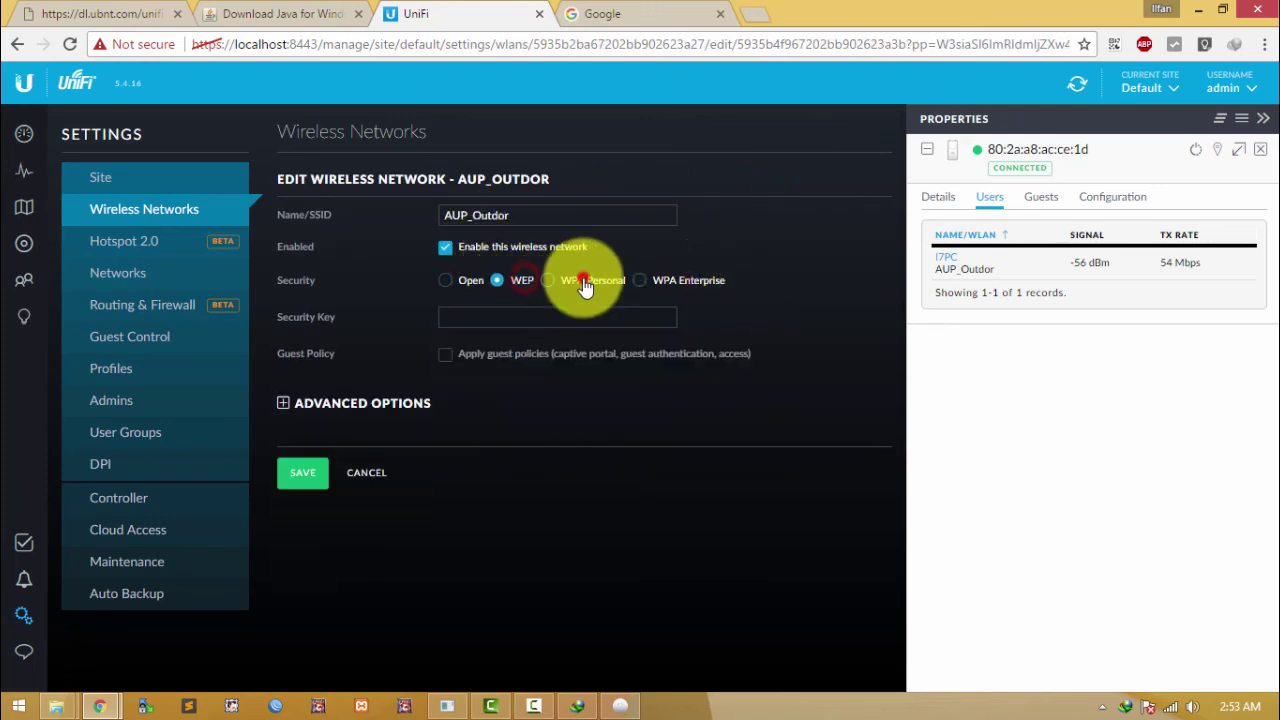
click(487, 285)
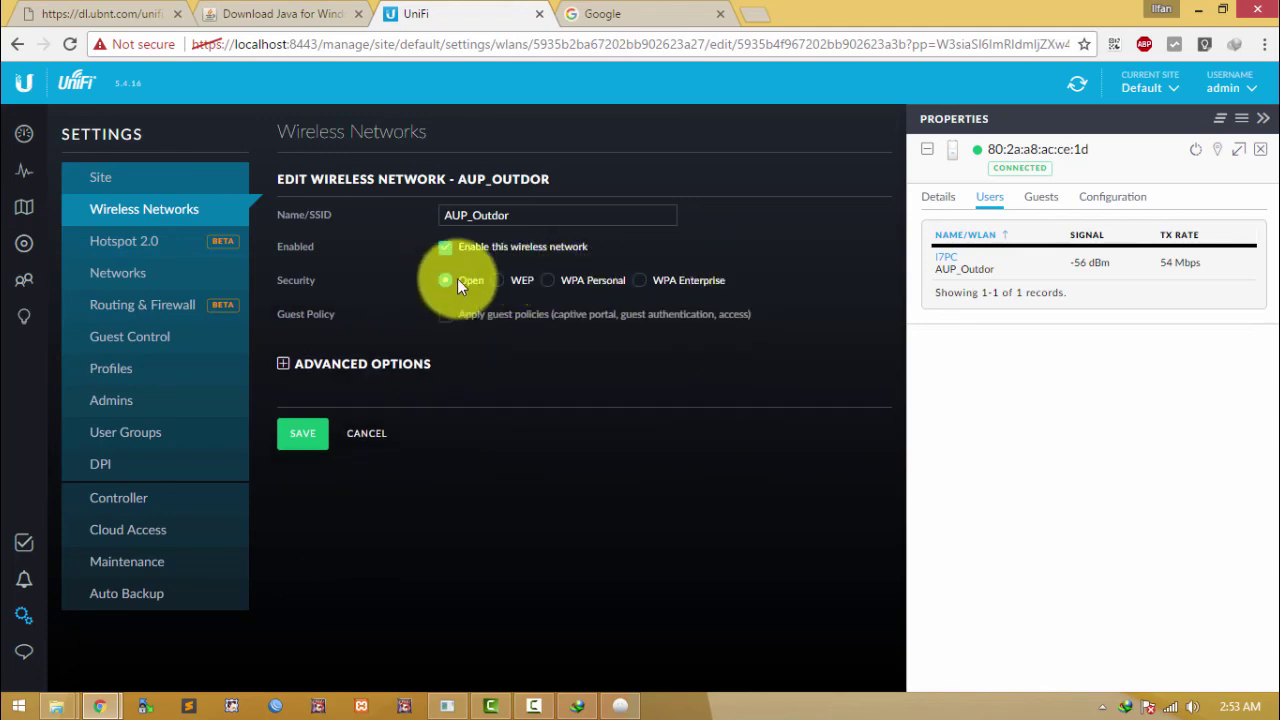
click(28, 140)
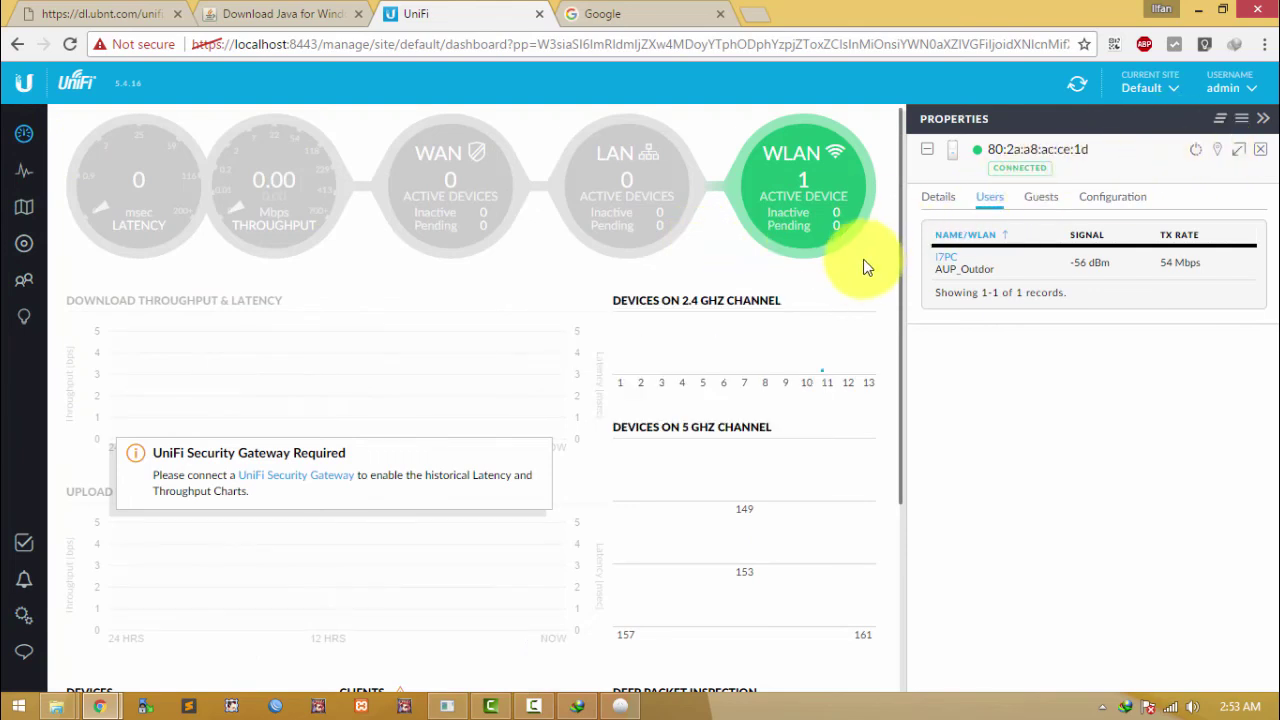